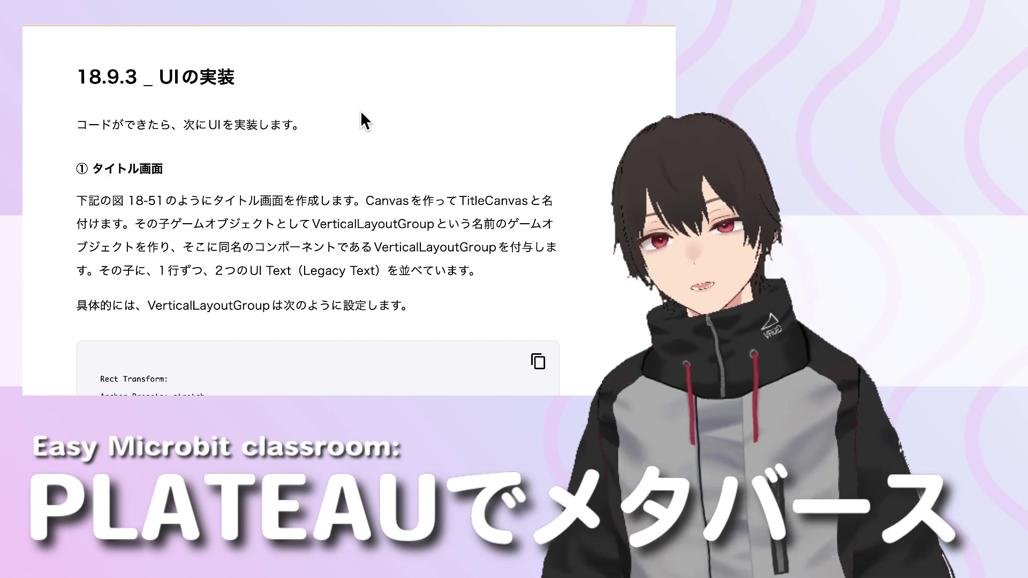
Scroll past the title-screen settings and figures 18-51 and 18-52, then return to ② 制限時間のUI.
{"action": "scroll", "coordinate": [389, 125], "scroll_direction": "up", "scroll_amount": 1}
{"action": "scroll", "coordinate": [390, 124], "scroll_direction": "down", "scroll_amount": 1}
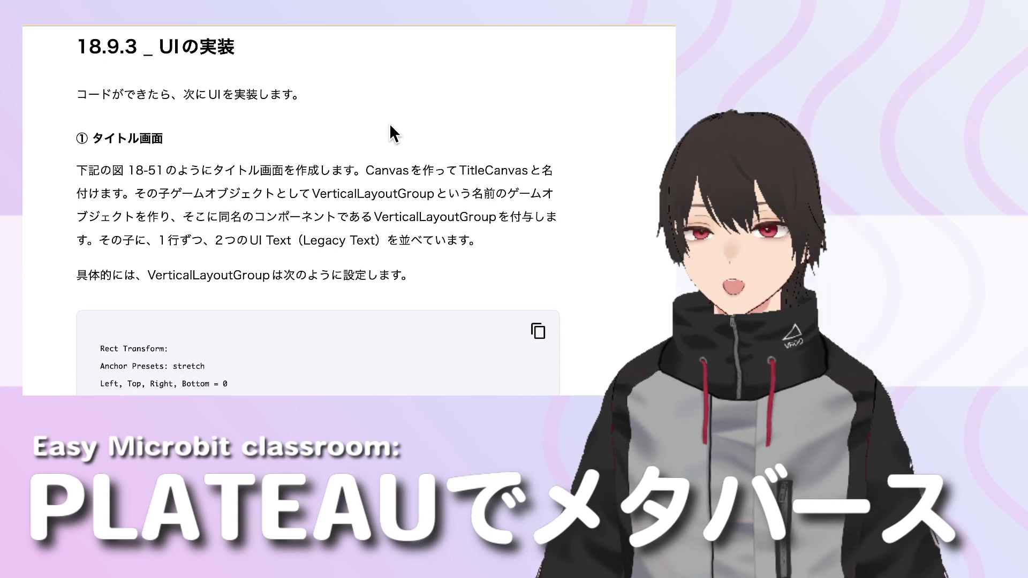
{"action": "scroll", "coordinate": [390, 123], "scroll_direction": "down", "scroll_amount": 1}
{"action": "scroll", "coordinate": [390, 123], "scroll_direction": "up", "scroll_amount": 2}
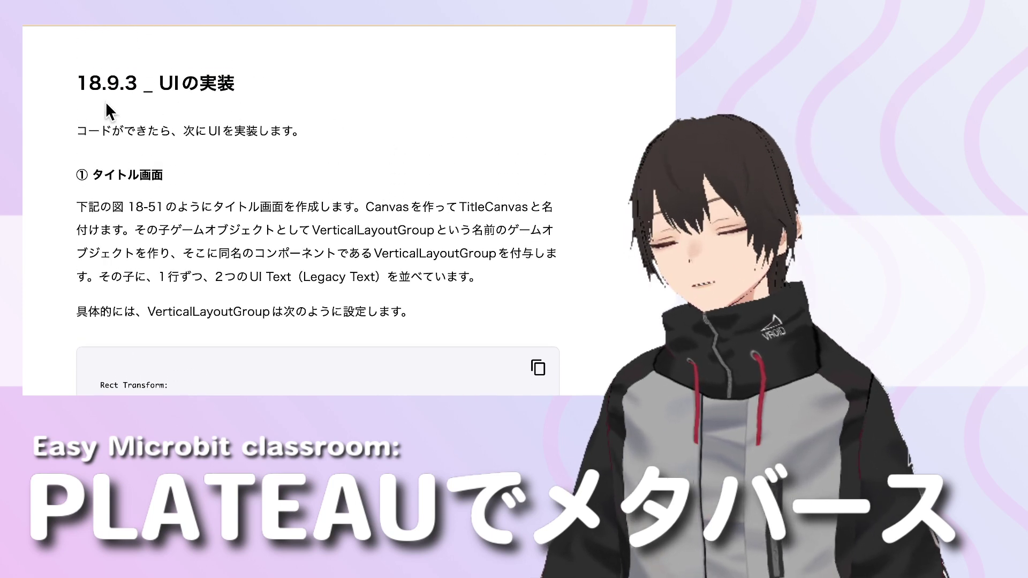
{"action": "scroll", "coordinate": [351, 110], "scroll_direction": "down", "scroll_amount": 2}
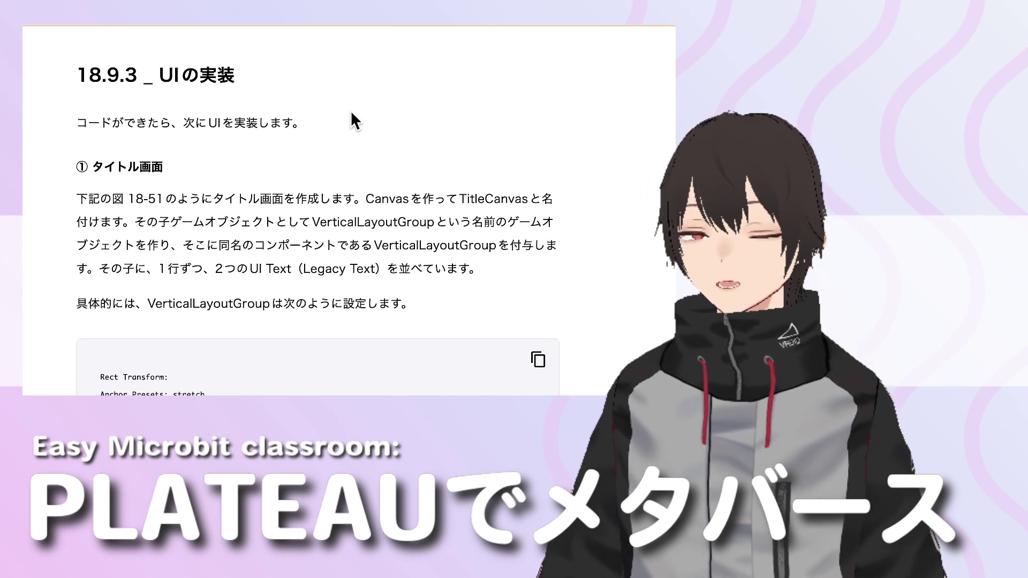
{"action": "scroll", "coordinate": [351, 110], "scroll_direction": "down", "scroll_amount": 1}
{"action": "scroll", "coordinate": [351, 110], "scroll_direction": "down", "scroll_amount": 2}
{"action": "scroll", "coordinate": [351, 110], "scroll_direction": "down", "scroll_amount": 2}
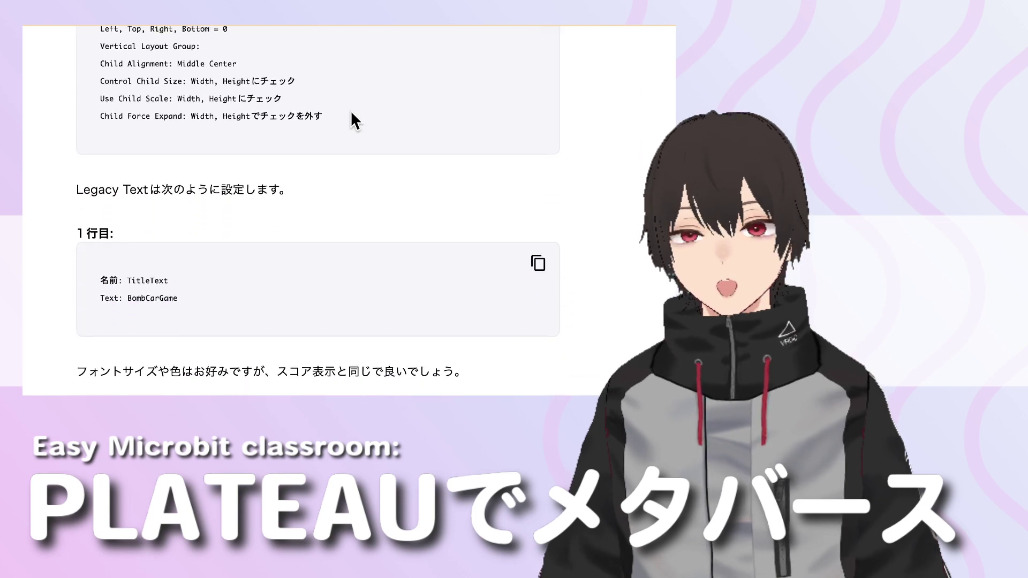
{"action": "scroll", "coordinate": [351, 111], "scroll_direction": "down", "scroll_amount": 2}
{"action": "scroll", "coordinate": [351, 110], "scroll_direction": "down", "scroll_amount": 3}
{"action": "scroll", "coordinate": [352, 110], "scroll_direction": "down", "scroll_amount": 1}
{"action": "scroll", "coordinate": [352, 110], "scroll_direction": "down", "scroll_amount": 2}
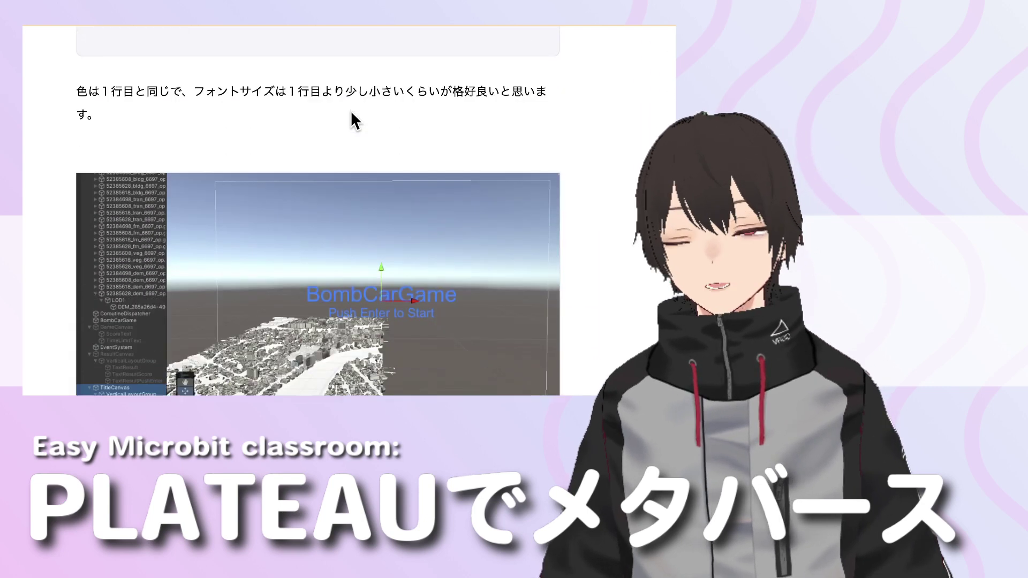
{"action": "scroll", "coordinate": [351, 111], "scroll_direction": "down", "scroll_amount": 2}
{"action": "scroll", "coordinate": [398, 148], "scroll_direction": "down", "scroll_amount": 1}
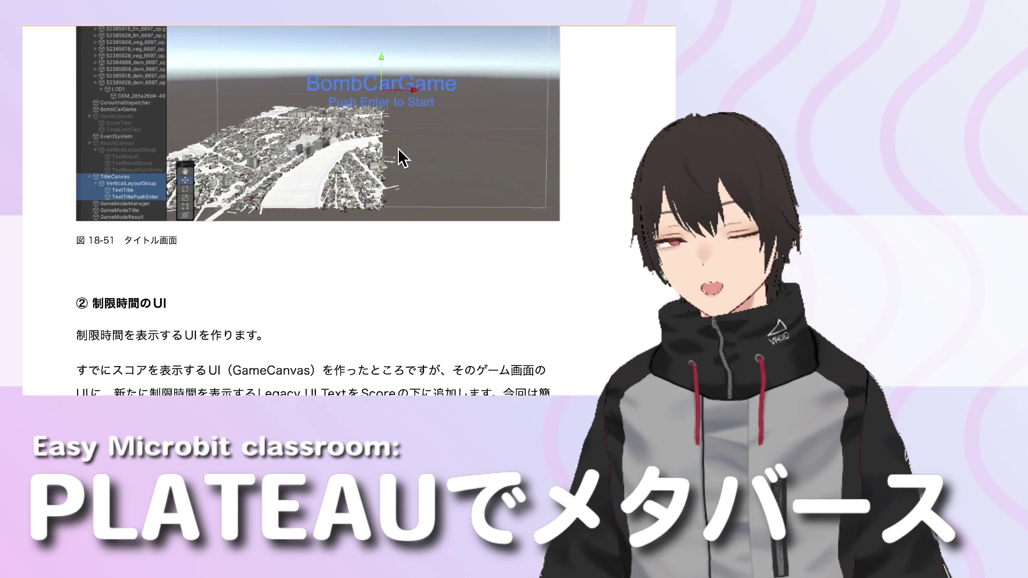
{"action": "scroll", "coordinate": [397, 147], "scroll_direction": "down", "scroll_amount": 1}
{"action": "scroll", "coordinate": [398, 150], "scroll_direction": "down", "scroll_amount": 1}
{"action": "scroll", "coordinate": [380, 158], "scroll_direction": "down", "scroll_amount": 1}
{"action": "scroll", "coordinate": [380, 159], "scroll_direction": "down", "scroll_amount": 1}
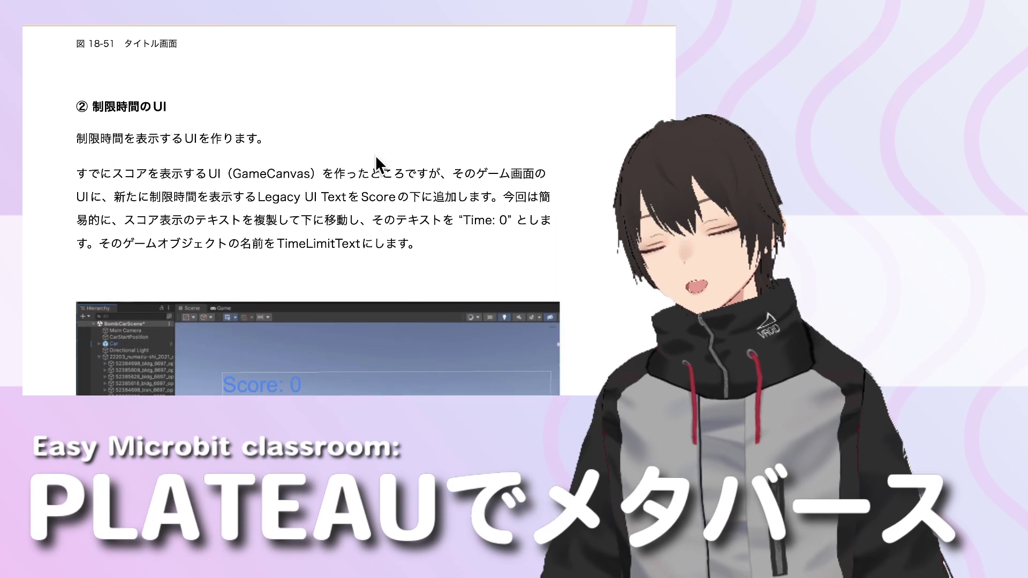
{"action": "scroll", "coordinate": [374, 156], "scroll_direction": "down", "scroll_amount": 1}
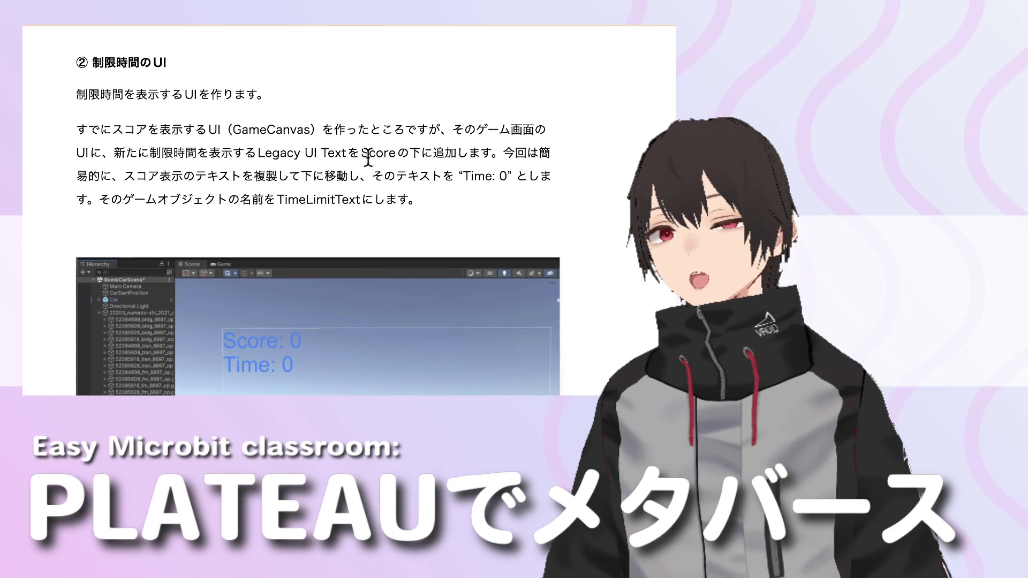
{"action": "scroll", "coordinate": [367, 156], "scroll_direction": "down", "scroll_amount": 1}
{"action": "scroll", "coordinate": [359, 172], "scroll_direction": "down", "scroll_amount": 1}
{"action": "scroll", "coordinate": [337, 187], "scroll_direction": "down", "scroll_amount": 1}
{"action": "scroll", "coordinate": [322, 193], "scroll_direction": "down", "scroll_amount": 1}
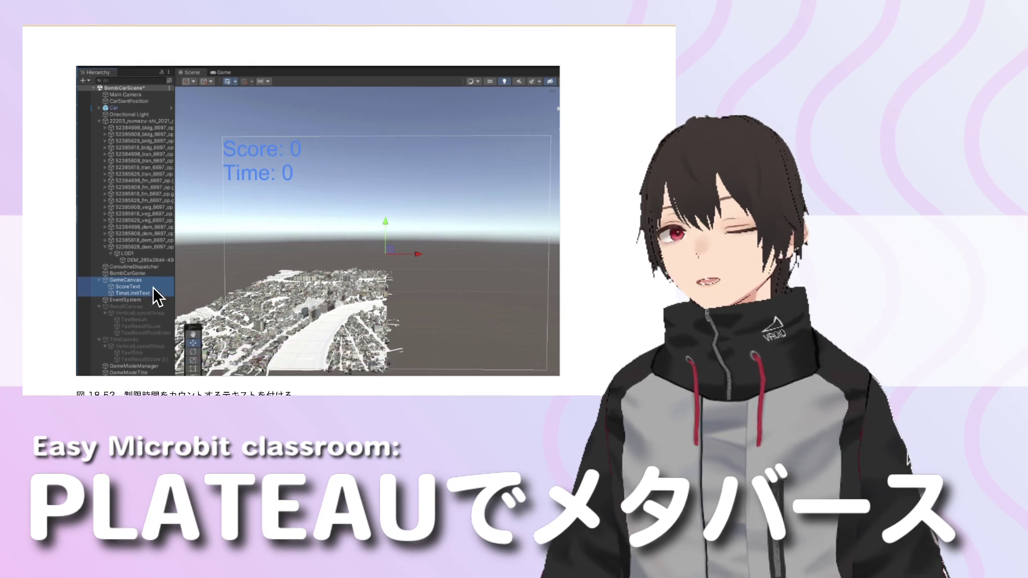
{"action": "scroll", "coordinate": [159, 294], "scroll_direction": "down", "scroll_amount": 1}
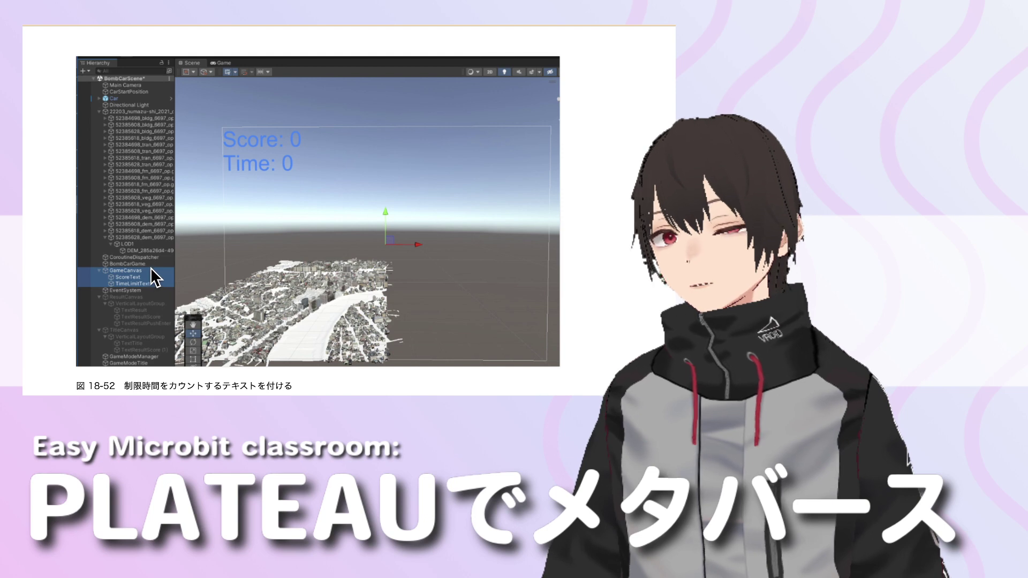
{"action": "scroll", "coordinate": [157, 272], "scroll_direction": "down", "scroll_amount": 1}
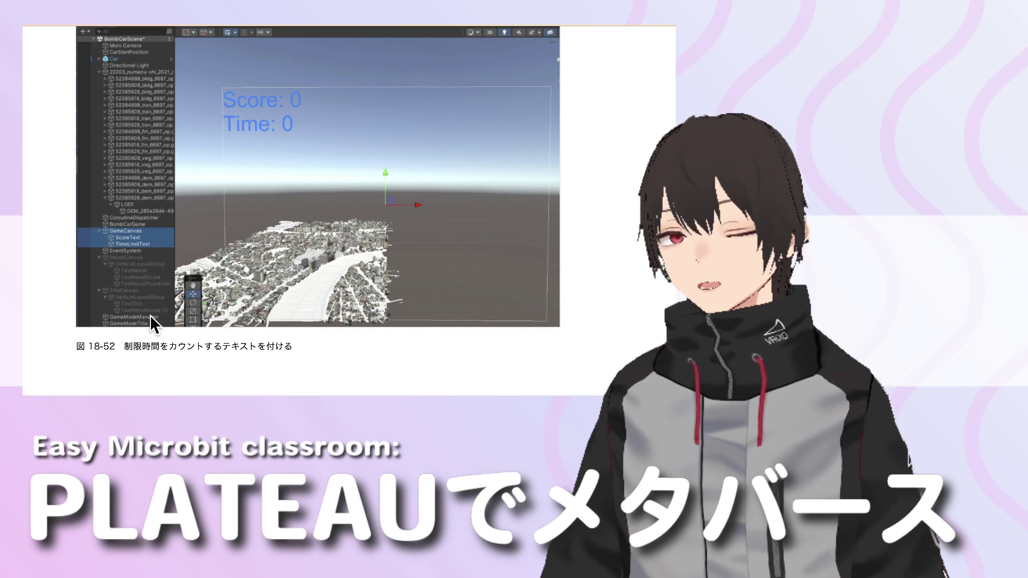
{"action": "scroll", "coordinate": [147, 275], "scroll_direction": "up", "scroll_amount": 1}
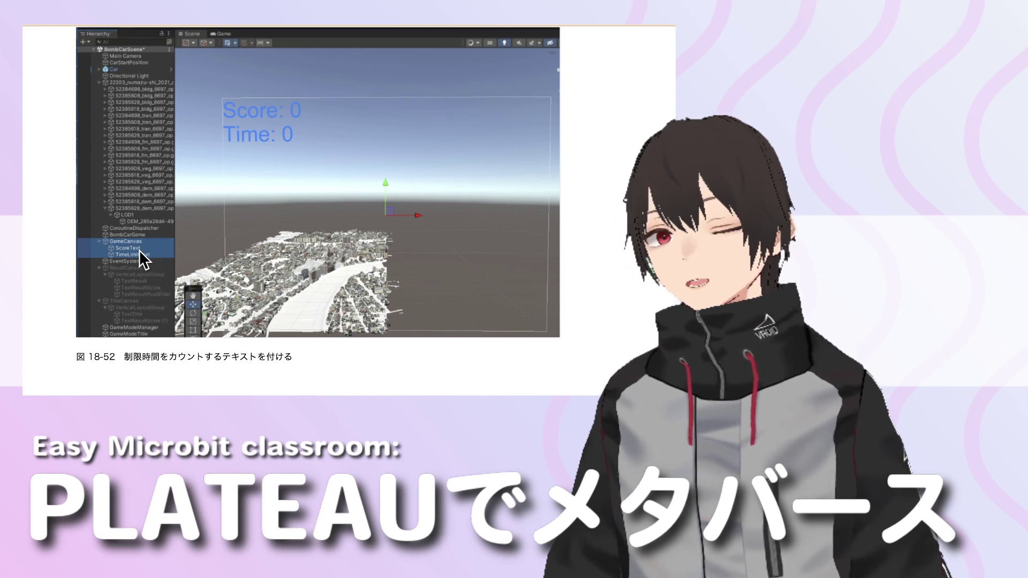
{"action": "scroll", "coordinate": [155, 252], "scroll_direction": "up", "scroll_amount": 2}
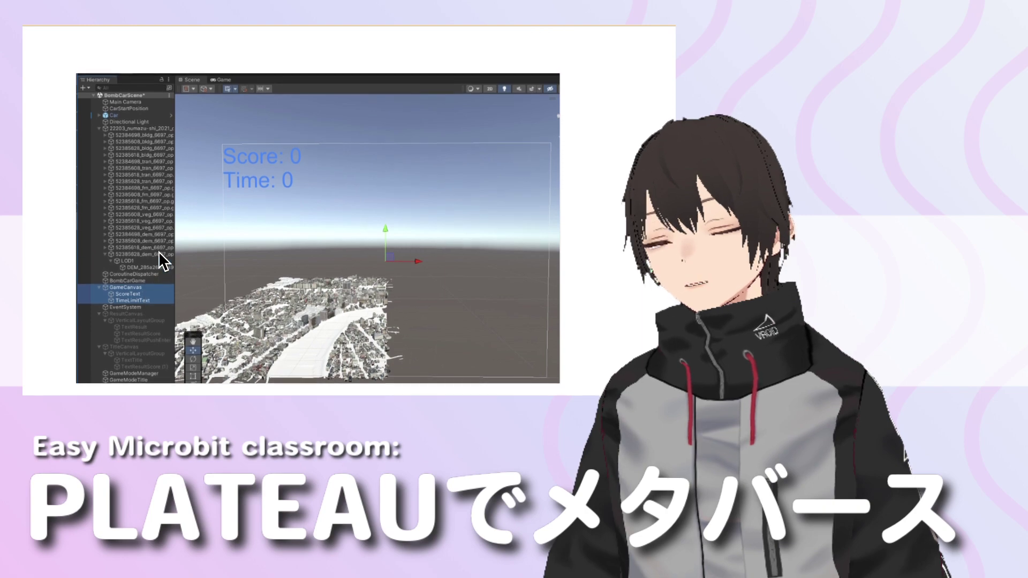
{"action": "scroll", "coordinate": [158, 251], "scroll_direction": "up", "scroll_amount": 3}
{"action": "scroll", "coordinate": [158, 252], "scroll_direction": "up", "scroll_amount": 3}
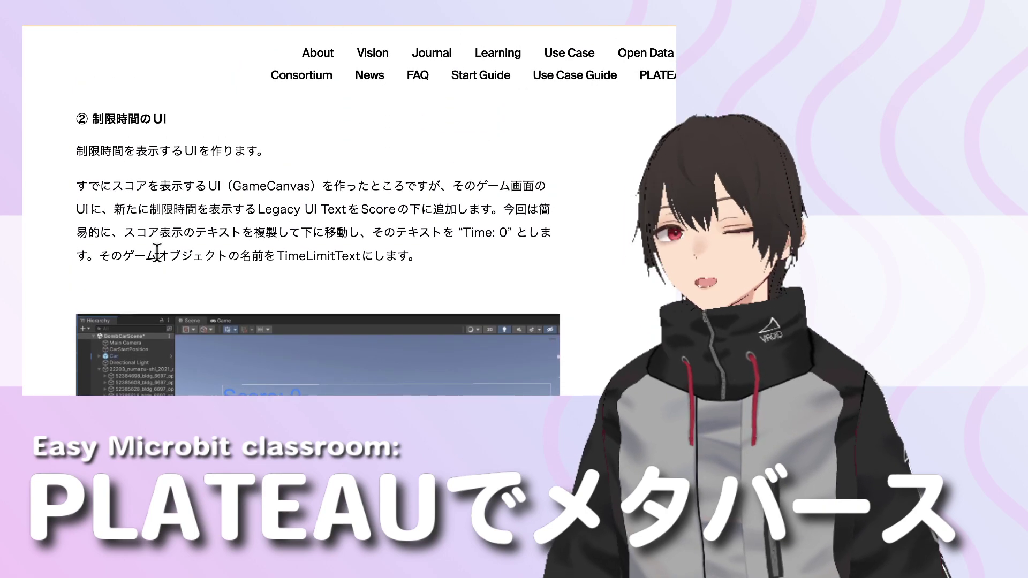
Scroll the tutorial down to figure 18-52 (Score: 0, Time: 0) and the ③ リザルト画面 heading.
{"action": "scroll", "coordinate": [167, 257], "scroll_direction": "down", "scroll_amount": 1}
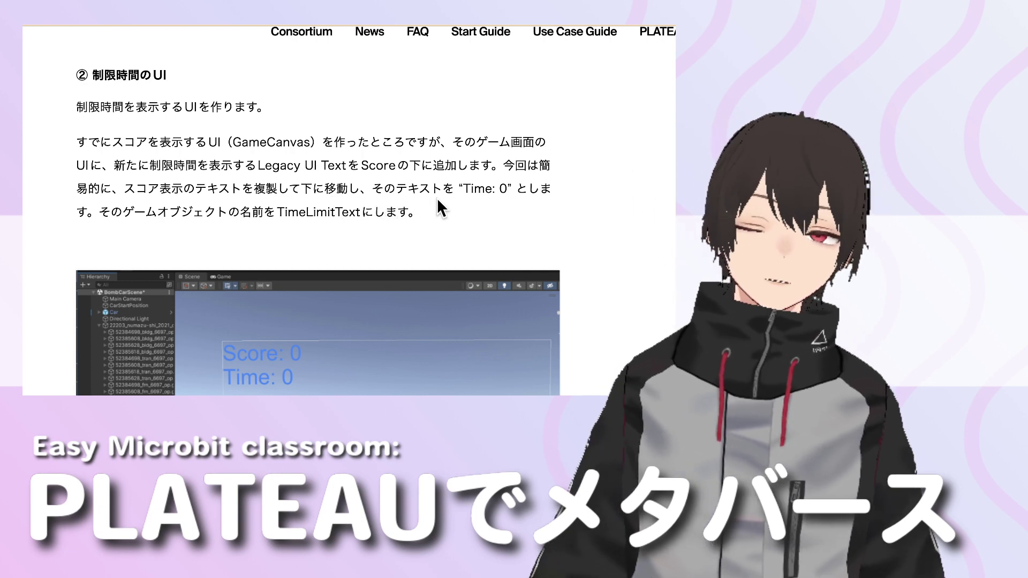
{"action": "scroll", "coordinate": [503, 201], "scroll_direction": "down", "scroll_amount": 1}
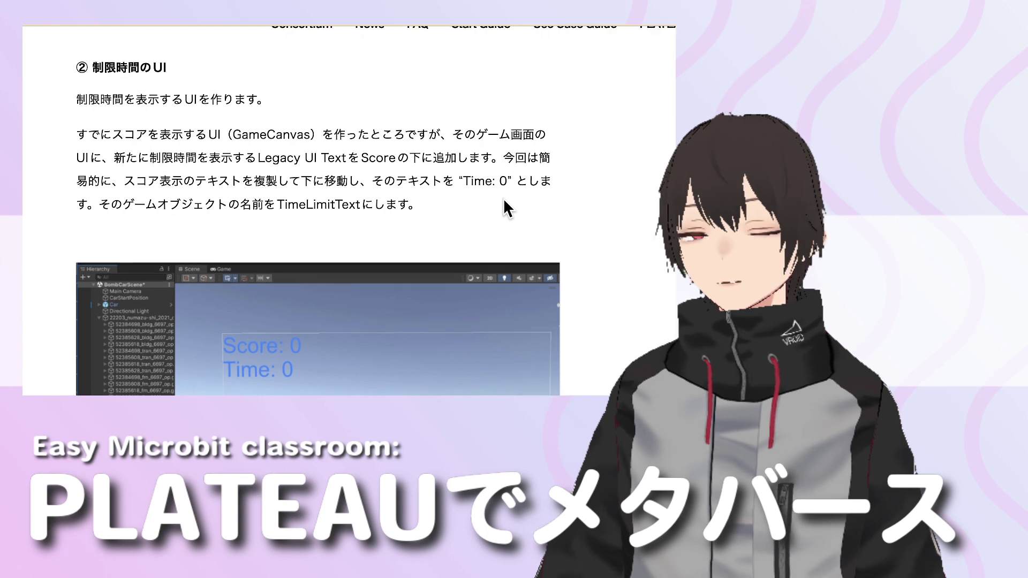
{"action": "scroll", "coordinate": [492, 201], "scroll_direction": "down", "scroll_amount": 2}
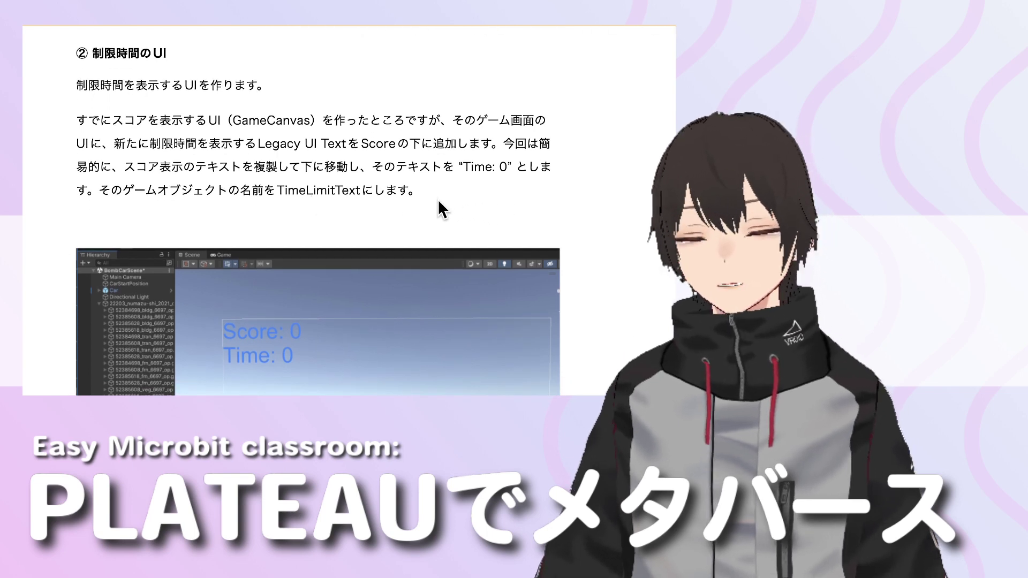
{"action": "scroll", "coordinate": [438, 202], "scroll_direction": "down", "scroll_amount": 1}
{"action": "scroll", "coordinate": [438, 200], "scroll_direction": "down", "scroll_amount": 3}
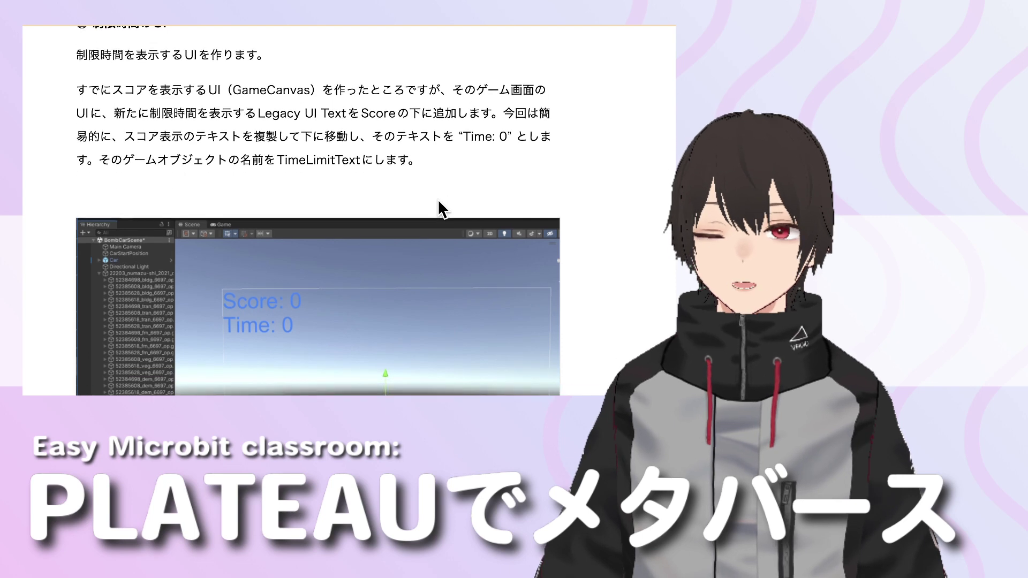
{"action": "scroll", "coordinate": [438, 200], "scroll_direction": "down", "scroll_amount": 5}
{"action": "scroll", "coordinate": [438, 200], "scroll_direction": "down", "scroll_amount": 6}
{"action": "scroll", "coordinate": [438, 200], "scroll_direction": "down", "scroll_amount": 14}
{"action": "scroll", "coordinate": [438, 209], "scroll_direction": "down", "scroll_amount": 3}
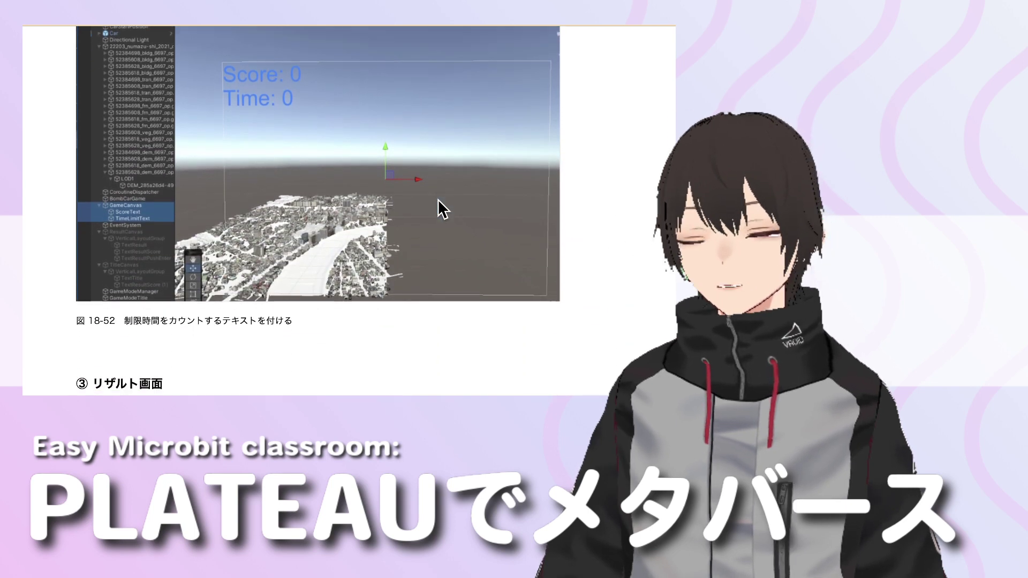
{"action": "scroll", "coordinate": [438, 209], "scroll_direction": "up", "scroll_amount": 1}
{"action": "scroll", "coordinate": [438, 209], "scroll_direction": "down", "scroll_amount": 3}
{"action": "scroll", "coordinate": [438, 209], "scroll_direction": "down", "scroll_amount": 2}
{"action": "scroll", "coordinate": [438, 202], "scroll_direction": "up", "scroll_amount": 2}
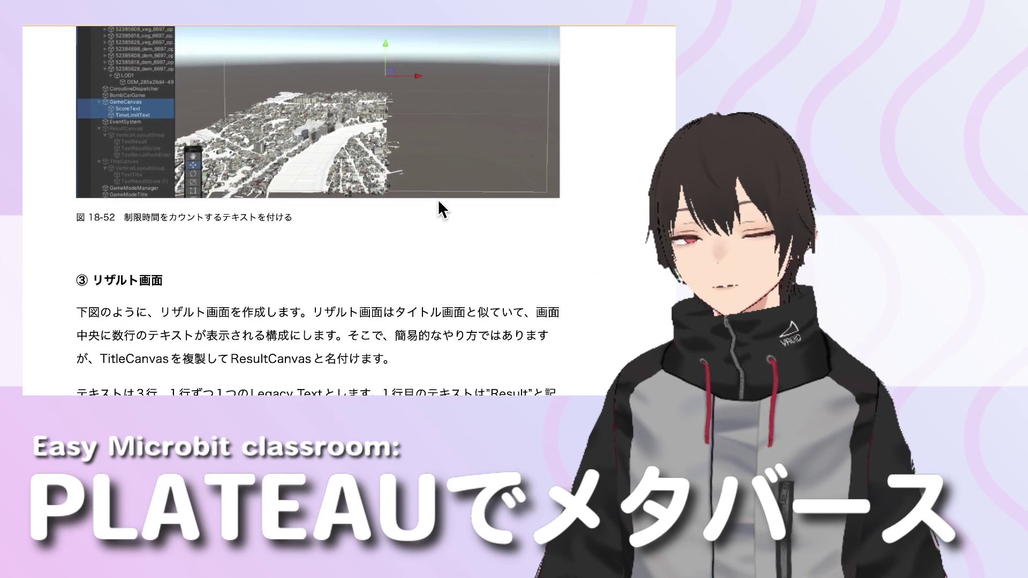
{"action": "scroll", "coordinate": [438, 202], "scroll_direction": "up", "scroll_amount": 1}
{"action": "scroll", "coordinate": [342, 206], "scroll_direction": "up", "scroll_amount": 1}
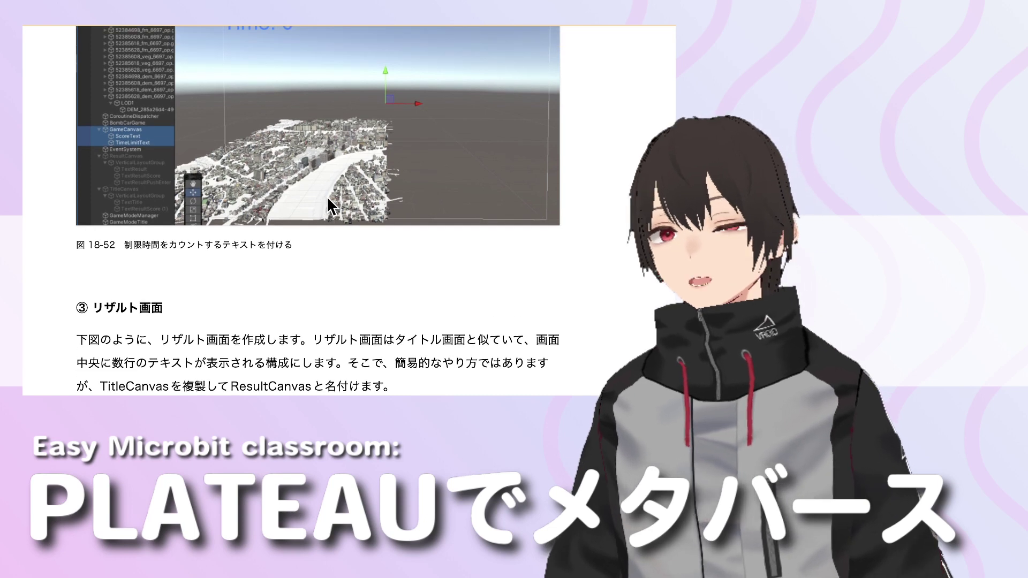
{"action": "scroll", "coordinate": [296, 203], "scroll_direction": "up", "scroll_amount": 6}
{"action": "scroll", "coordinate": [161, 211], "scroll_direction": "up", "scroll_amount": 2}
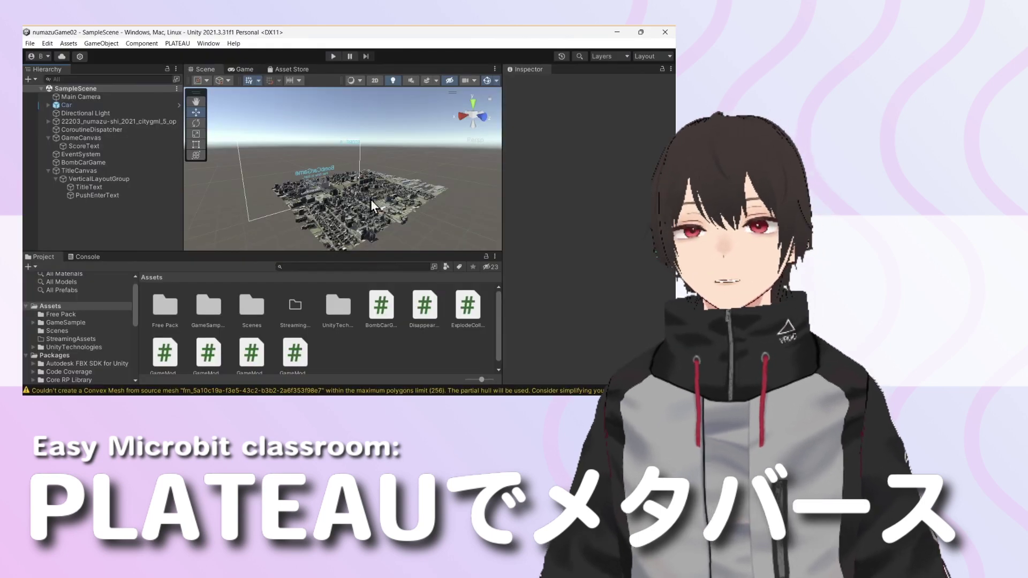
Copy ScoreText under GameCanvas and paste it to create ScoreText (1).
{"action": "scroll", "coordinate": [345, 184], "scroll_direction": "up", "scroll_amount": 5}
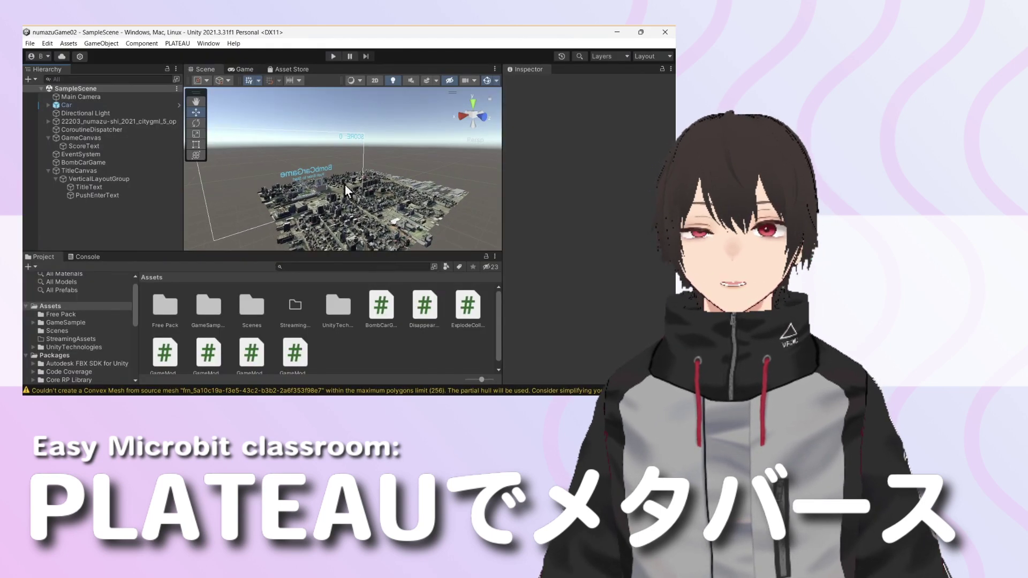
{"action": "scroll", "coordinate": [345, 184], "scroll_direction": "up", "scroll_amount": 2}
{"action": "scroll", "coordinate": [345, 185], "scroll_direction": "up", "scroll_amount": 2}
{"action": "scroll", "coordinate": [345, 184], "scroll_direction": "up", "scroll_amount": 2}
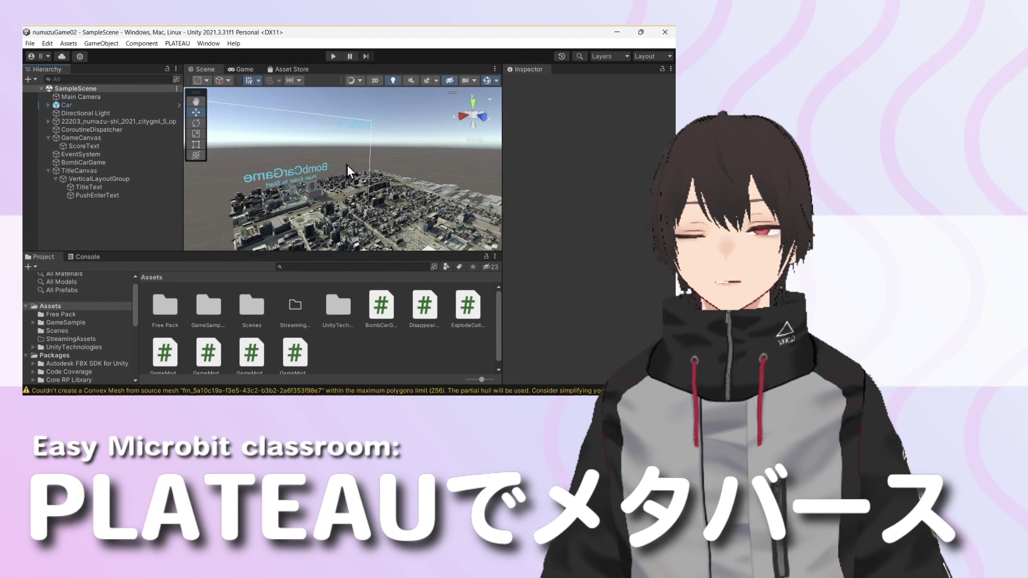
{"action": "left_click", "coordinate": [353, 135]}
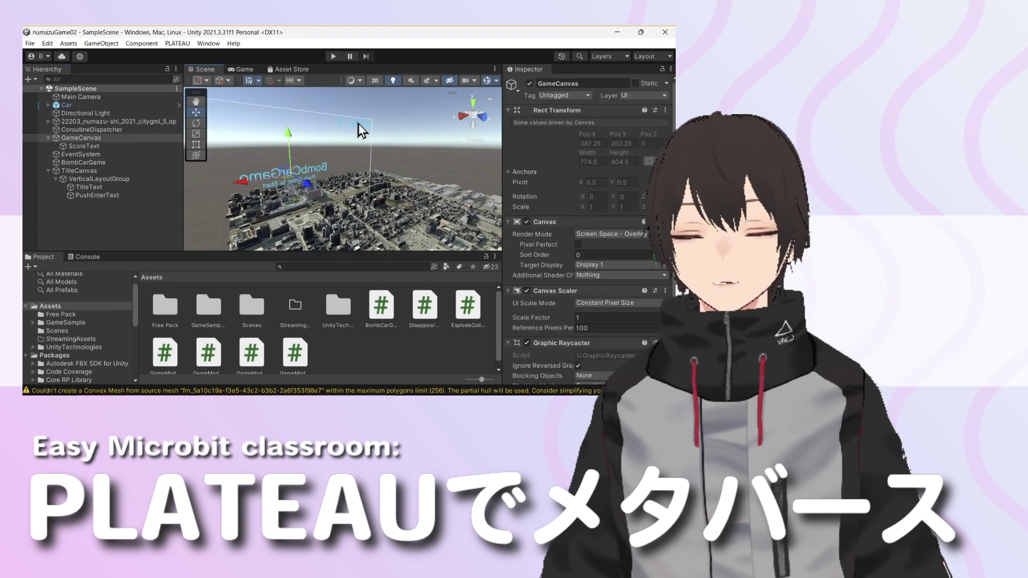
{"action": "left_click", "coordinate": [358, 123]}
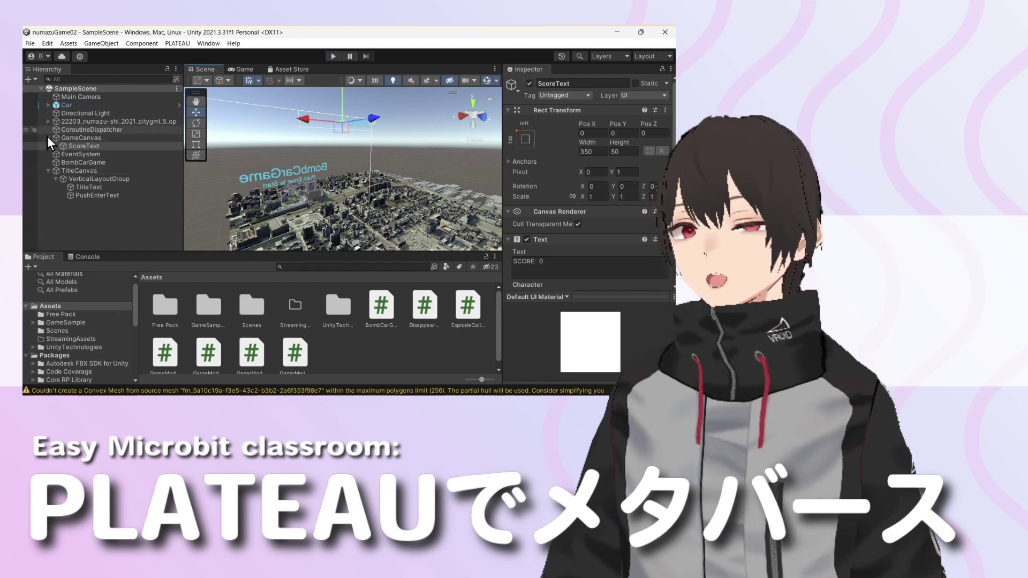
{"action": "right_click", "coordinate": [128, 150]}
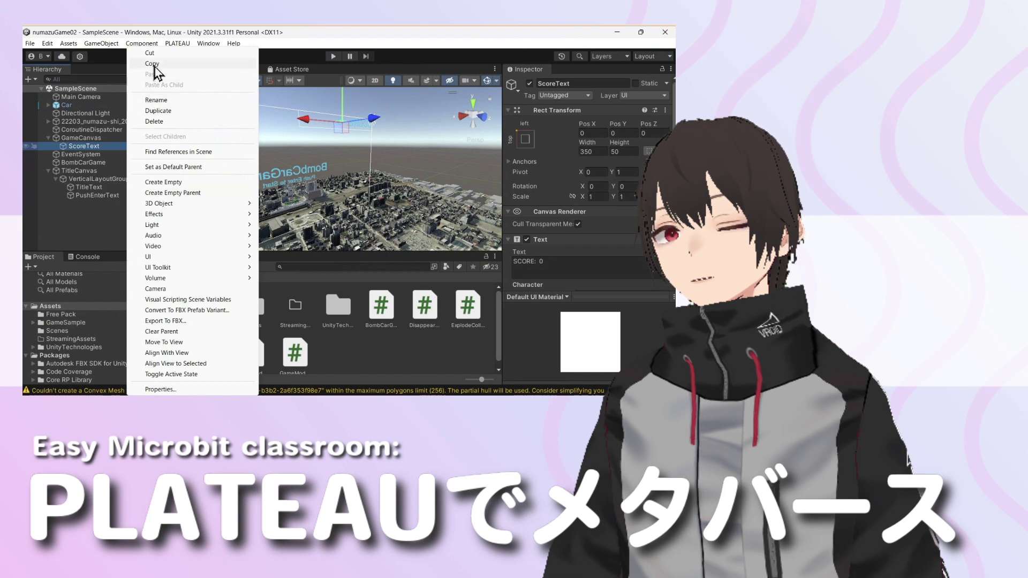
{"action": "left_click", "coordinate": [153, 63]}
{"action": "right_click", "coordinate": [134, 149]}
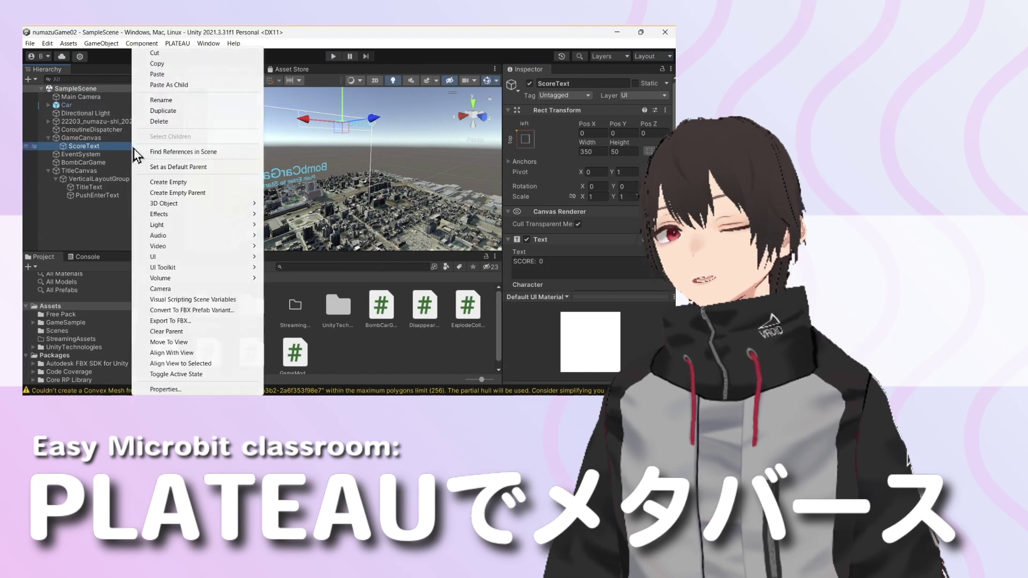
{"action": "left_click", "coordinate": [162, 76]}
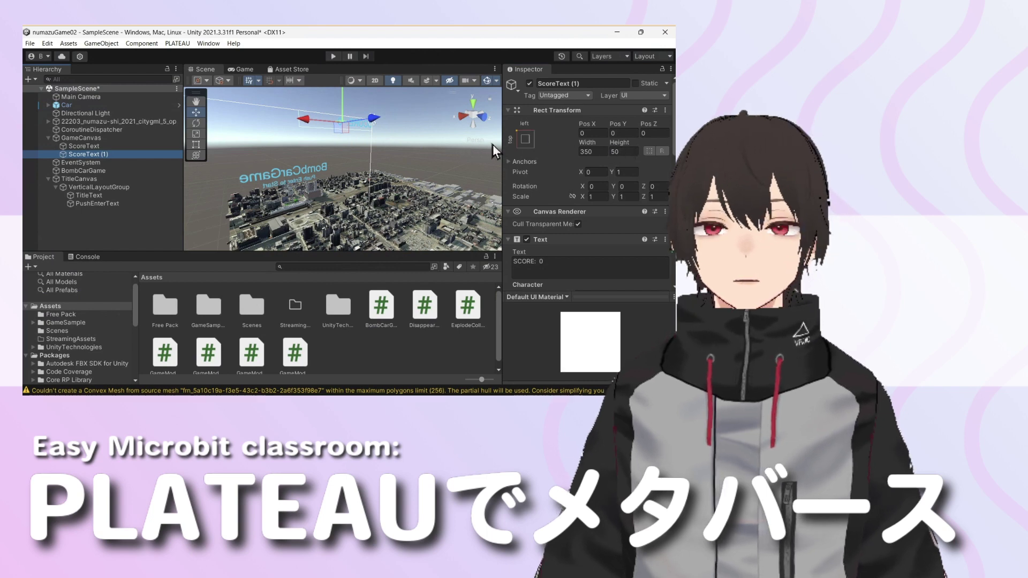
Set the duplicated text's Pos Y to -40.
{"action": "left_click", "coordinate": [616, 134]}
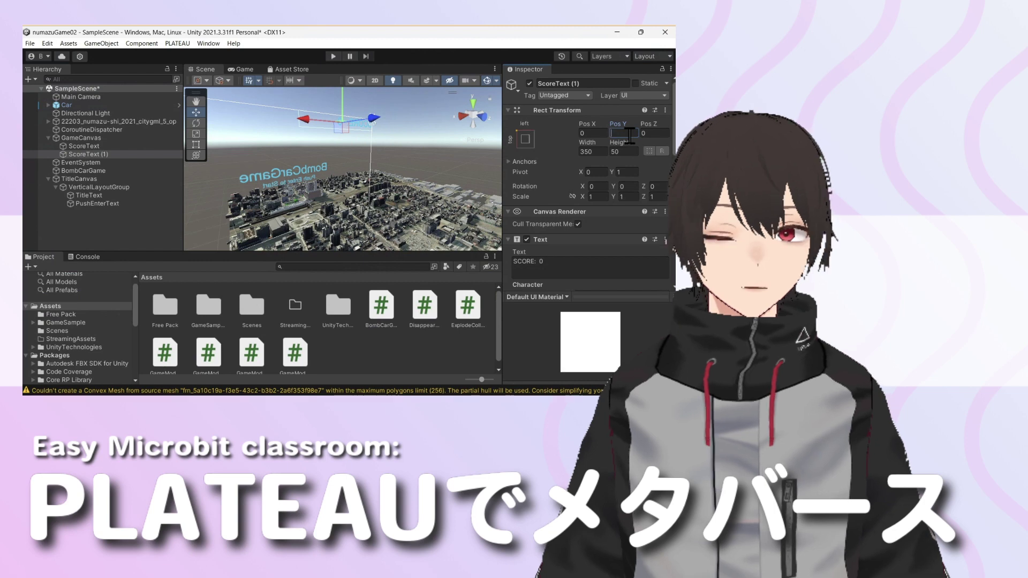
{"action": "type", "text": "10"}
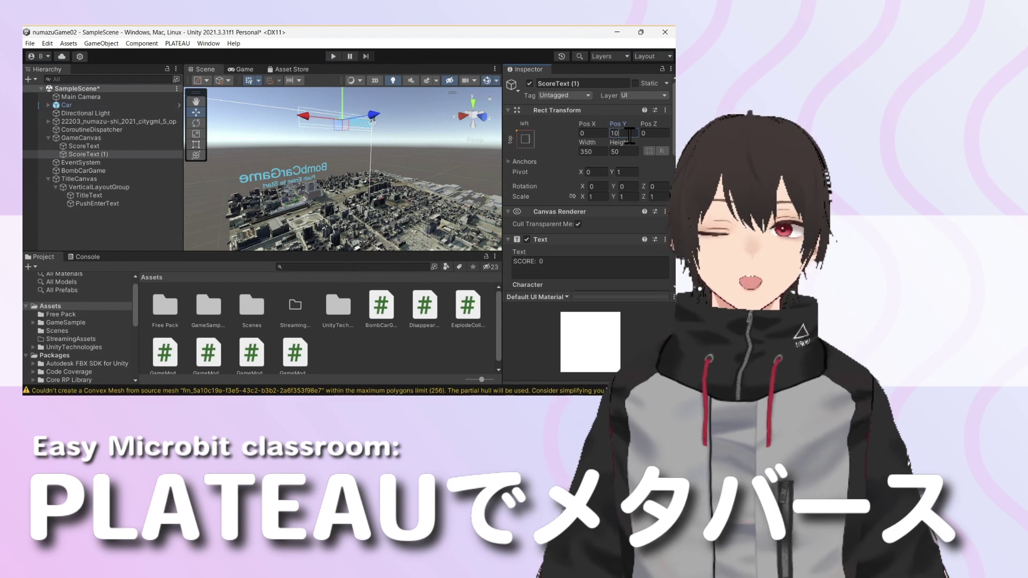
{"action": "key", "text": "BackSpace"}
{"action": "key", "text": "BackSpace"}
{"action": "type", "text": "-"}
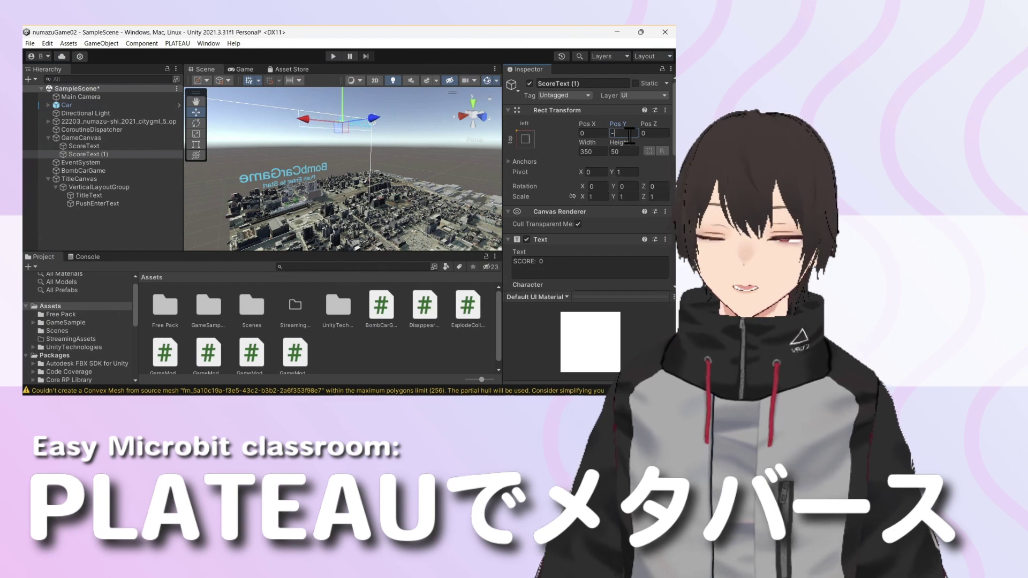
{"action": "type", "text": "40"}
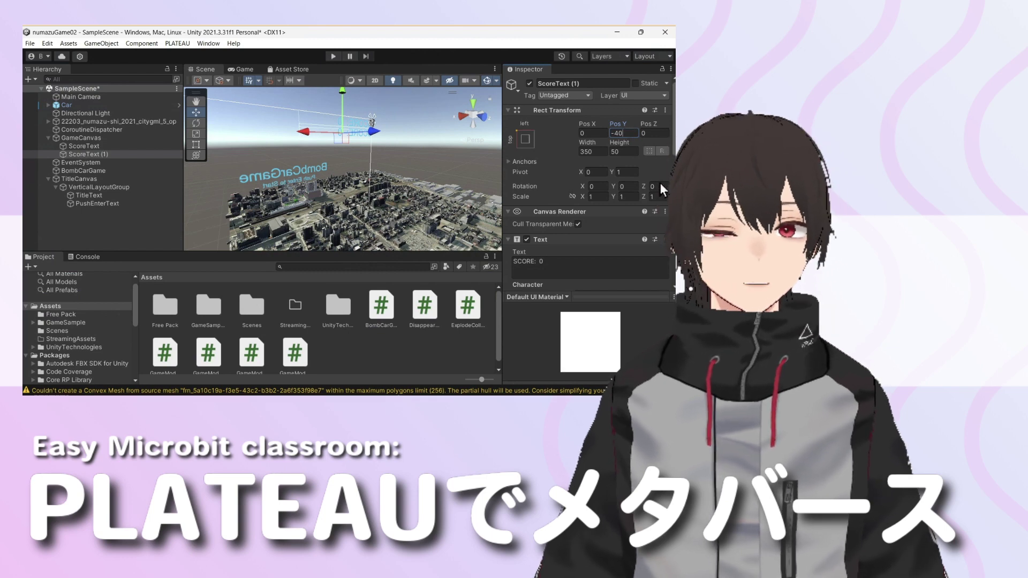
Change the duplicate's Text from 'SCORE: 0' to 'Time: 0'.
{"action": "scroll", "coordinate": [552, 258], "scroll_direction": "down", "scroll_amount": 1}
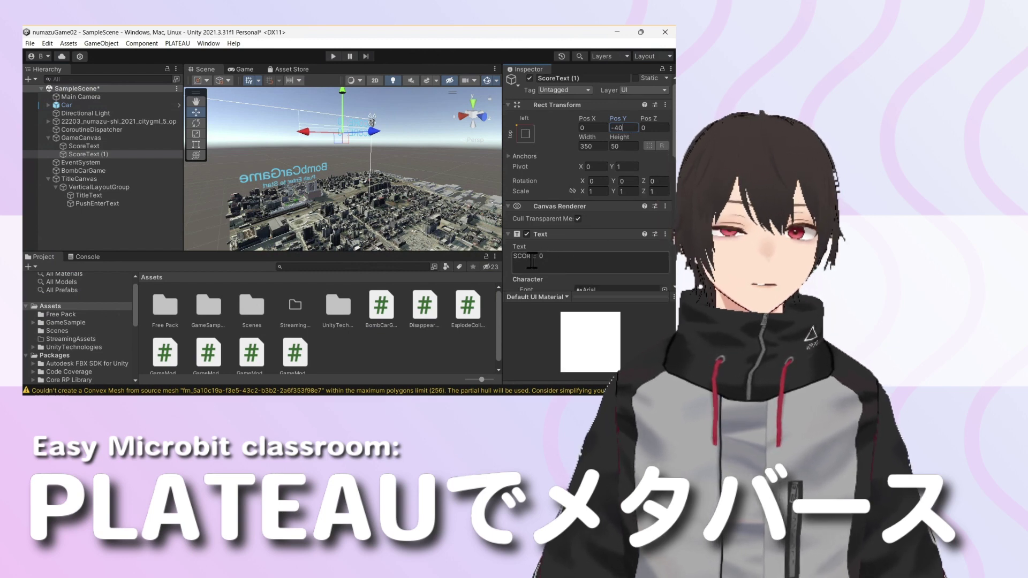
{"action": "left_click", "coordinate": [532, 262]}
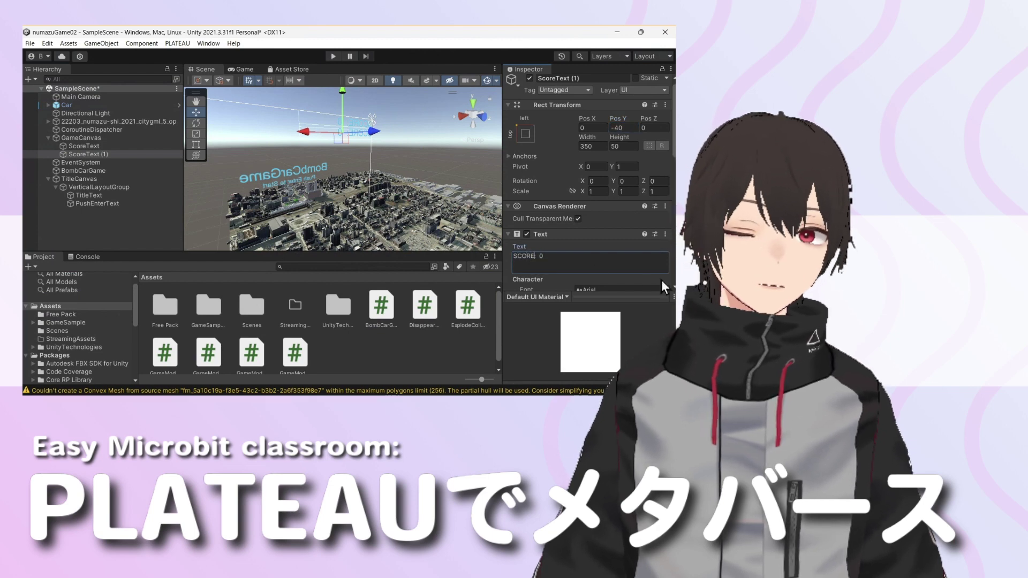
{"action": "key", "text": "BackSpace"}
{"action": "key", "text": "BackSpace"}
{"action": "key", "text": "BackSpace"}
{"action": "type", "text": "T"}
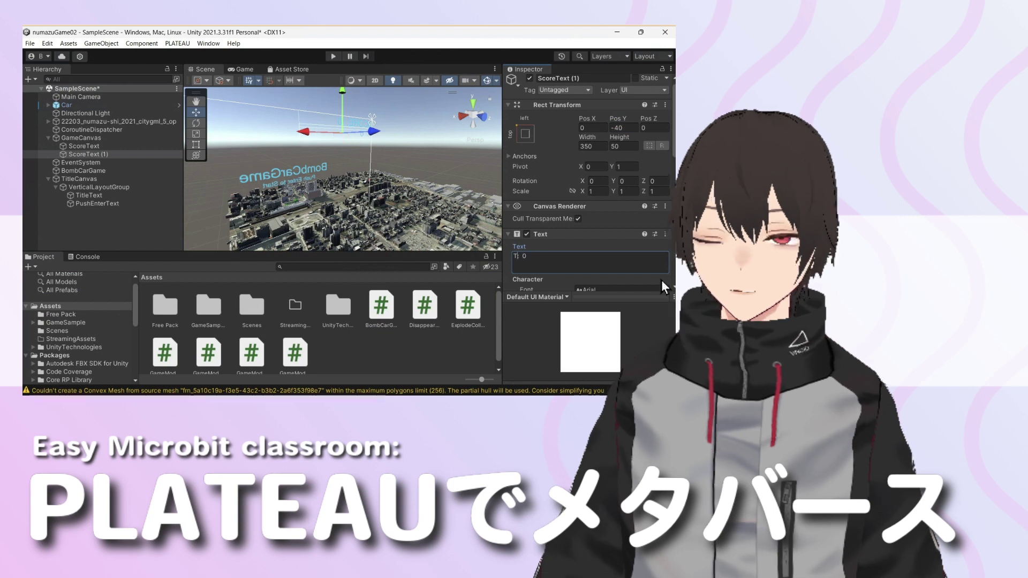
{"action": "type", "text": "ime:"}
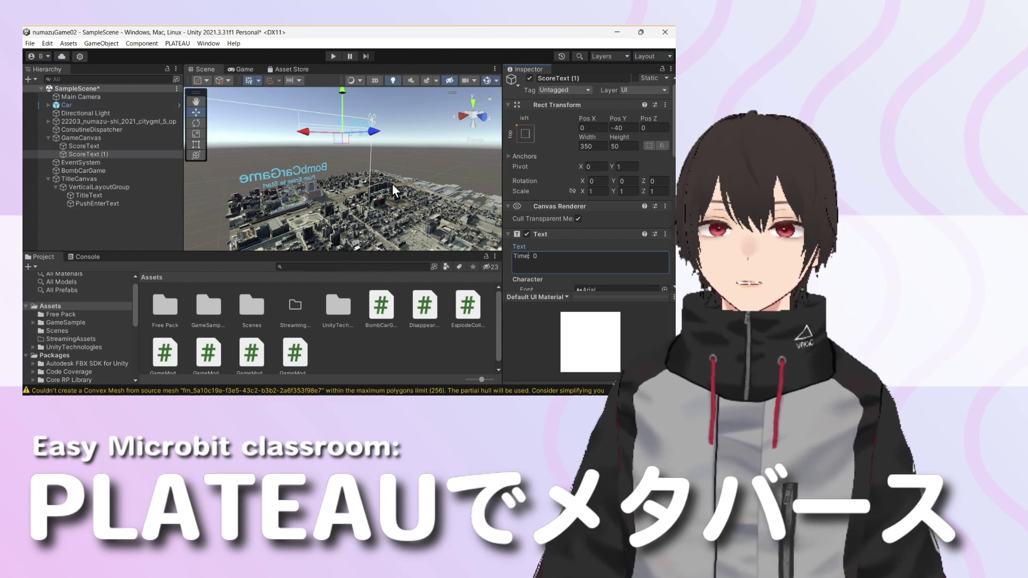
{"action": "left_click", "coordinate": [109, 154]}
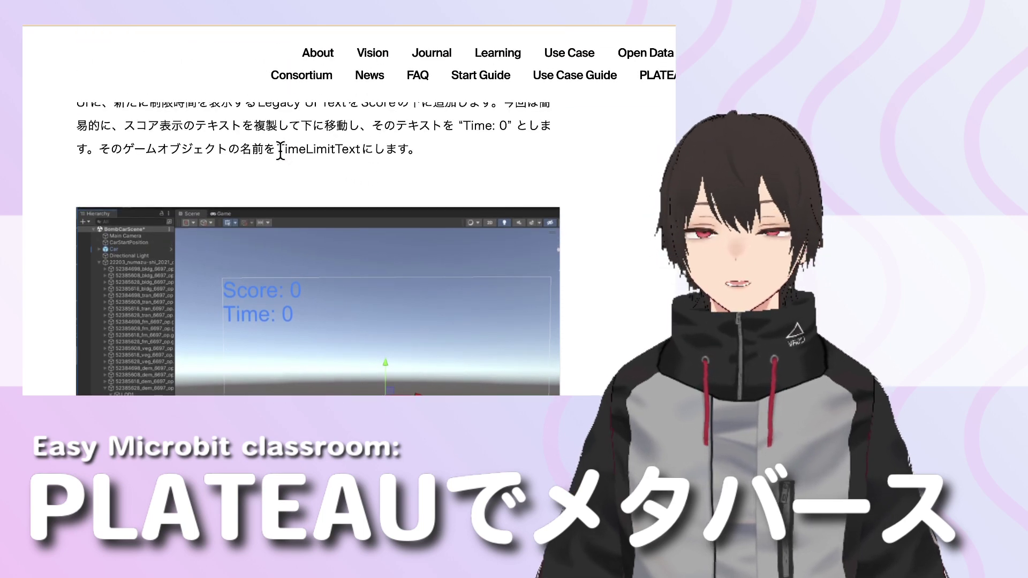
Copy the name 'TimeLimitText' from the tutorial page.
{"action": "left_click_drag", "start_coordinate": [279, 150], "coordinate": [363, 148]}
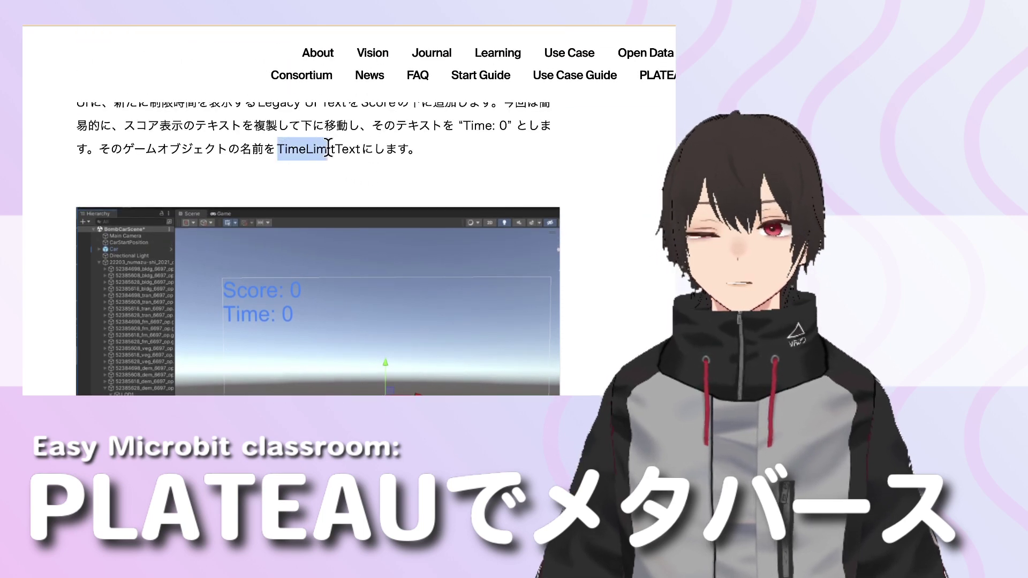
{"action": "right_click", "coordinate": [364, 148]}
{"action": "left_click", "coordinate": [355, 175]}
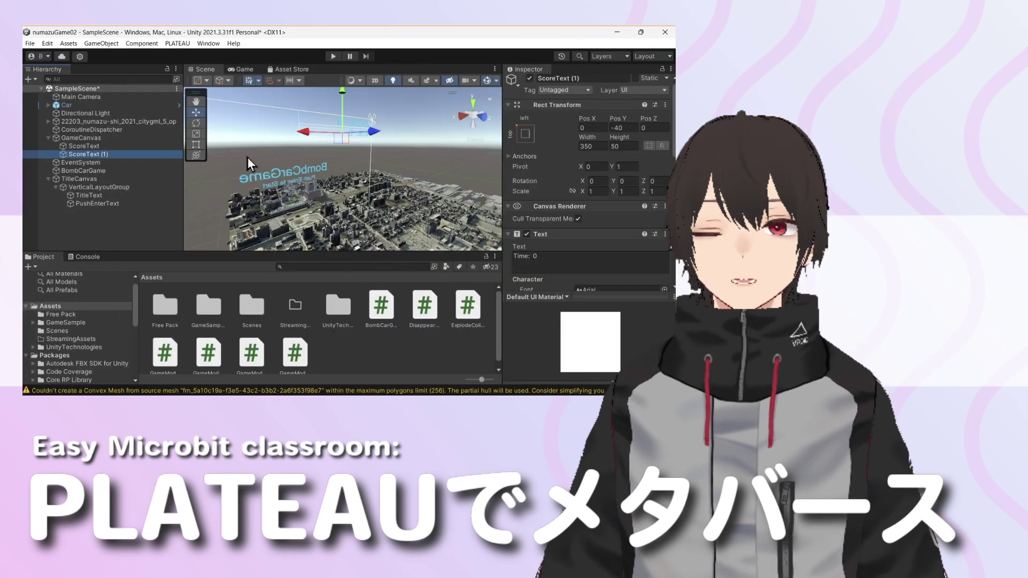
Rename ScoreText (1) to TimeLimitText by pasting the copied name.
{"action": "left_click", "coordinate": [116, 155]}
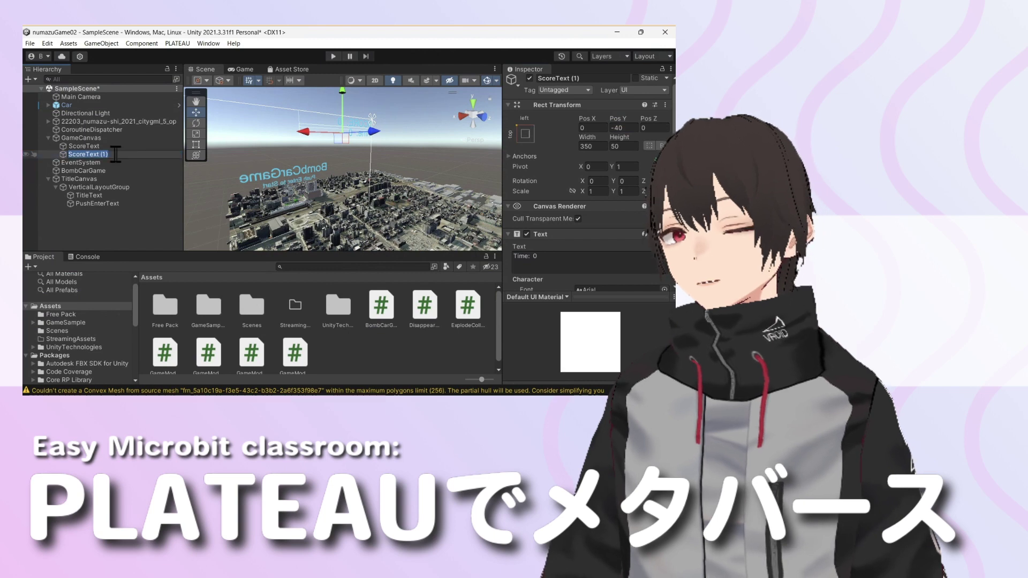
{"action": "key", "text": "ctrl+v"}
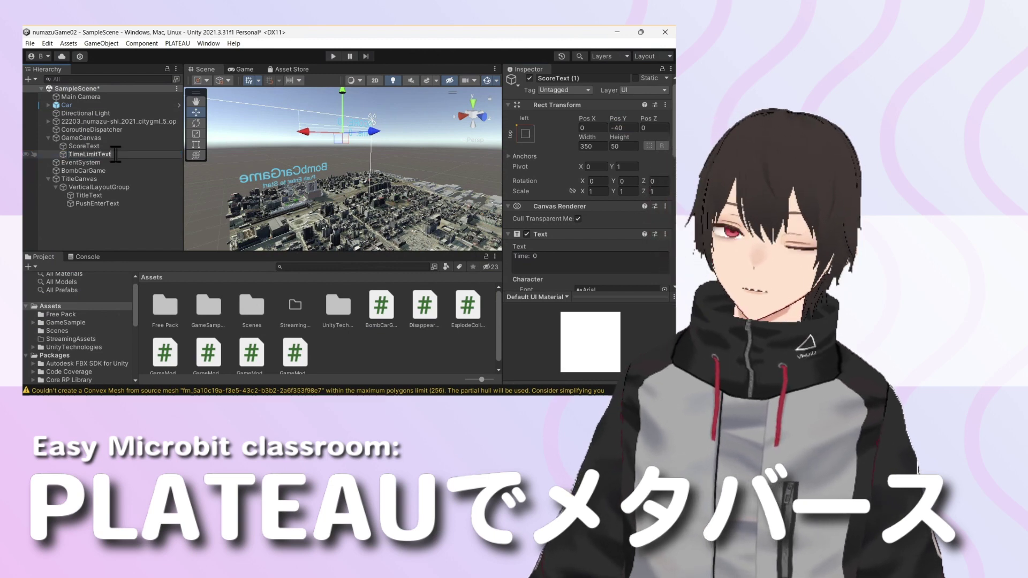
{"action": "key", "text": "Return"}
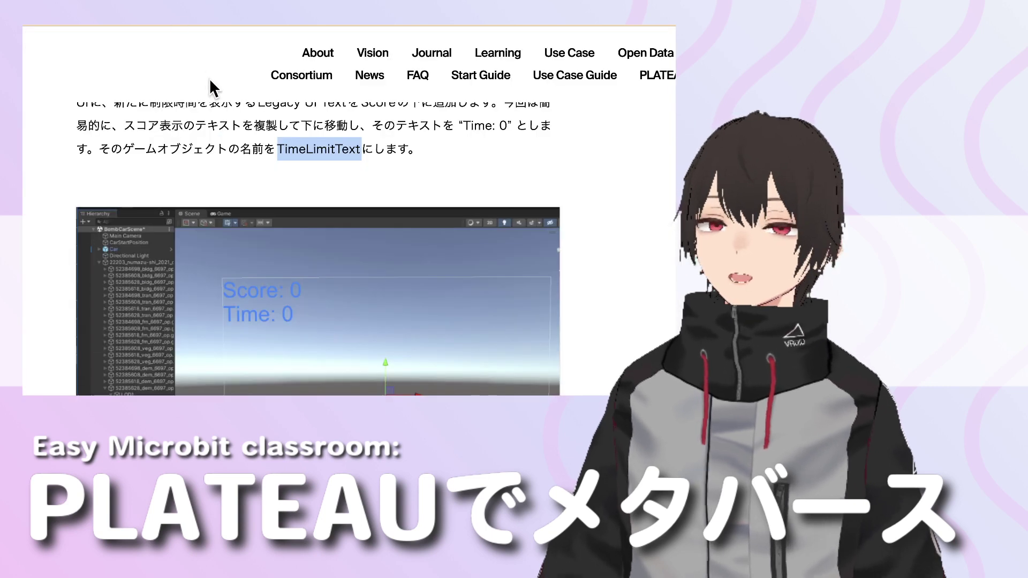
Scroll the tutorial to the ③ リザルト画面 section and its ResultCanvas figure.
{"action": "scroll", "coordinate": [381, 256], "scroll_direction": "down", "scroll_amount": 1}
{"action": "scroll", "coordinate": [382, 256], "scroll_direction": "down", "scroll_amount": 1}
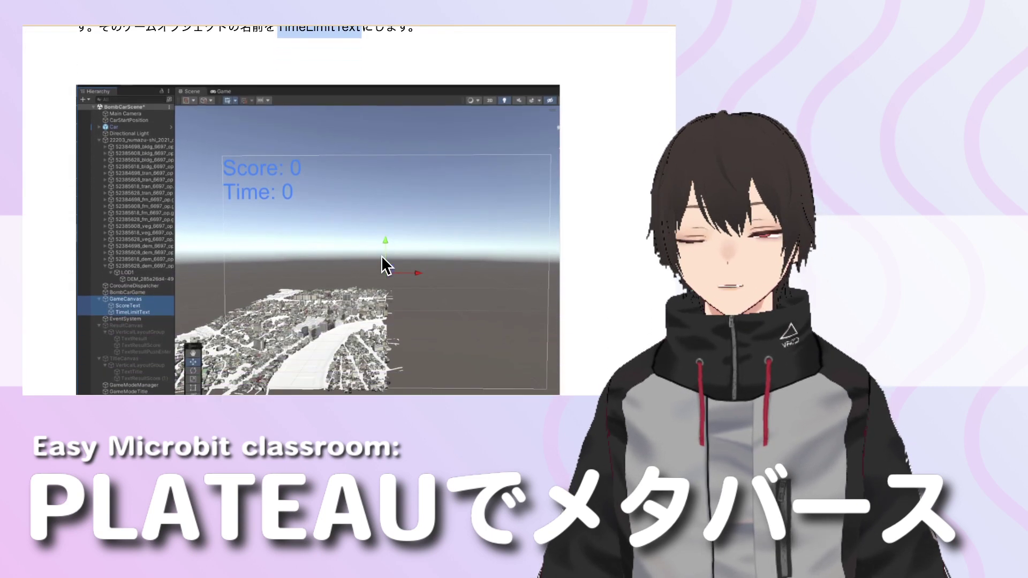
{"action": "scroll", "coordinate": [381, 257], "scroll_direction": "down", "scroll_amount": 1}
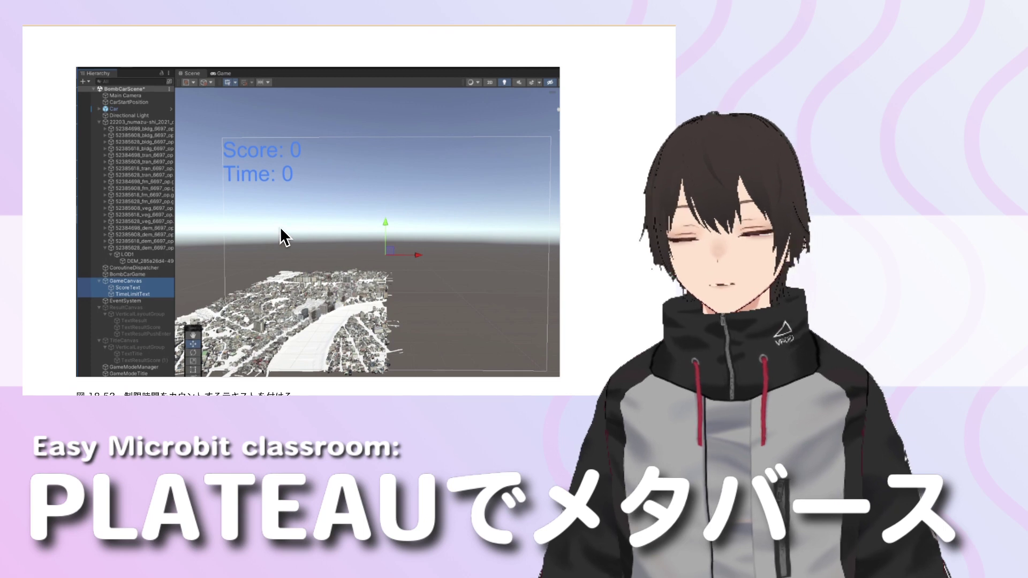
{"action": "scroll", "coordinate": [284, 236], "scroll_direction": "up", "scroll_amount": 1}
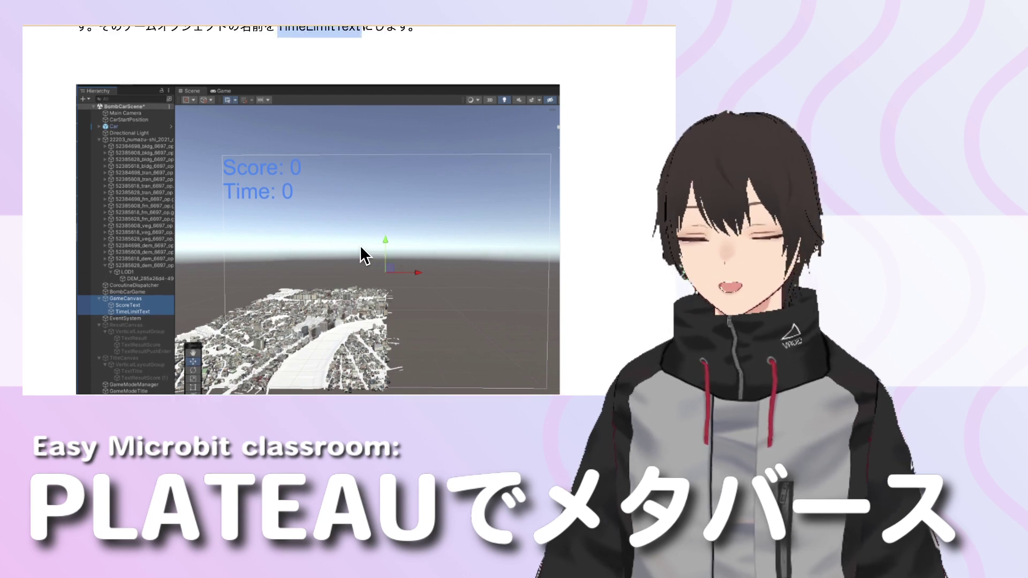
{"action": "scroll", "coordinate": [361, 244], "scroll_direction": "down", "scroll_amount": 1}
{"action": "scroll", "coordinate": [363, 244], "scroll_direction": "down", "scroll_amount": 3}
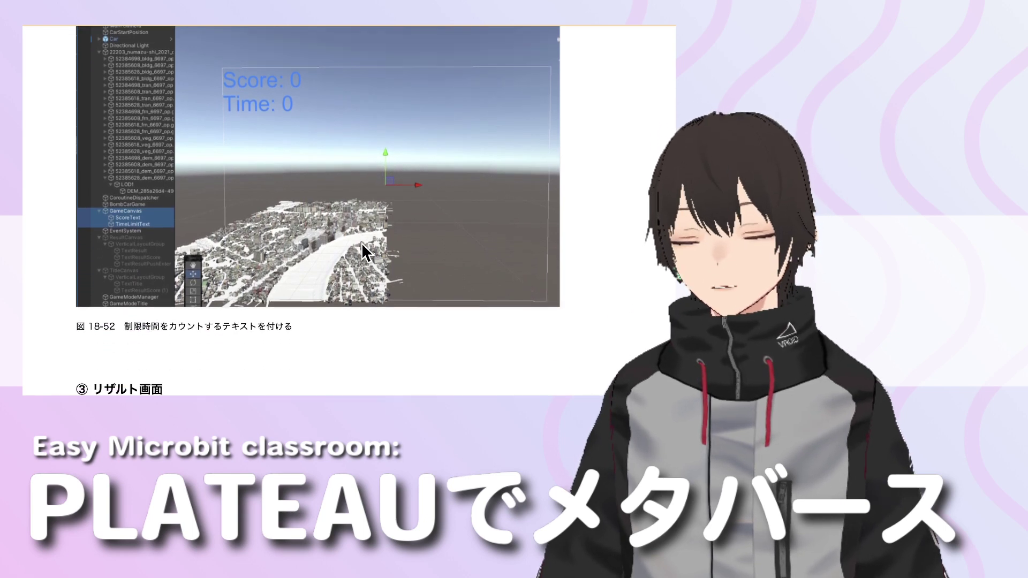
{"action": "scroll", "coordinate": [362, 243], "scroll_direction": "down", "scroll_amount": 1}
{"action": "scroll", "coordinate": [363, 244], "scroll_direction": "down", "scroll_amount": 2}
{"action": "scroll", "coordinate": [362, 244], "scroll_direction": "down", "scroll_amount": 3}
{"action": "scroll", "coordinate": [363, 243], "scroll_direction": "down", "scroll_amount": 2}
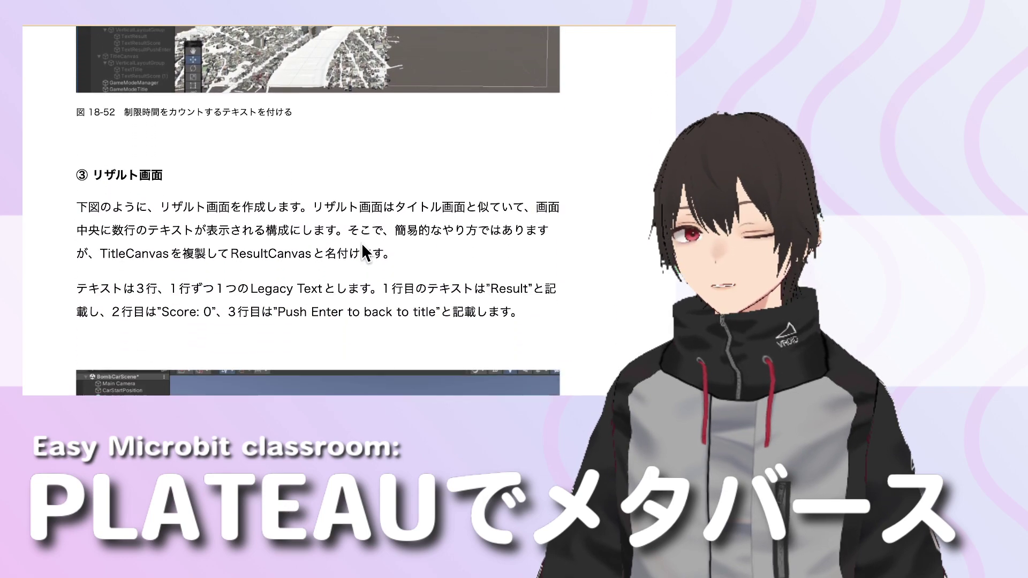
{"action": "scroll", "coordinate": [363, 244], "scroll_direction": "down", "scroll_amount": 1}
{"action": "scroll", "coordinate": [363, 243], "scroll_direction": "down", "scroll_amount": 1}
{"action": "scroll", "coordinate": [362, 242], "scroll_direction": "down", "scroll_amount": 1}
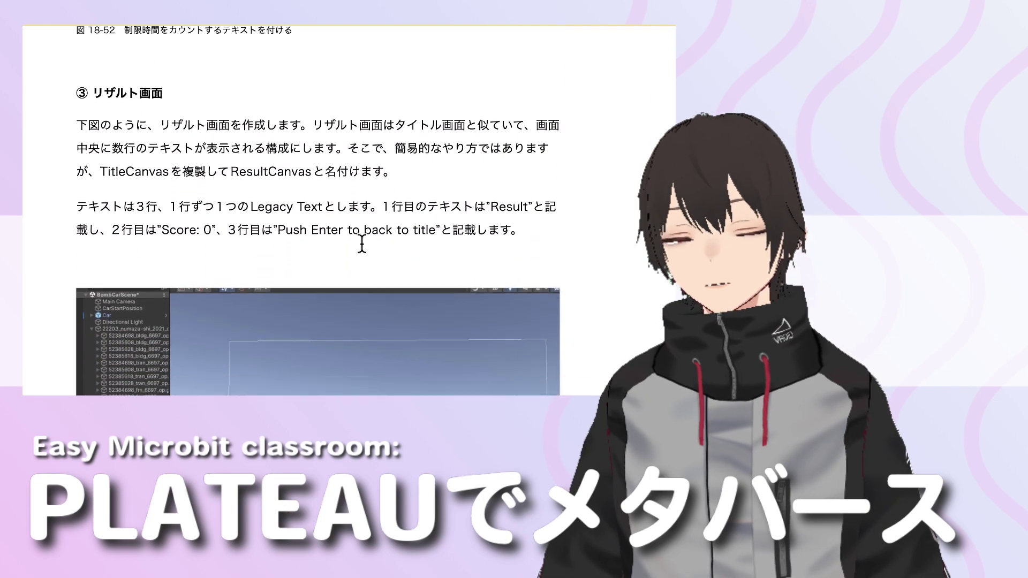
{"action": "scroll", "coordinate": [362, 243], "scroll_direction": "down", "scroll_amount": 2}
{"action": "scroll", "coordinate": [361, 243], "scroll_direction": "down", "scroll_amount": 2}
{"action": "scroll", "coordinate": [362, 242], "scroll_direction": "down", "scroll_amount": 3}
{"action": "scroll", "coordinate": [361, 243], "scroll_direction": "down", "scroll_amount": 2}
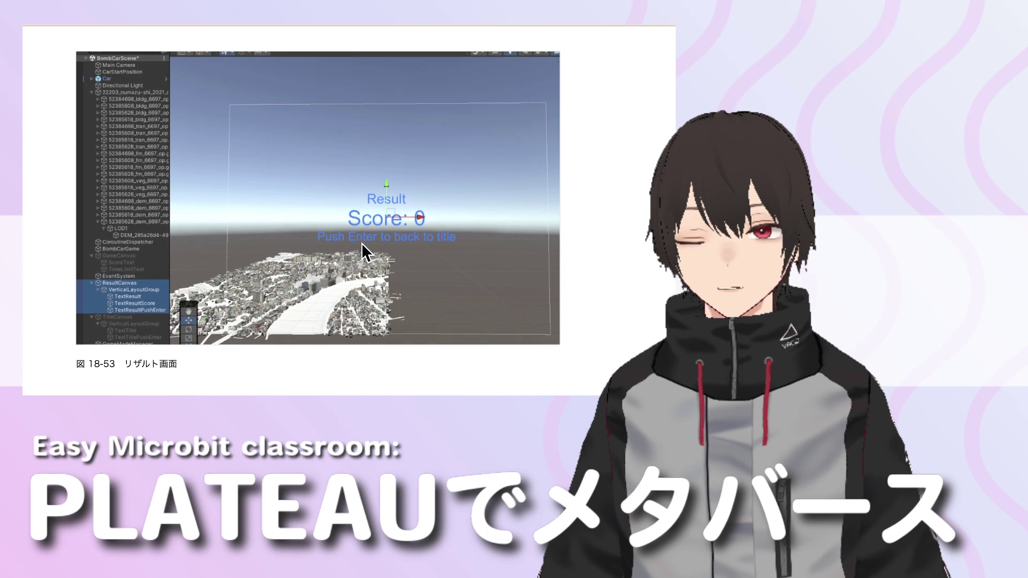
{"action": "scroll", "coordinate": [361, 242], "scroll_direction": "up", "scroll_amount": 4}
{"action": "scroll", "coordinate": [362, 243], "scroll_direction": "down", "scroll_amount": 4}
{"action": "scroll", "coordinate": [322, 251], "scroll_direction": "down", "scroll_amount": 1}
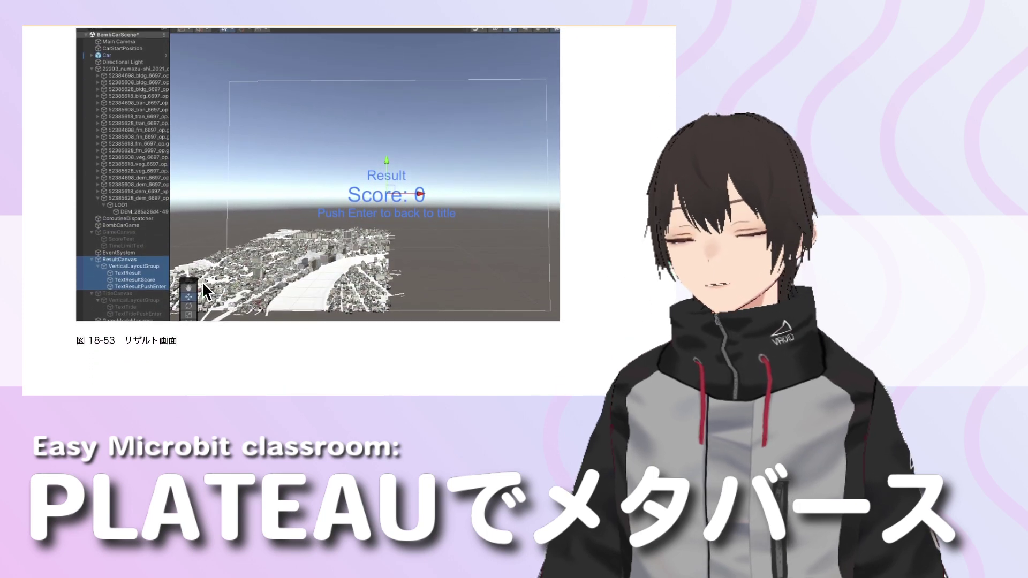
{"action": "scroll", "coordinate": [351, 268], "scroll_direction": "up", "scroll_amount": 2}
{"action": "scroll", "coordinate": [351, 266], "scroll_direction": "up", "scroll_amount": 5}
{"action": "scroll", "coordinate": [352, 268], "scroll_direction": "up", "scroll_amount": 3}
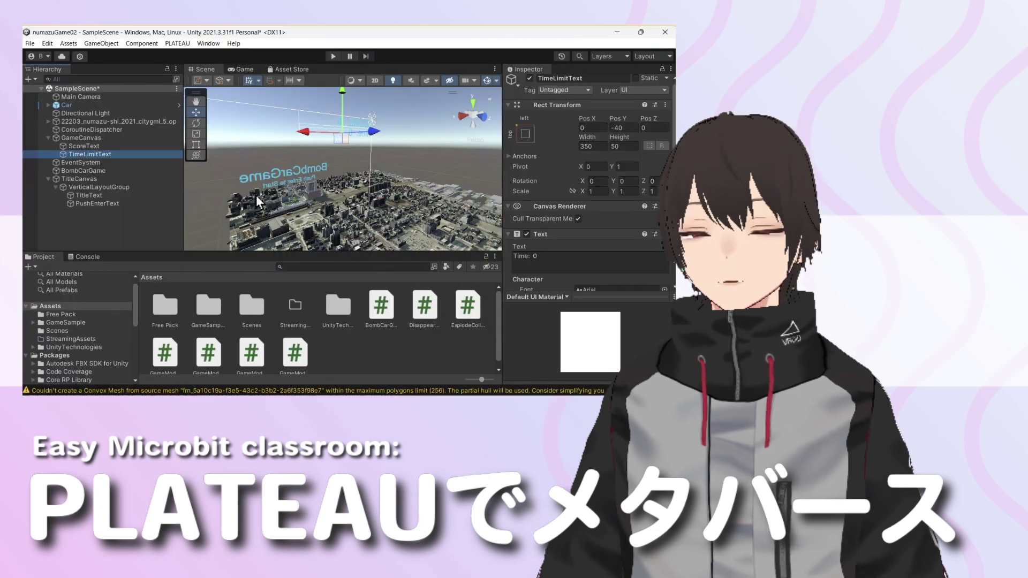
Select CoroutineDispatcher, then GameCanvas, in the Hierarchy to show GameCanvas in the Inspector.
{"action": "left_click", "coordinate": [108, 131]}
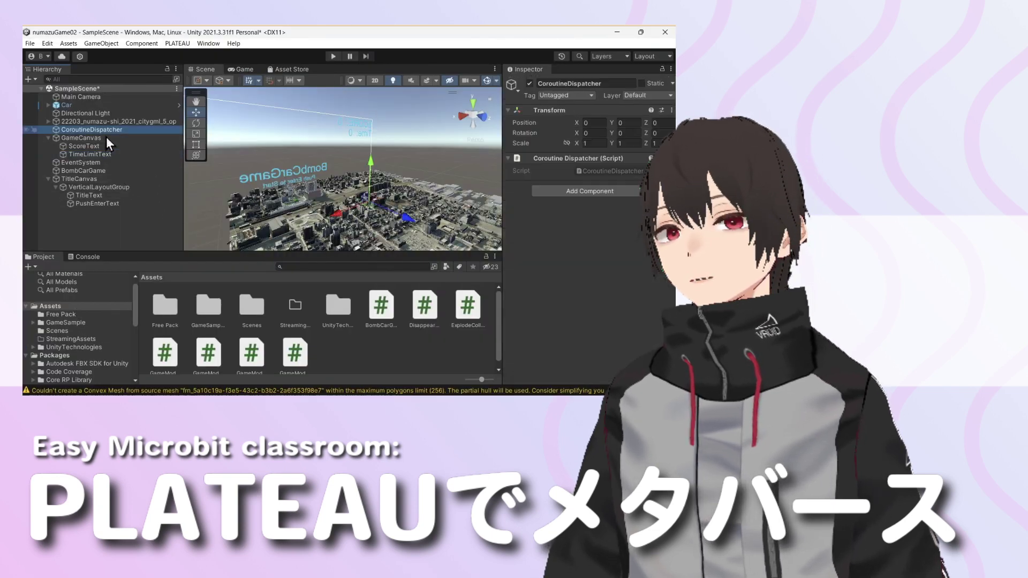
{"action": "left_click", "coordinate": [106, 138]}
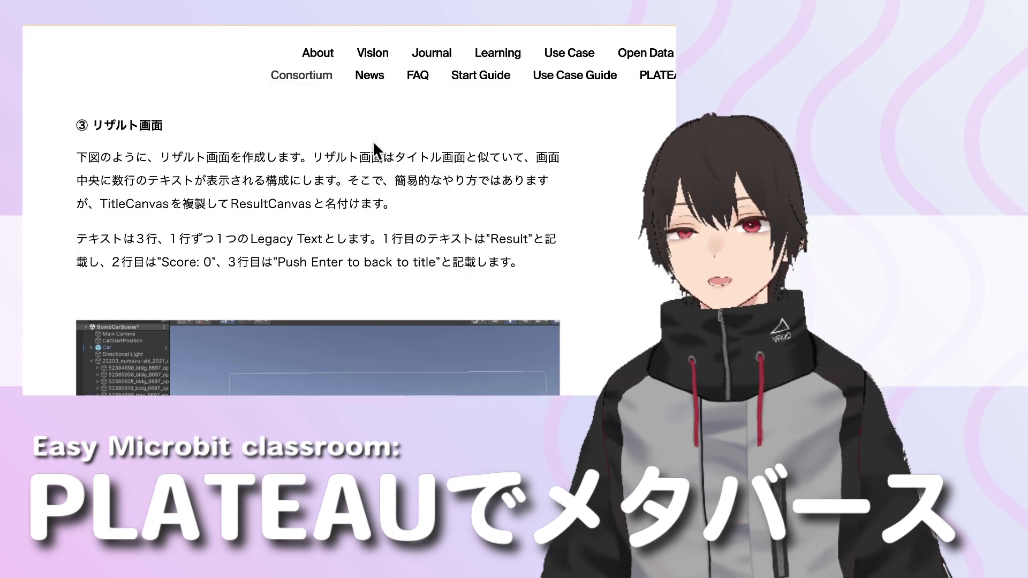
Scroll up to ① タイトル画面 and copy the name 'TitleCanvas' from the text.
{"action": "scroll", "coordinate": [390, 151], "scroll_direction": "up", "scroll_amount": 3}
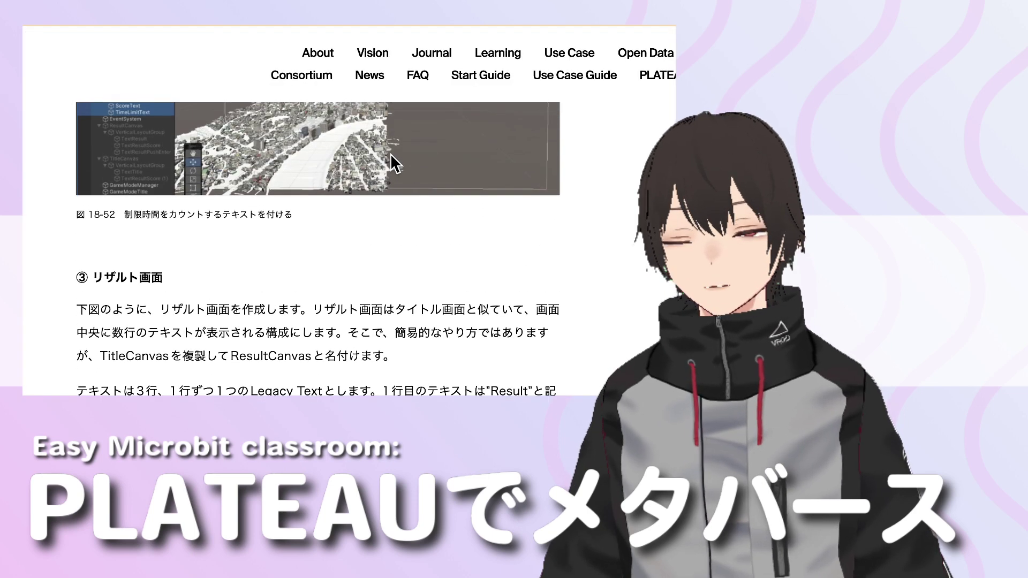
{"action": "scroll", "coordinate": [391, 153], "scroll_direction": "up", "scroll_amount": 10}
{"action": "scroll", "coordinate": [390, 153], "scroll_direction": "up", "scroll_amount": 10}
{"action": "scroll", "coordinate": [390, 154], "scroll_direction": "up", "scroll_amount": 10}
{"action": "scroll", "coordinate": [390, 153], "scroll_direction": "up", "scroll_amount": 5}
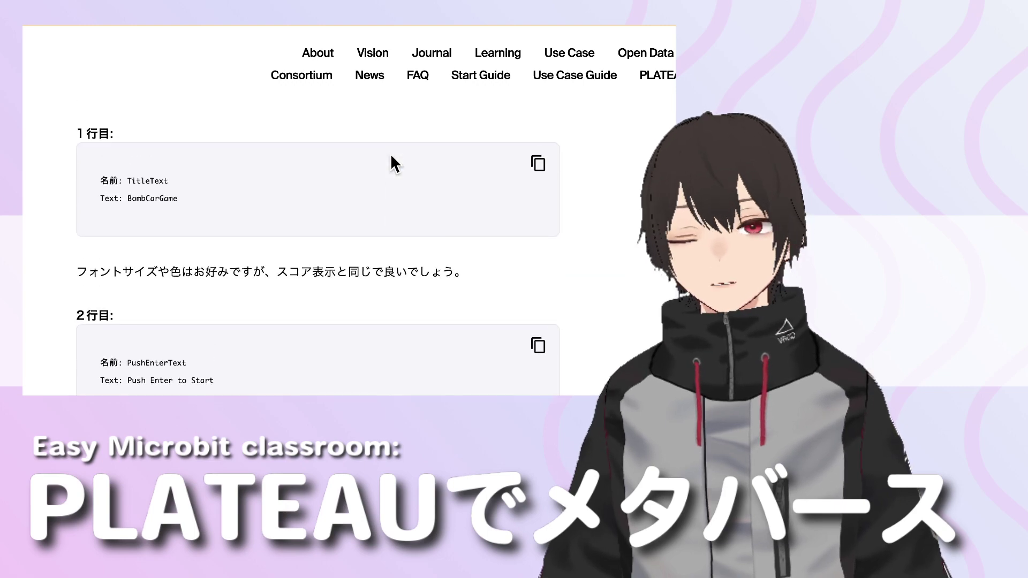
{"action": "scroll", "coordinate": [390, 154], "scroll_direction": "up", "scroll_amount": 7}
{"action": "scroll", "coordinate": [391, 153], "scroll_direction": "up", "scroll_amount": 5}
{"action": "scroll", "coordinate": [390, 153], "scroll_direction": "up", "scroll_amount": 1}
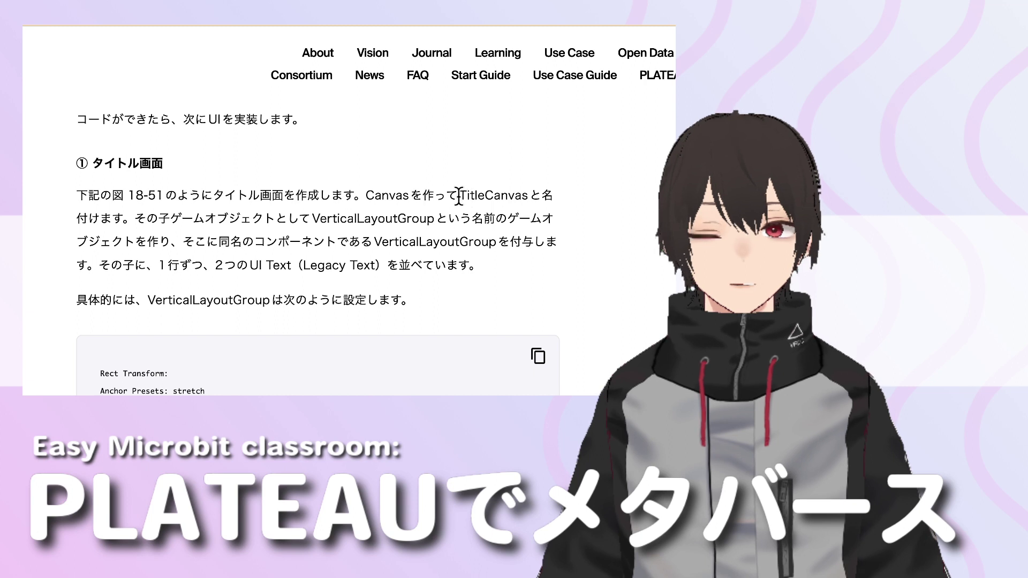
{"action": "left_click_drag", "start_coordinate": [460, 195], "coordinate": [529, 194]}
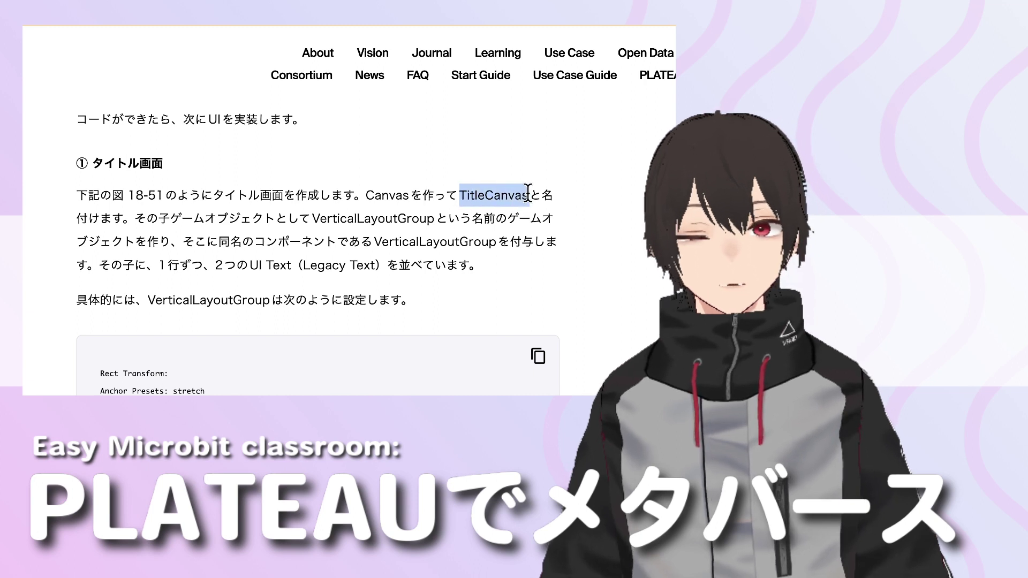
{"action": "right_click", "coordinate": [511, 193]}
{"action": "left_click", "coordinate": [530, 214]}
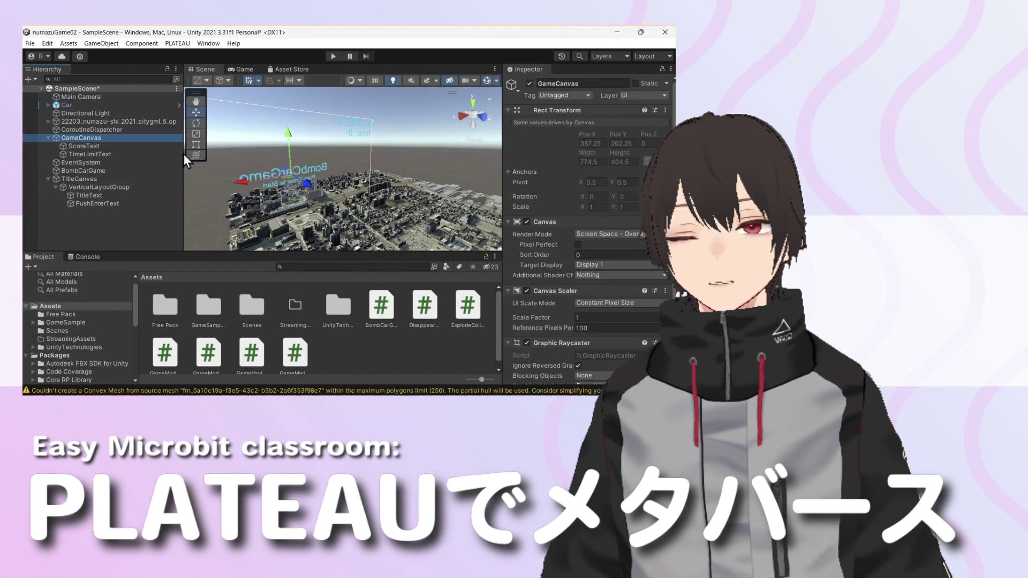
Rename the GameCanvas object to TitleCanvas.
{"action": "left_click", "coordinate": [96, 138]}
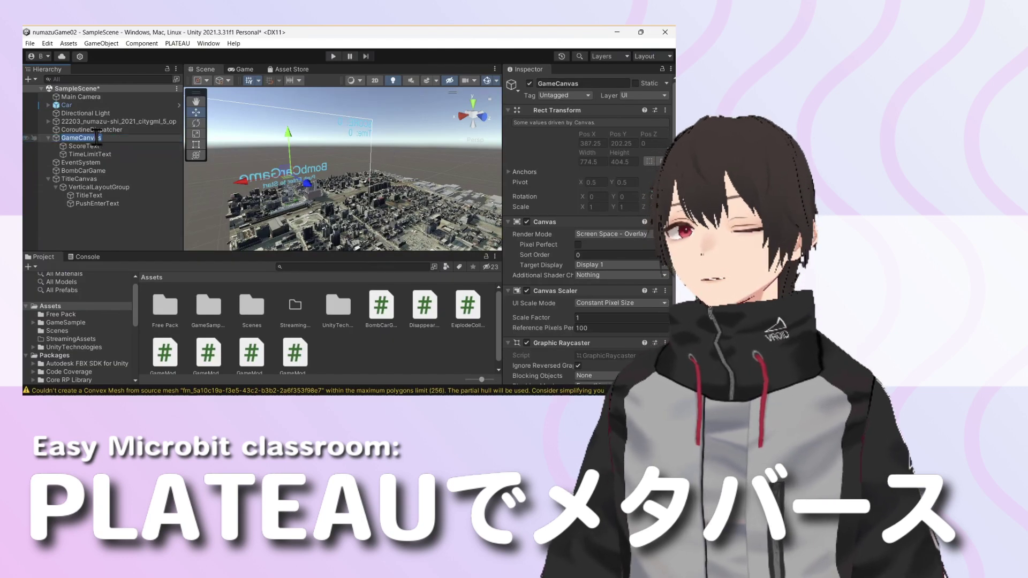
{"action": "type", "text": "TitleCanvas"}
{"action": "key", "text": "Return"}
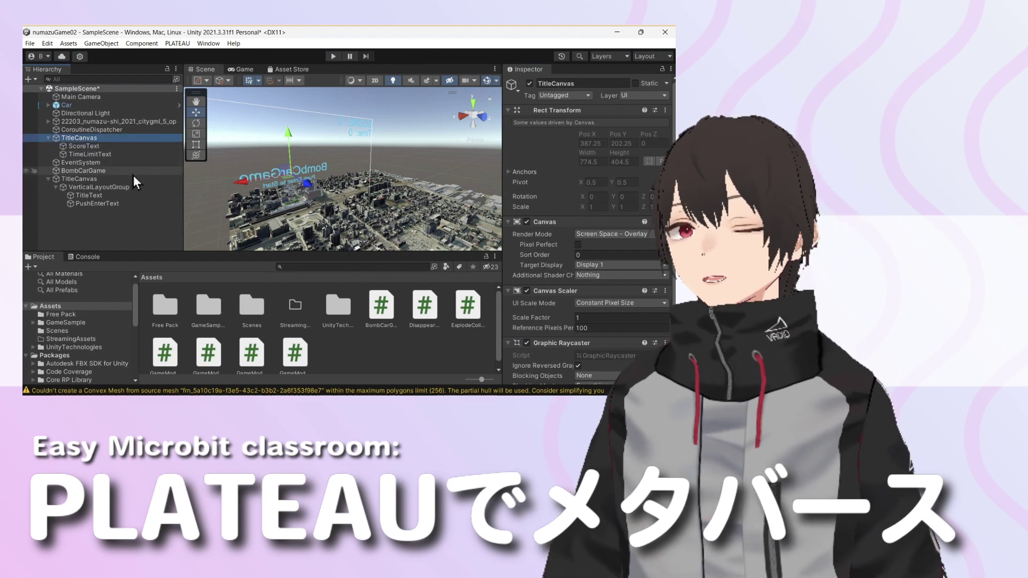
Copy and paste TitleCanvas to create TitleCanvas (1), and expand it to show its children.
{"action": "right_click", "coordinate": [111, 140]}
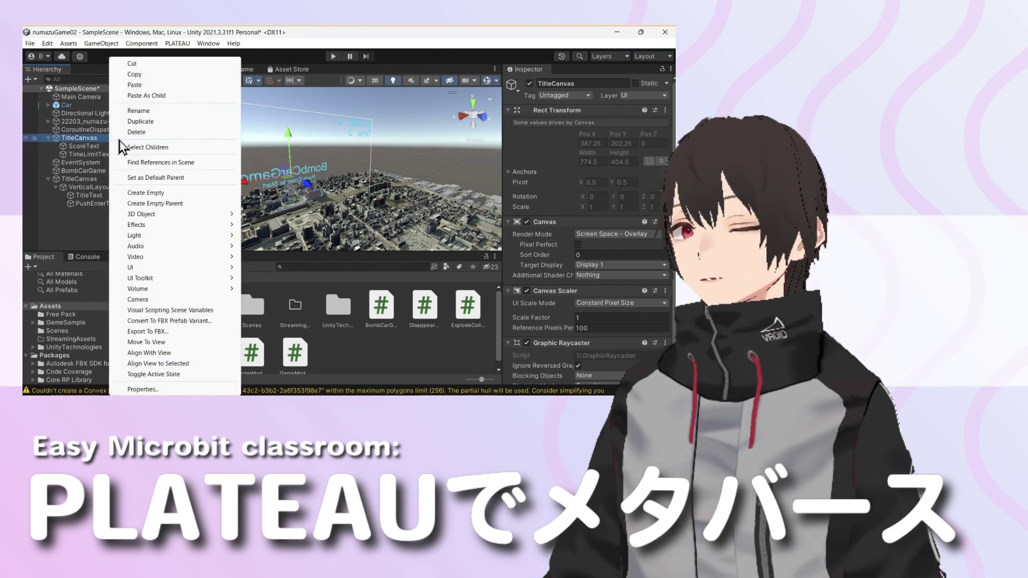
{"action": "left_click", "coordinate": [142, 79]}
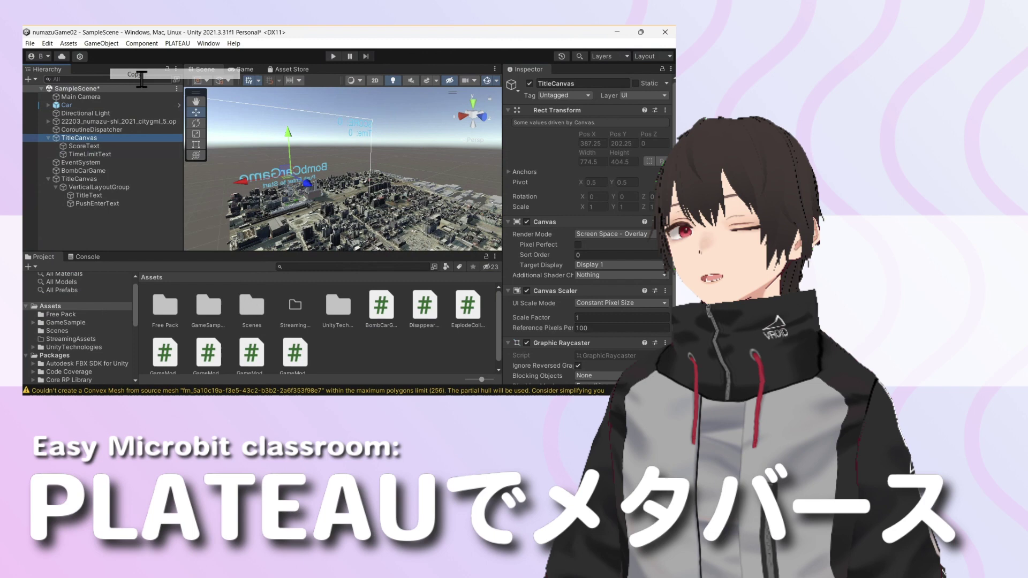
{"action": "right_click", "coordinate": [132, 139]}
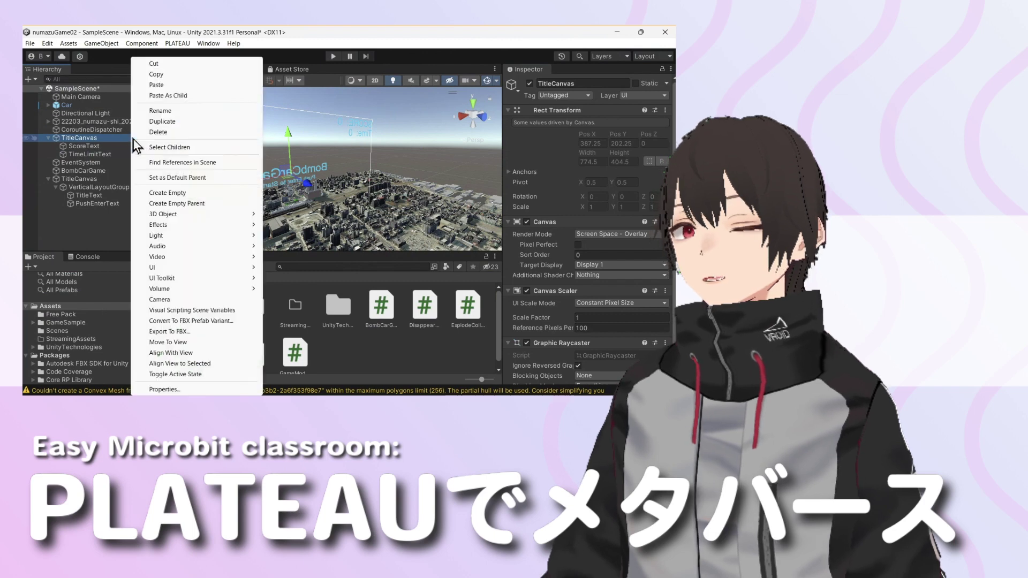
{"action": "left_click", "coordinate": [166, 90]}
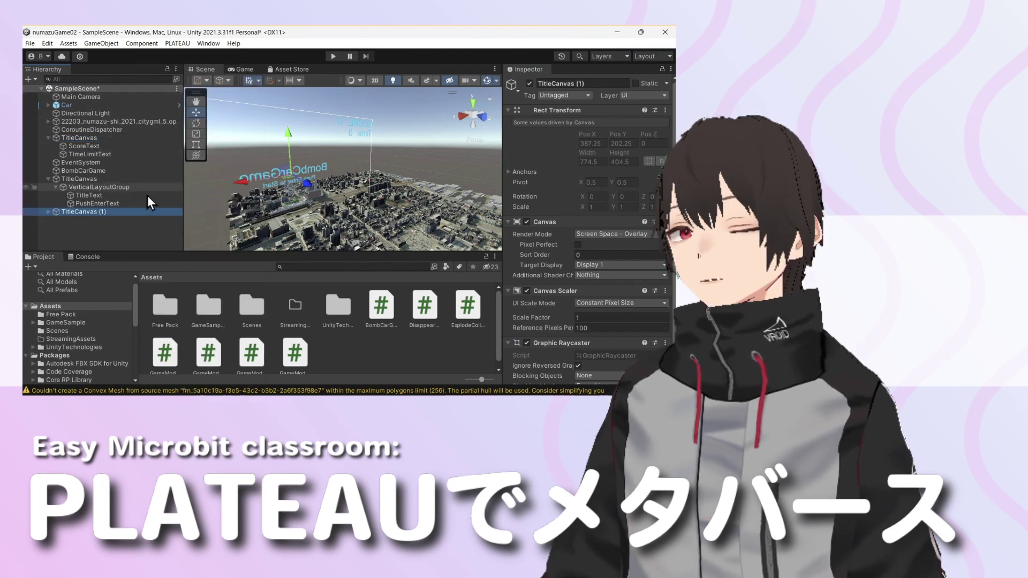
{"action": "left_click", "coordinate": [48, 212]}
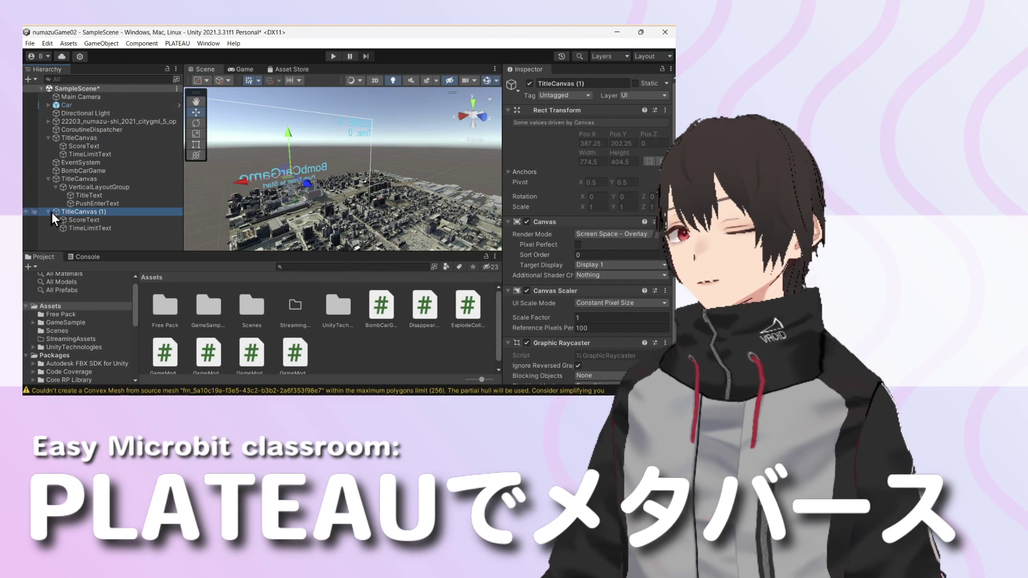
{"action": "left_click", "coordinate": [108, 211]}
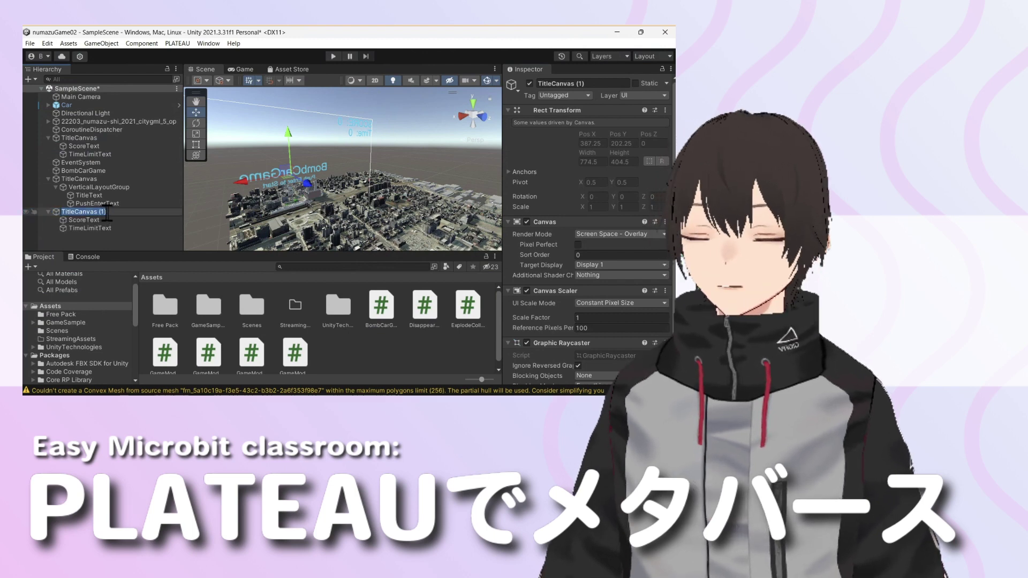
Rename TitleCanvas (1) to ResultCanvas by removing ' (1)' and replacing 'Title' with 'Result'.
{"action": "left_click", "coordinate": [108, 213]}
{"action": "key", "text": "BackSpace"}
{"action": "key", "text": "BackSpace"}
{"action": "key", "text": "BackSpace"}
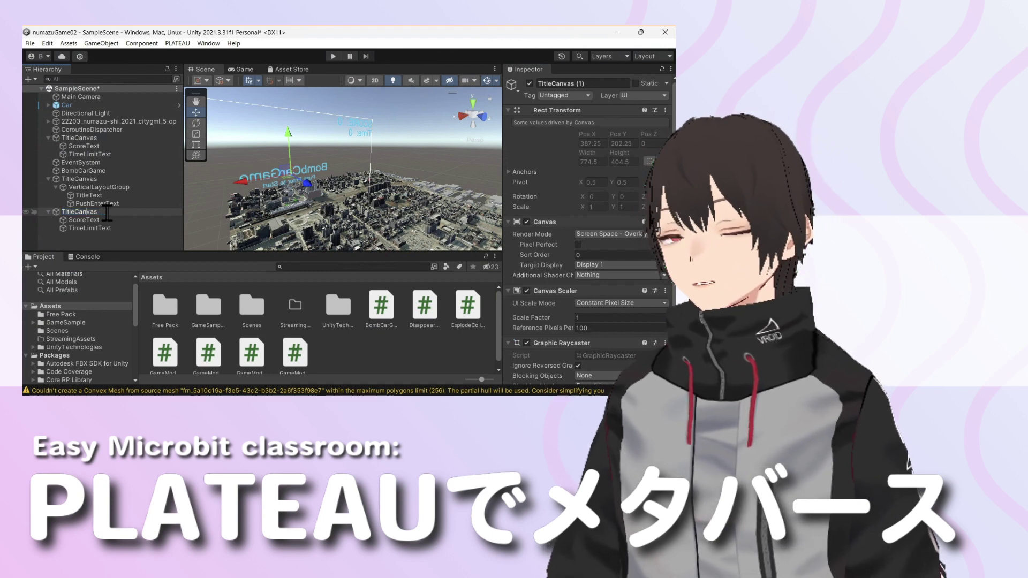
{"action": "key", "text": "Home"}
{"action": "key", "text": "Delete"}
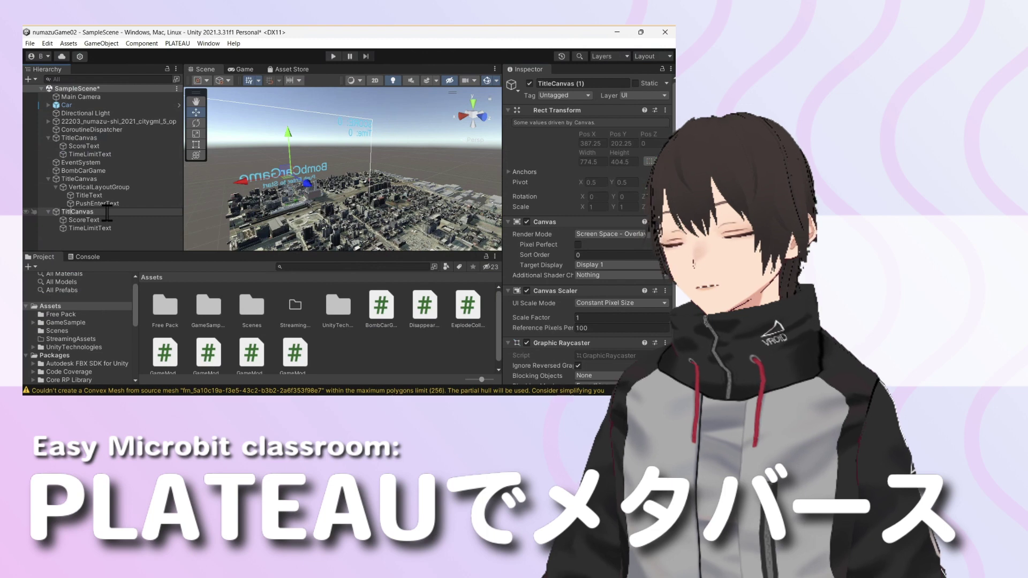
{"action": "key", "text": "Delete"}
{"action": "key", "text": "Delete"}
{"action": "key", "text": "Delete"}
{"action": "key", "text": "Delete"}
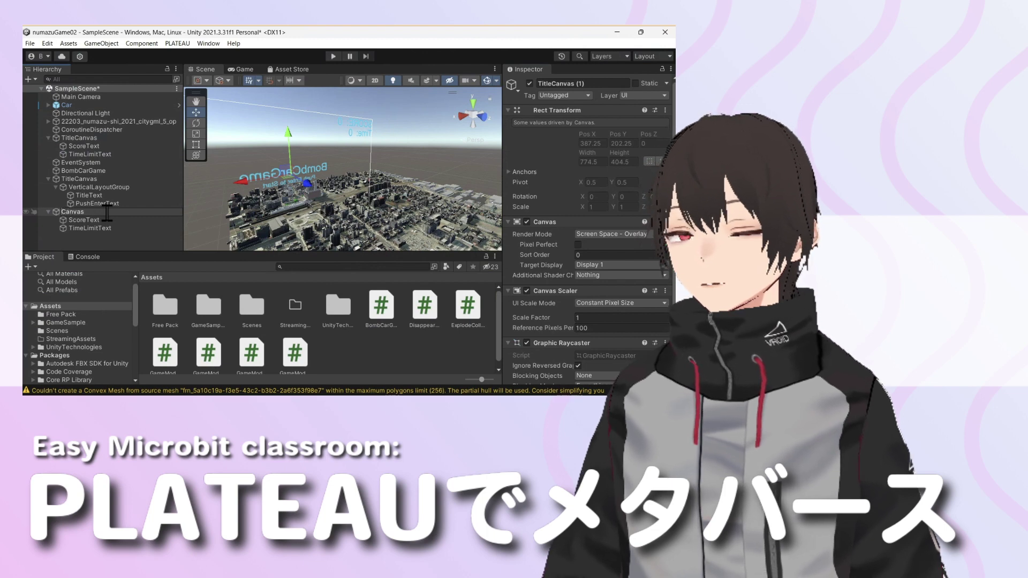
{"action": "type", "text": "R"}
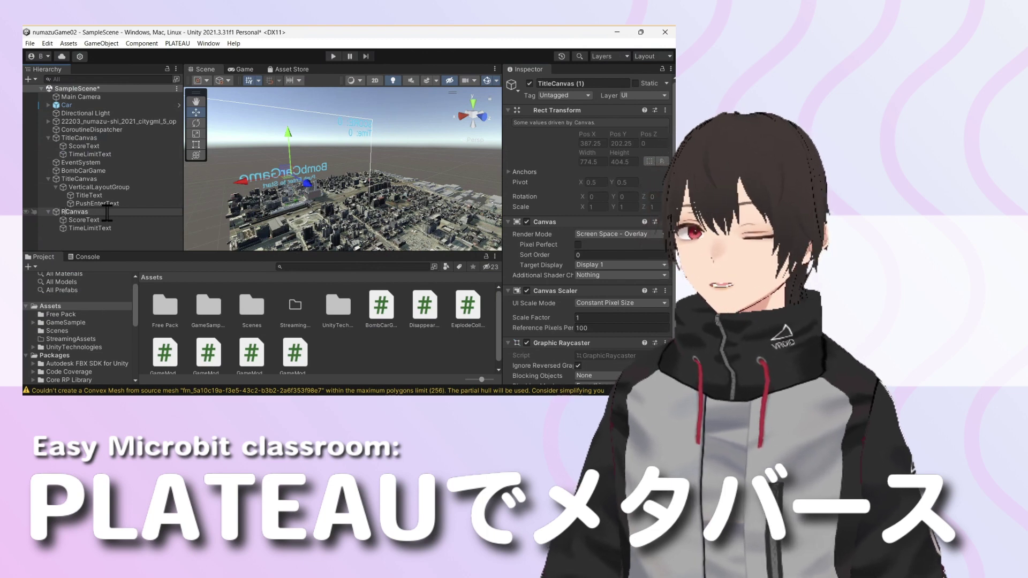
{"action": "type", "text": "esult"}
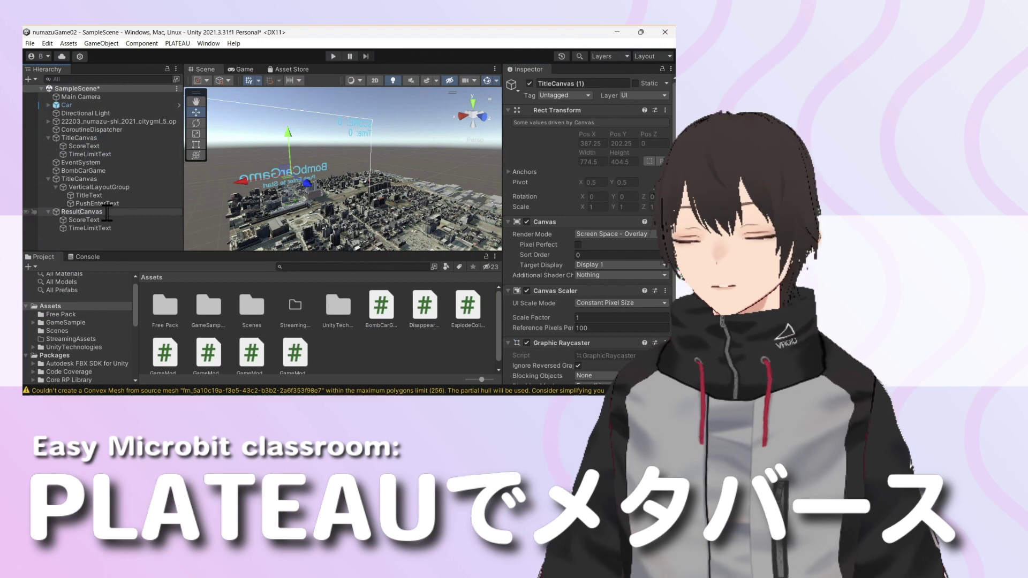
{"action": "key", "text": "Return"}
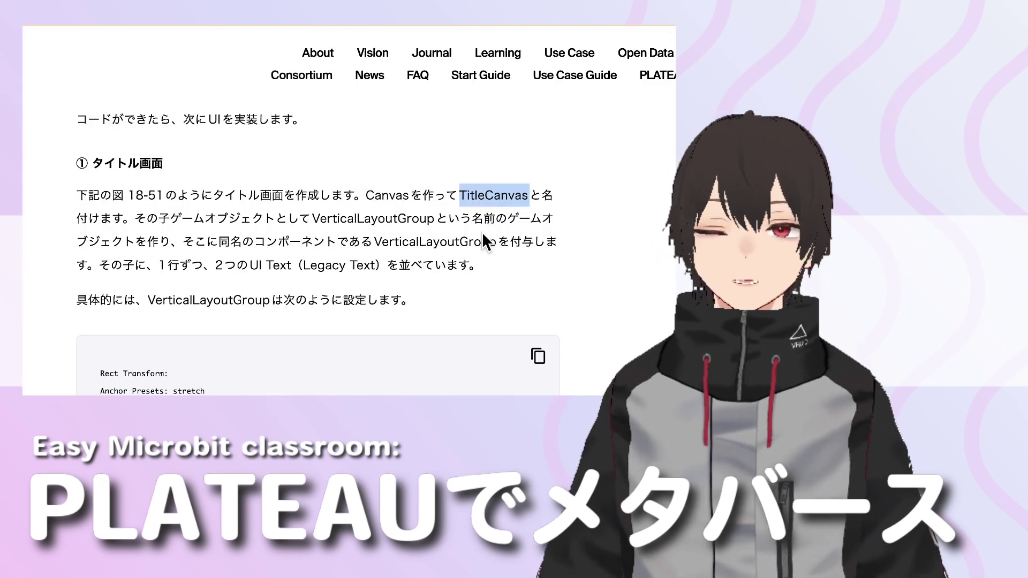
Read the tutorial's ③ リザルト画面 section and figure 18-52, then return to the Unity session.
{"action": "scroll", "coordinate": [477, 239], "scroll_direction": "down", "scroll_amount": 5}
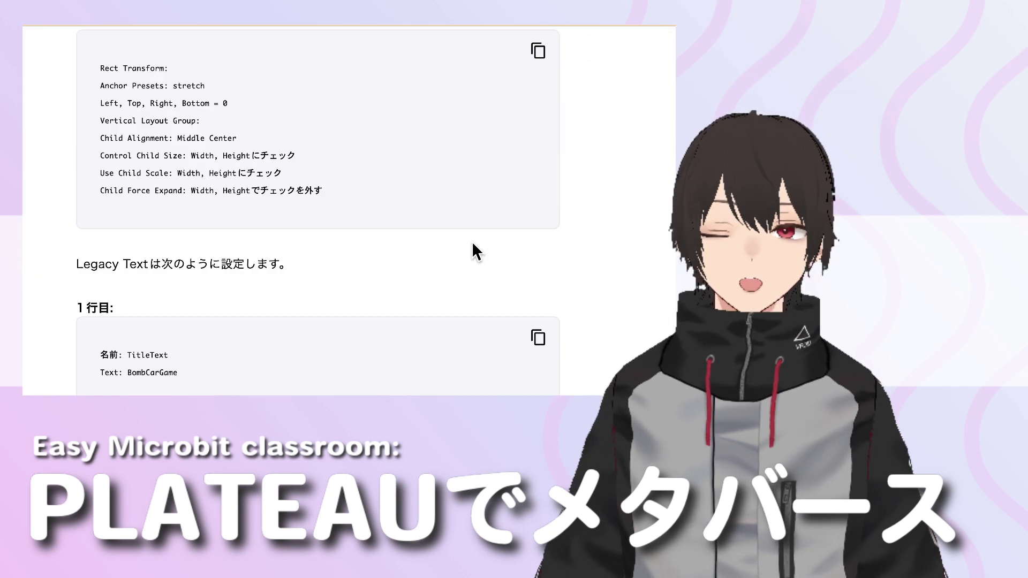
{"action": "scroll", "coordinate": [473, 242], "scroll_direction": "down", "scroll_amount": 5}
{"action": "scroll", "coordinate": [472, 242], "scroll_direction": "down", "scroll_amount": 5}
{"action": "scroll", "coordinate": [473, 241], "scroll_direction": "down", "scroll_amount": 5}
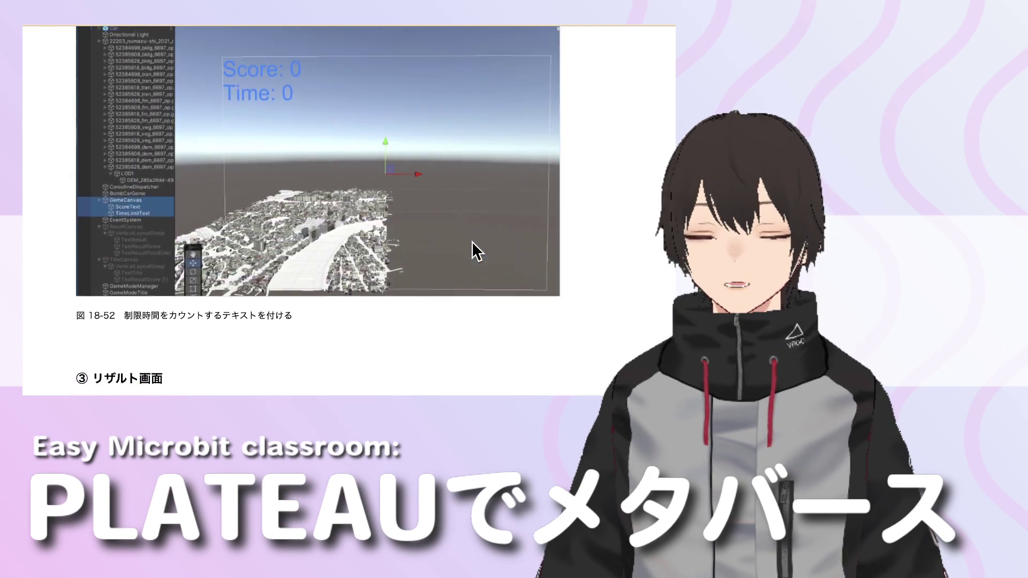
{"action": "scroll", "coordinate": [472, 248], "scroll_direction": "down", "scroll_amount": 2}
{"action": "scroll", "coordinate": [473, 248], "scroll_direction": "down", "scroll_amount": 2}
{"action": "scroll", "coordinate": [472, 248], "scroll_direction": "down", "scroll_amount": 1}
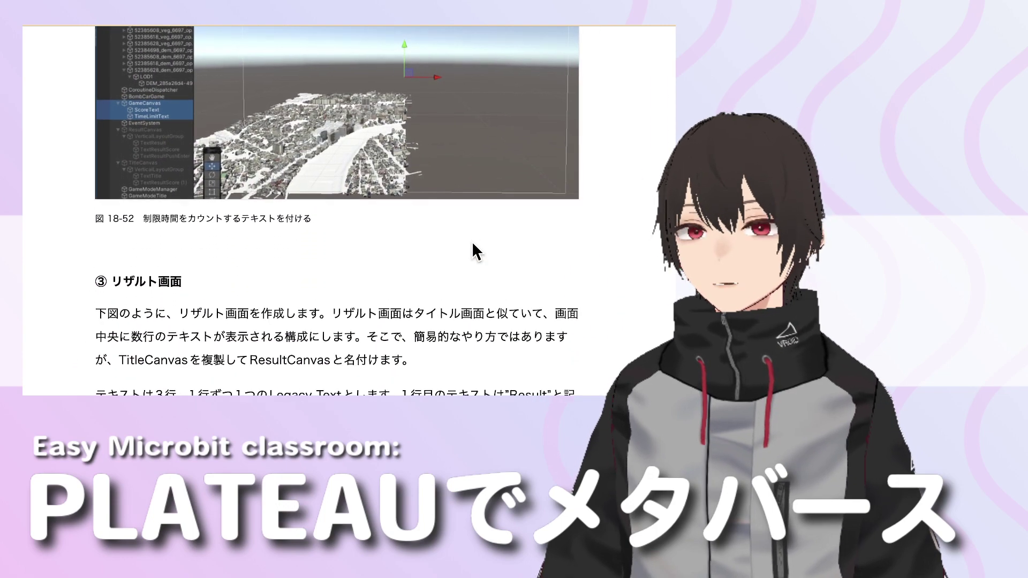
{"action": "scroll", "coordinate": [473, 245], "scroll_direction": "up", "scroll_amount": 1}
{"action": "scroll", "coordinate": [473, 244], "scroll_direction": "up", "scroll_amount": 2}
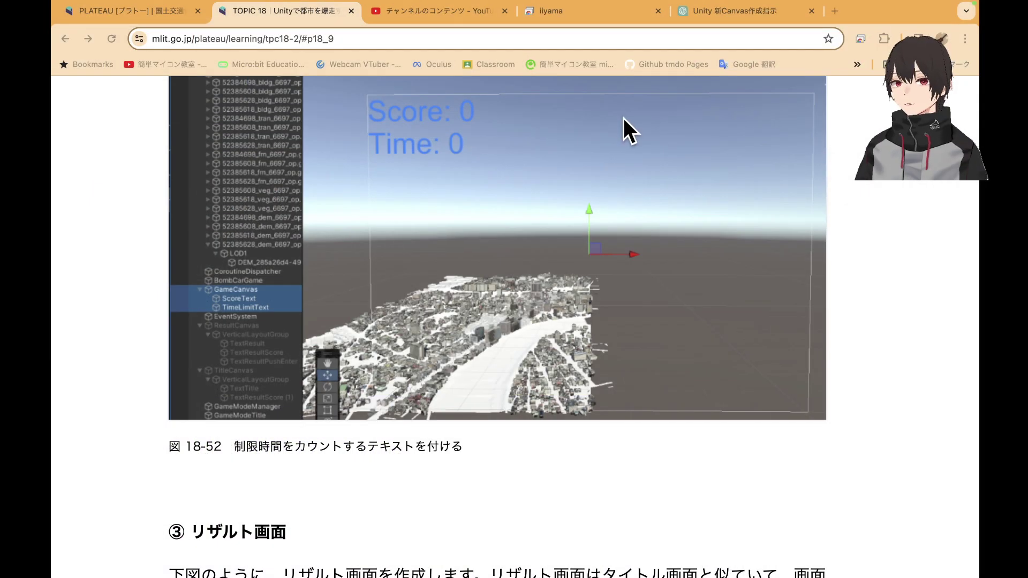
{"action": "scroll", "coordinate": [697, 309], "scroll_direction": "down", "scroll_amount": 2}
{"action": "scroll", "coordinate": [698, 306], "scroll_direction": "down", "scroll_amount": 5}
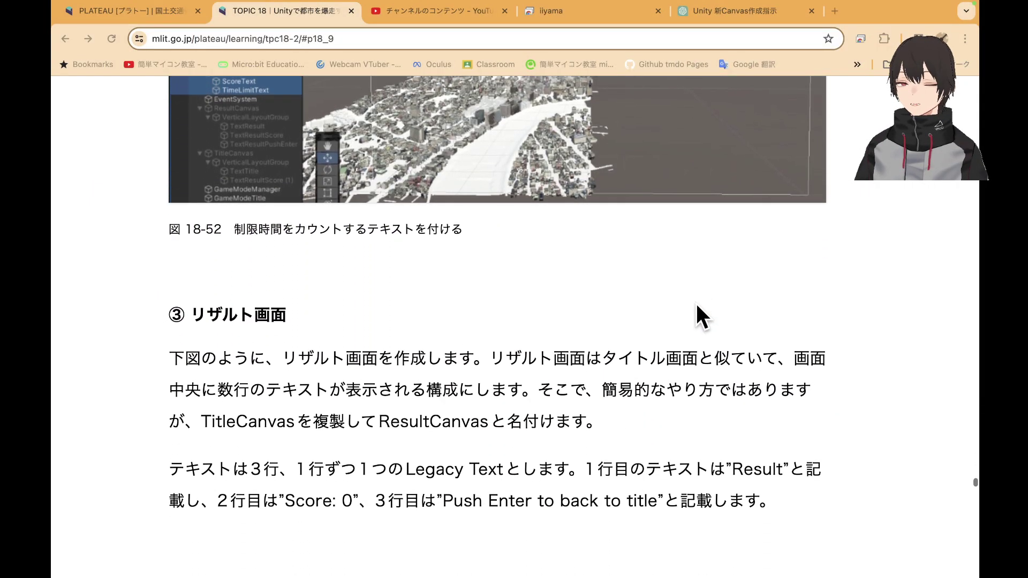
{"action": "scroll", "coordinate": [697, 303], "scroll_direction": "up", "scroll_amount": 8}
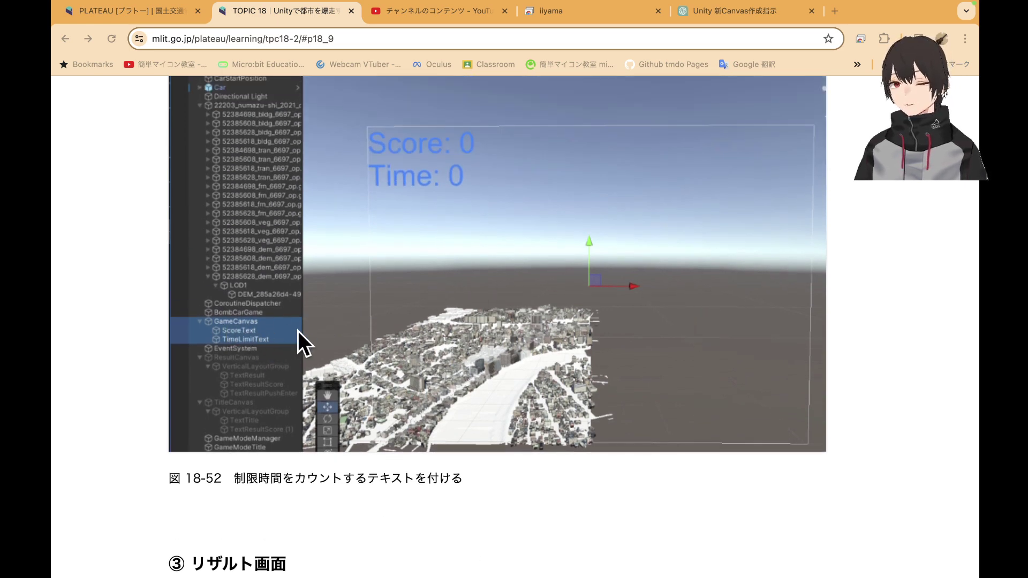
{"action": "scroll", "coordinate": [296, 334], "scroll_direction": "up", "scroll_amount": 2}
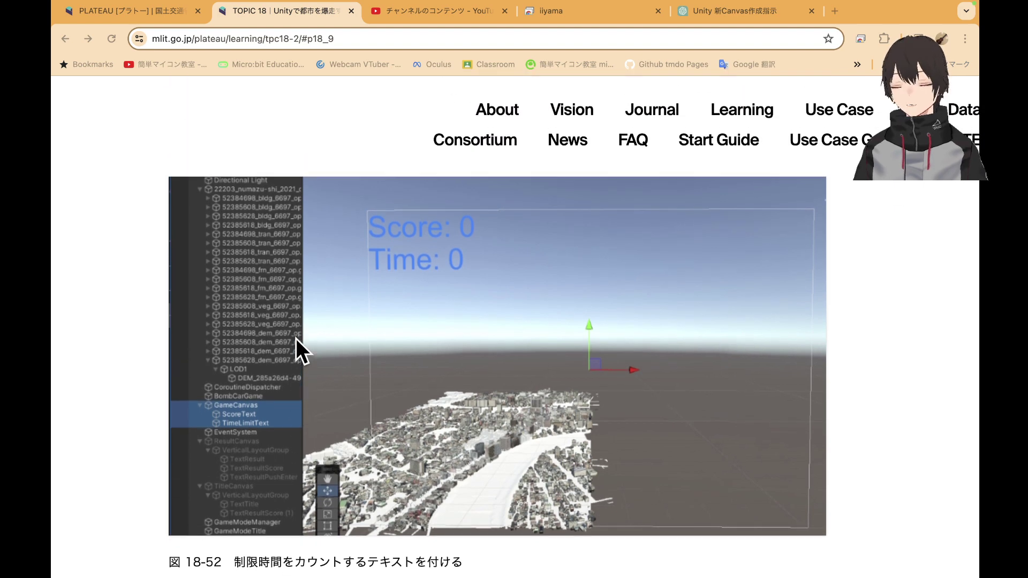
{"action": "scroll", "coordinate": [284, 255], "scroll_direction": "down", "scroll_amount": 1}
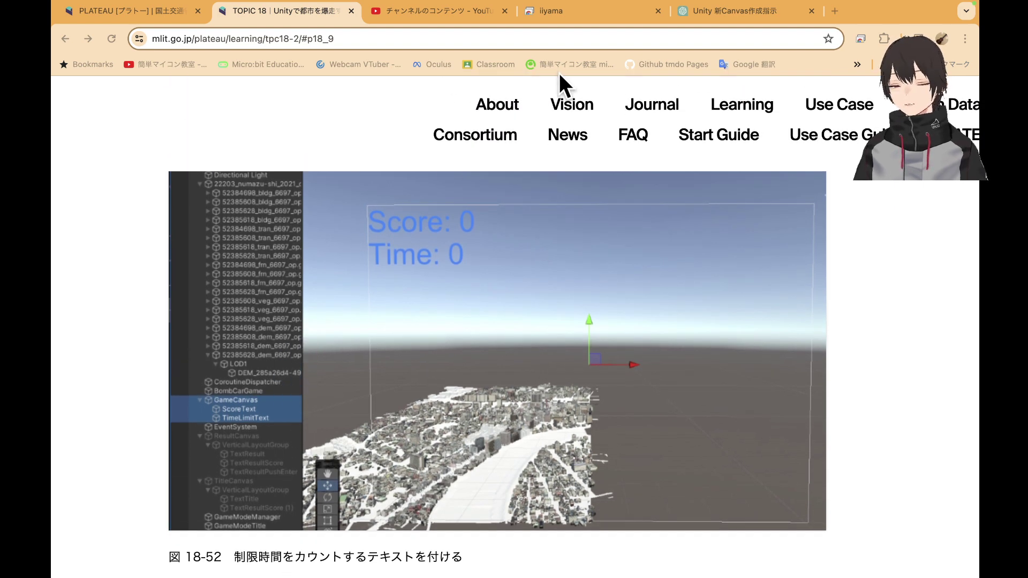
{"action": "left_click", "coordinate": [578, 12]}
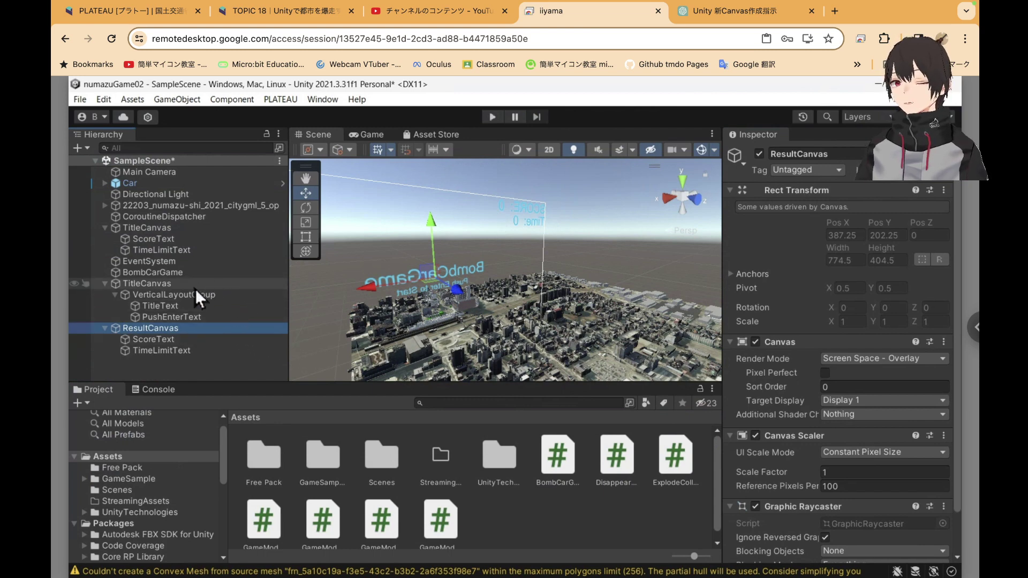
Rename the first TitleCanvas, which holds the score texts, to GameCanvas.
{"action": "left_click", "coordinate": [170, 229]}
{"action": "left_click", "coordinate": [137, 229]}
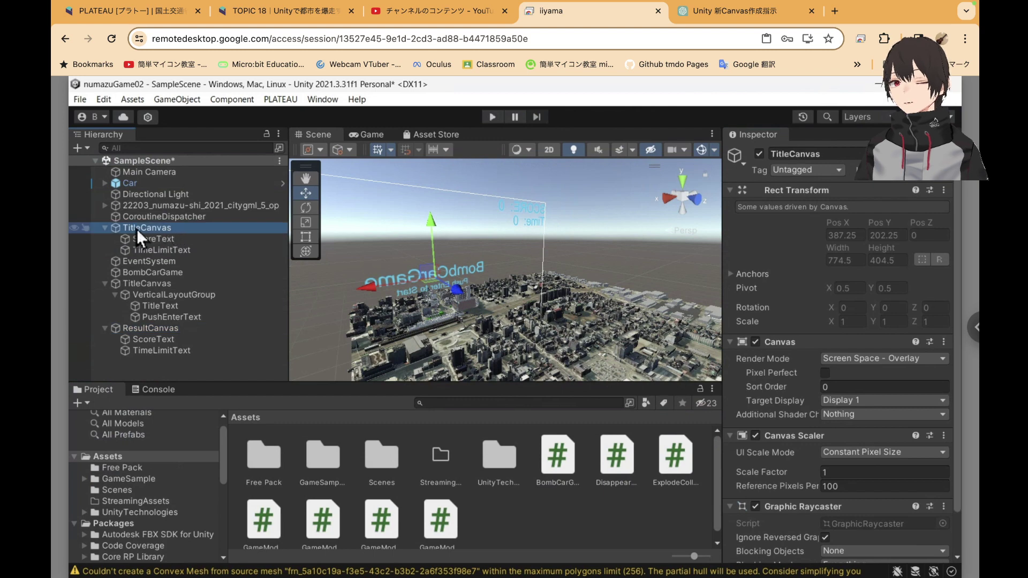
{"action": "left_click", "coordinate": [138, 229]}
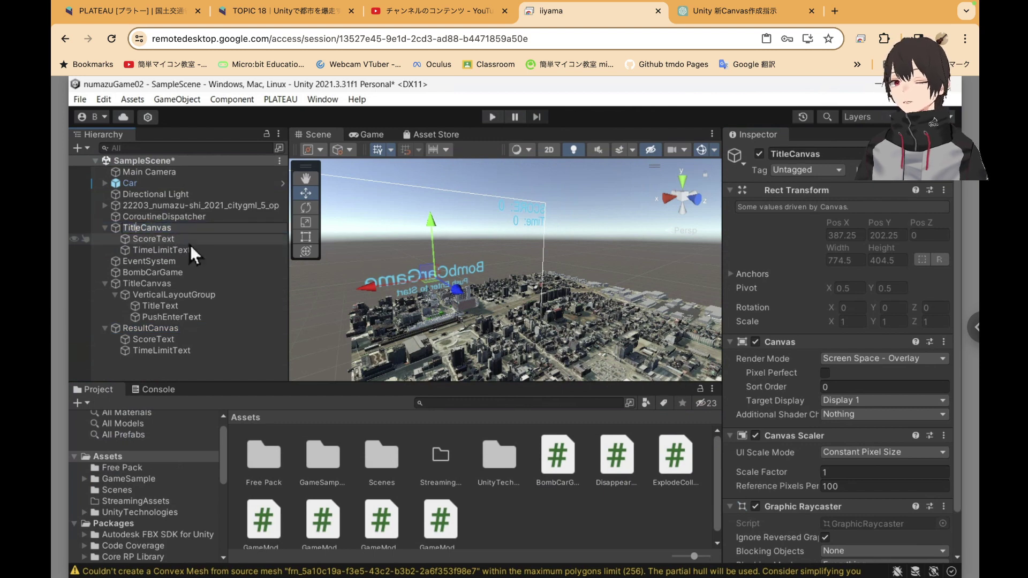
{"action": "key", "text": "BackSpace"}
{"action": "key", "text": "BackSpace"}
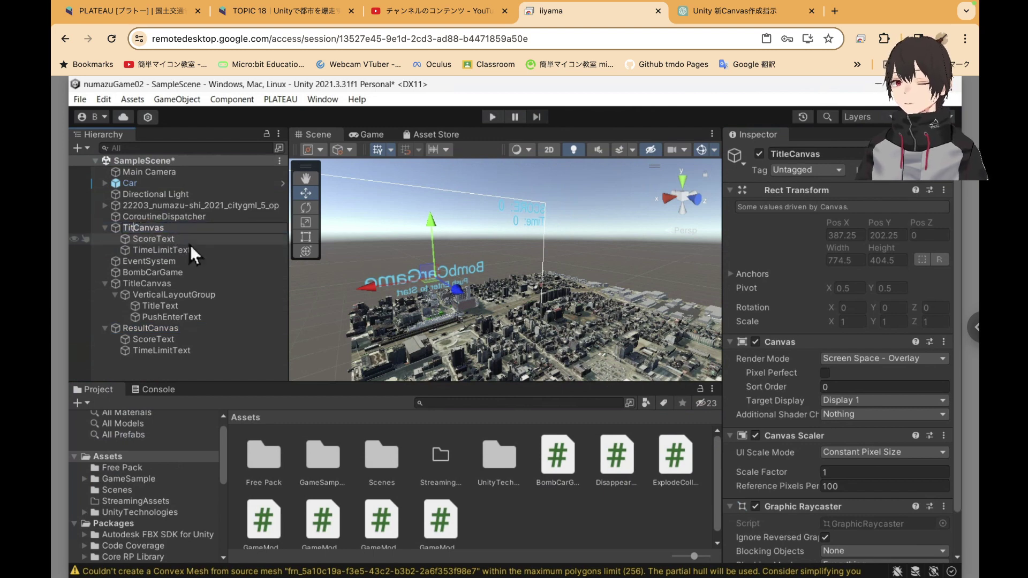
{"action": "key", "text": "BackSpace"}
{"action": "key", "text": "BackSpace"}
{"action": "key", "text": "BackSpace"}
{"action": "key", "text": "alt+g"}
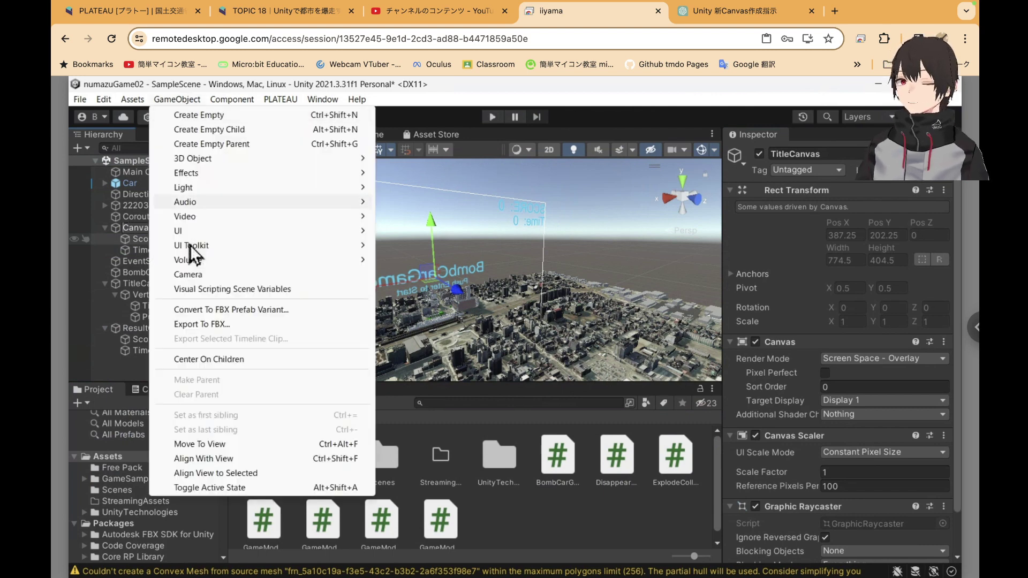
{"action": "key", "text": "a"}
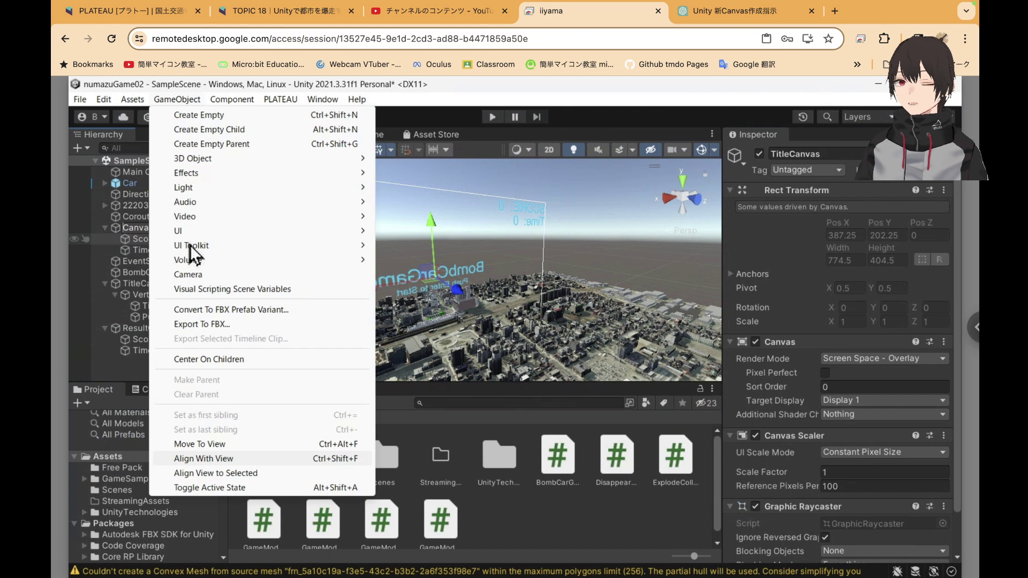
{"action": "key", "text": "Escape"}
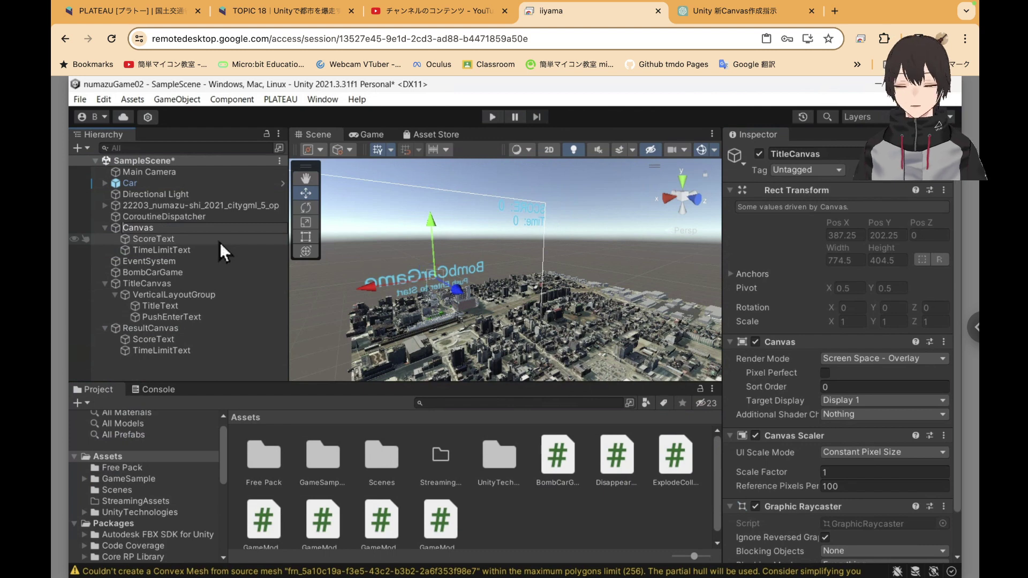
{"action": "type", "text": "G"}
{"action": "type", "text": "ame"}
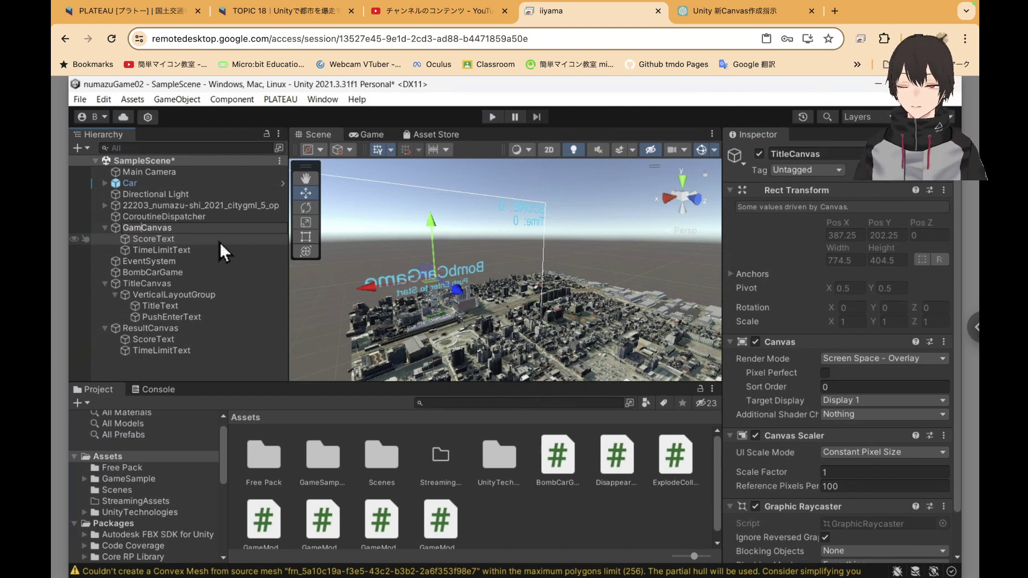
{"action": "key", "text": "Return"}
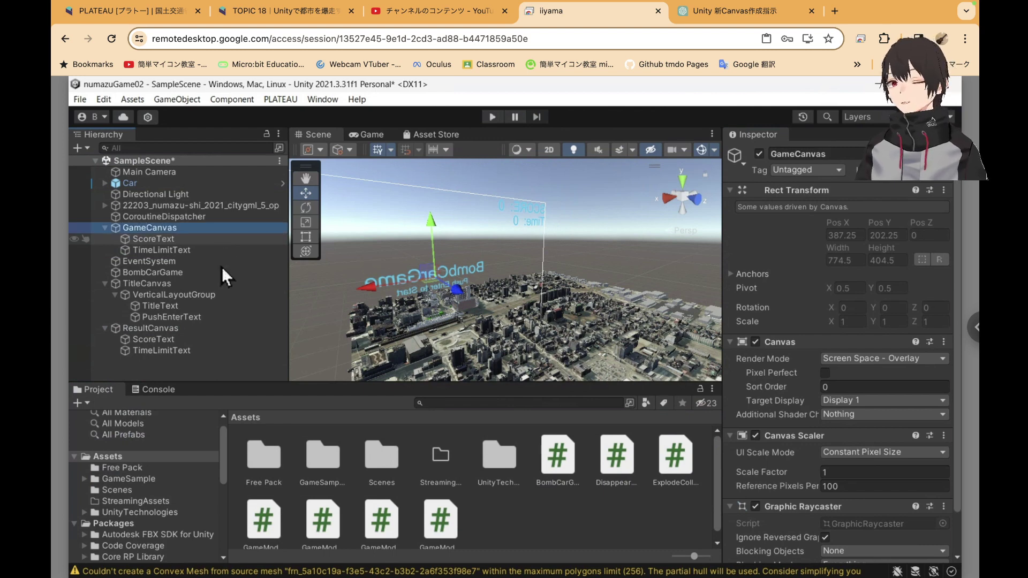
Inspect BombCarGame, TitleCanvas, its VerticalLayoutGroup and the new ResultCanvas in the Hierarchy.
{"action": "left_click", "coordinate": [219, 274]}
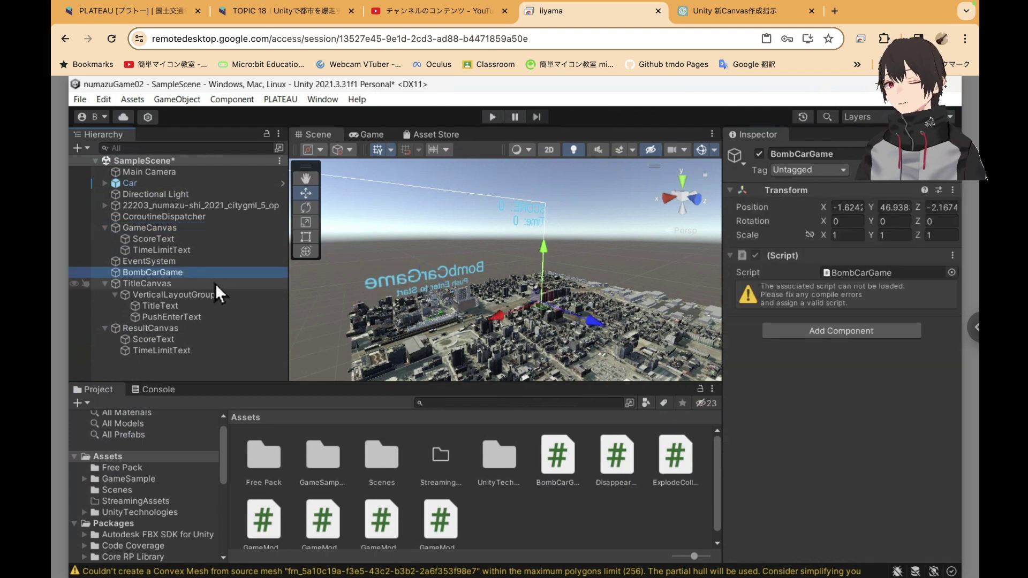
{"action": "left_click", "coordinate": [215, 284]}
{"action": "left_click", "coordinate": [203, 330]}
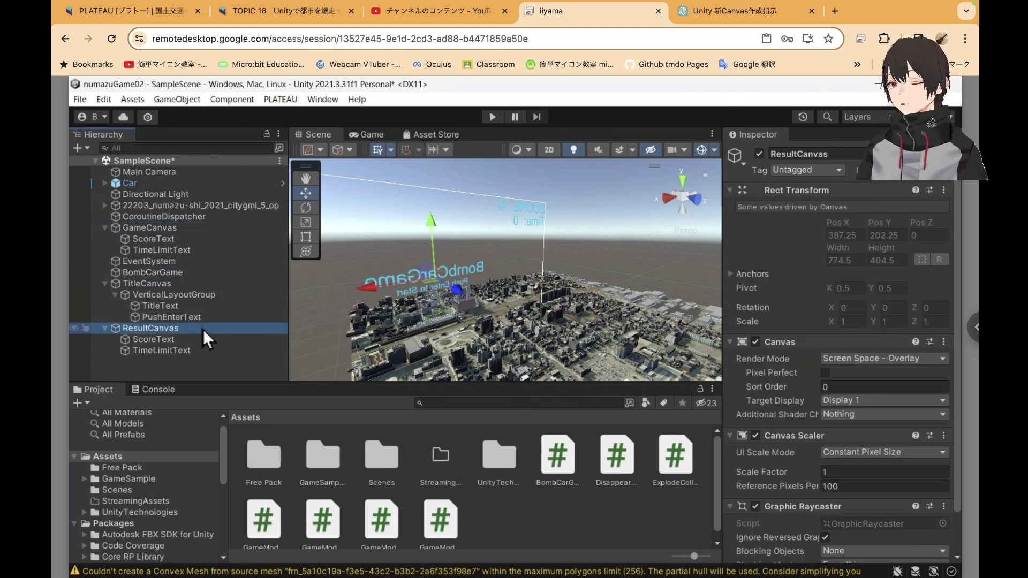
{"action": "left_click", "coordinate": [105, 328]}
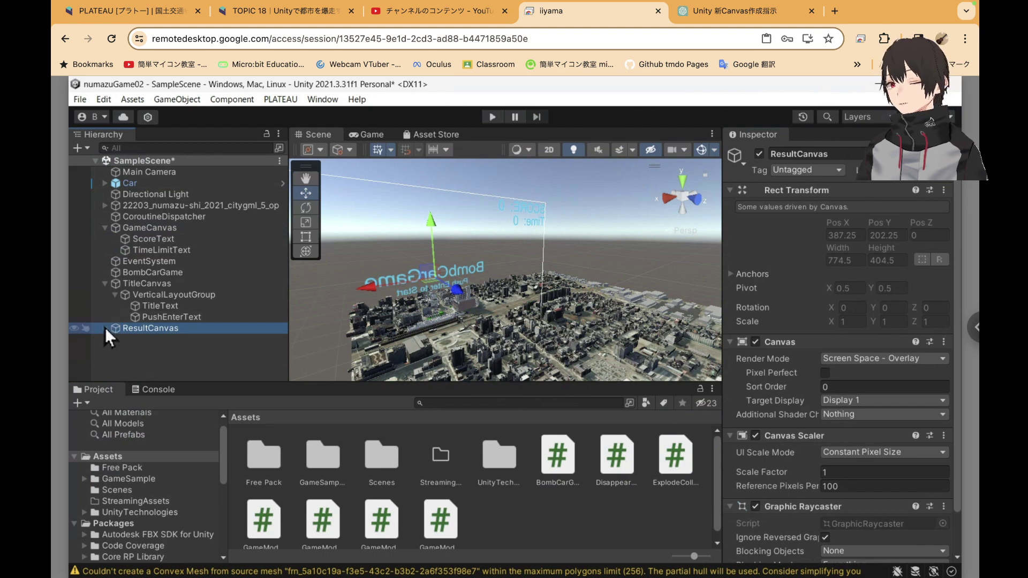
{"action": "left_click", "coordinate": [105, 327]}
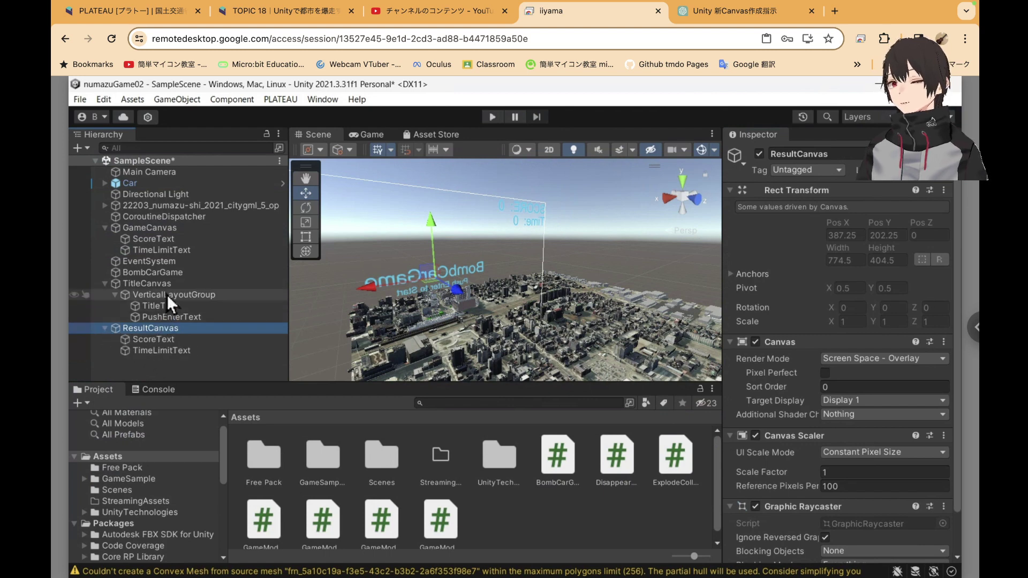
{"action": "left_click", "coordinate": [197, 296]}
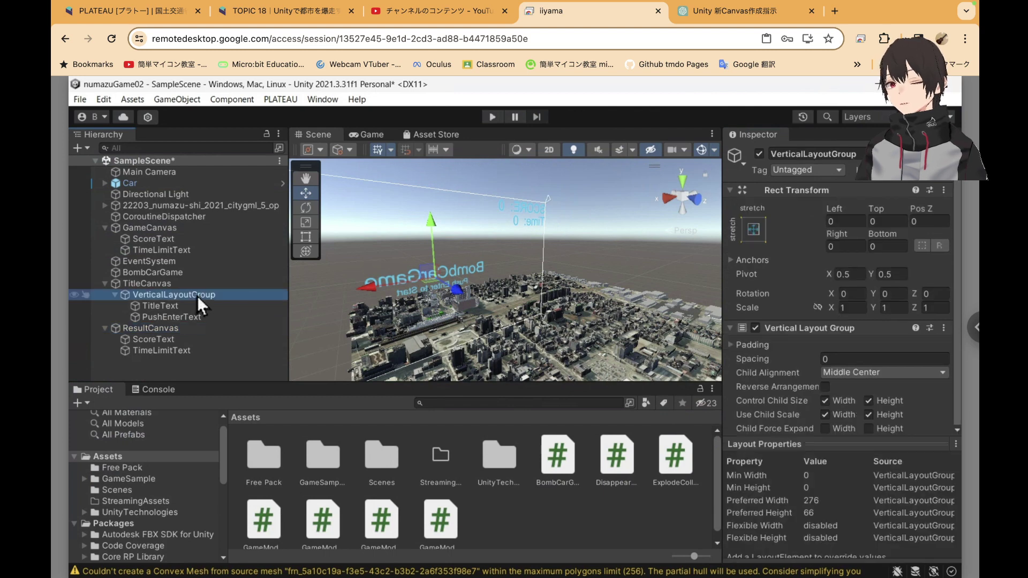
{"action": "left_click", "coordinate": [187, 331]}
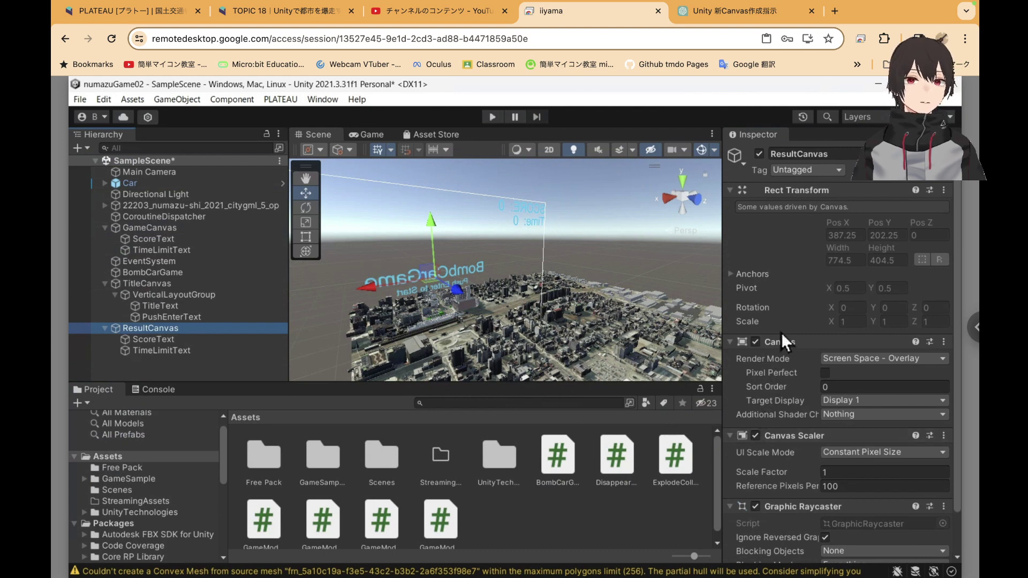
{"action": "left_click", "coordinate": [783, 244]}
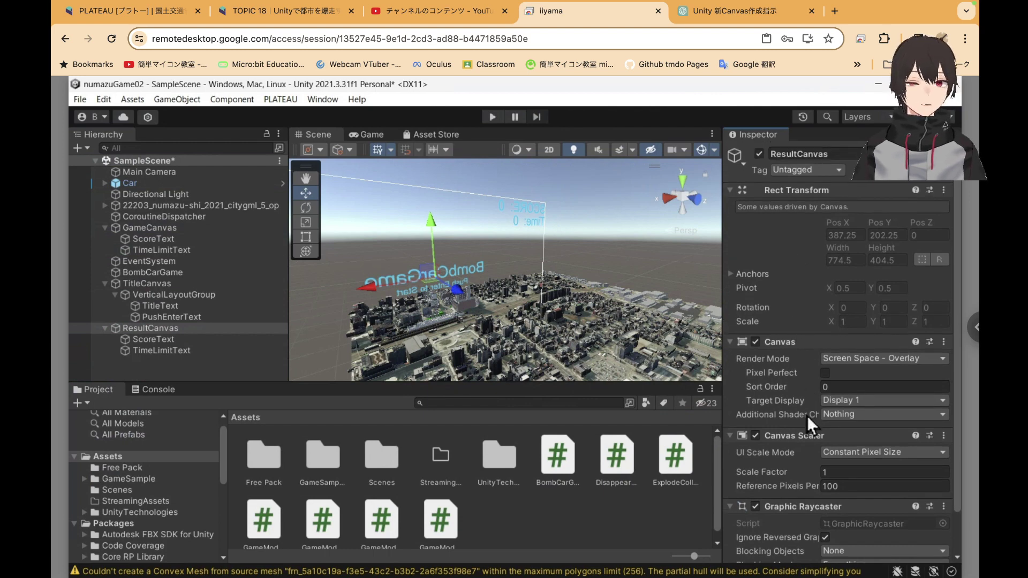
{"action": "scroll", "coordinate": [808, 417], "scroll_direction": "down", "scroll_amount": 2}
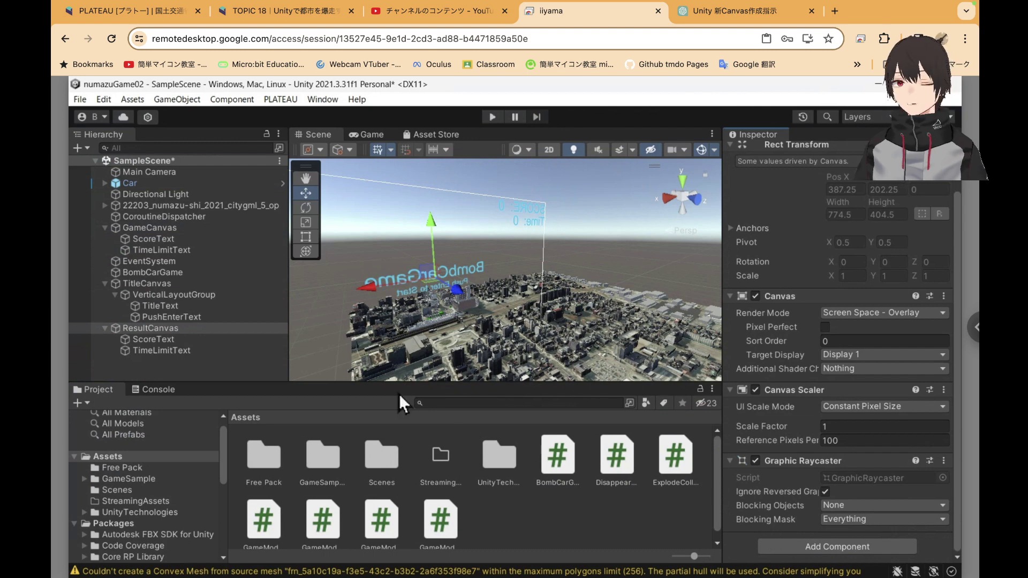
Check the names of ResultCanvas's ScoreText and TimeLimitText children.
{"action": "left_click", "coordinate": [180, 340]}
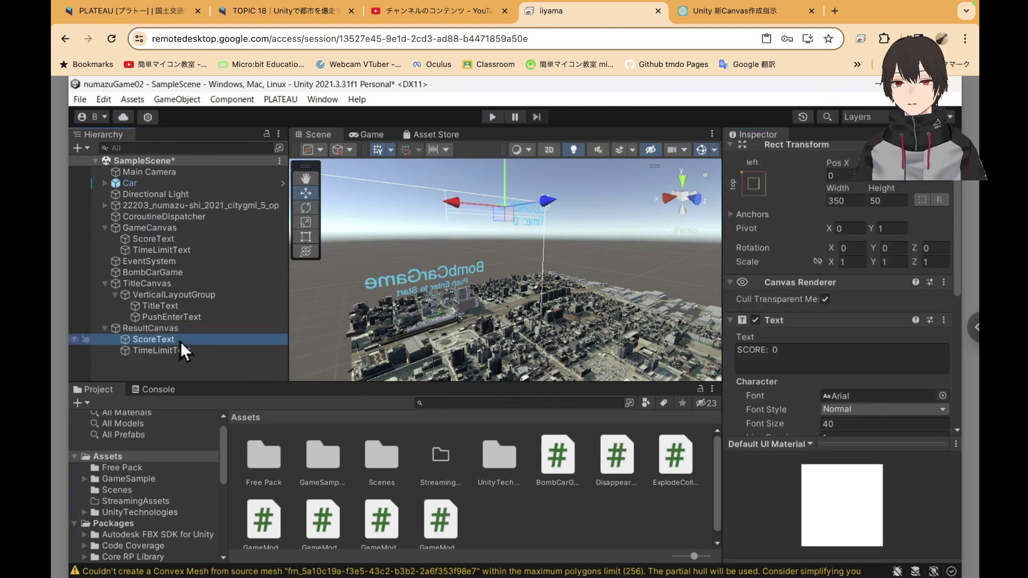
{"action": "key", "text": "F2"}
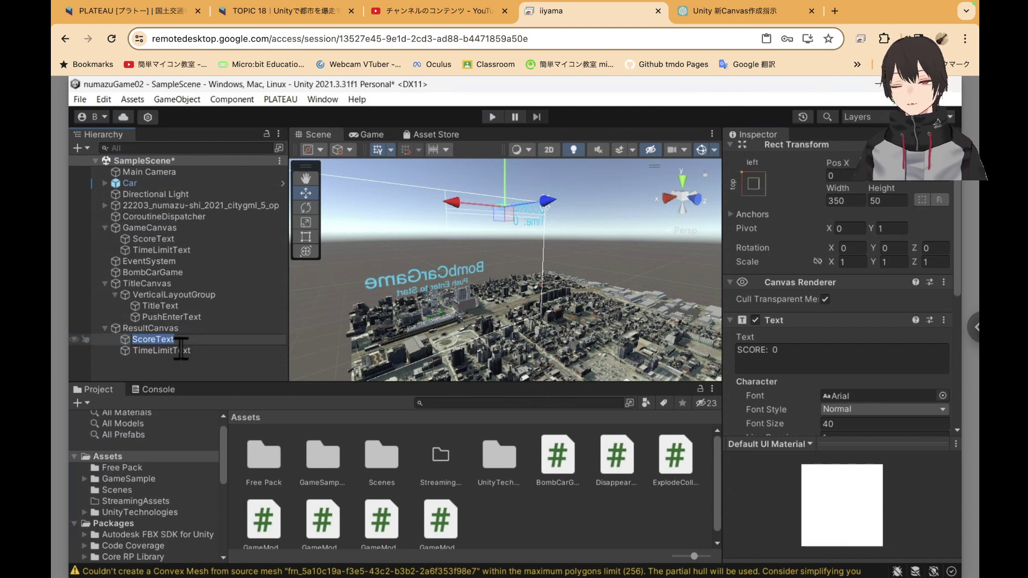
{"action": "left_click", "coordinate": [190, 352]}
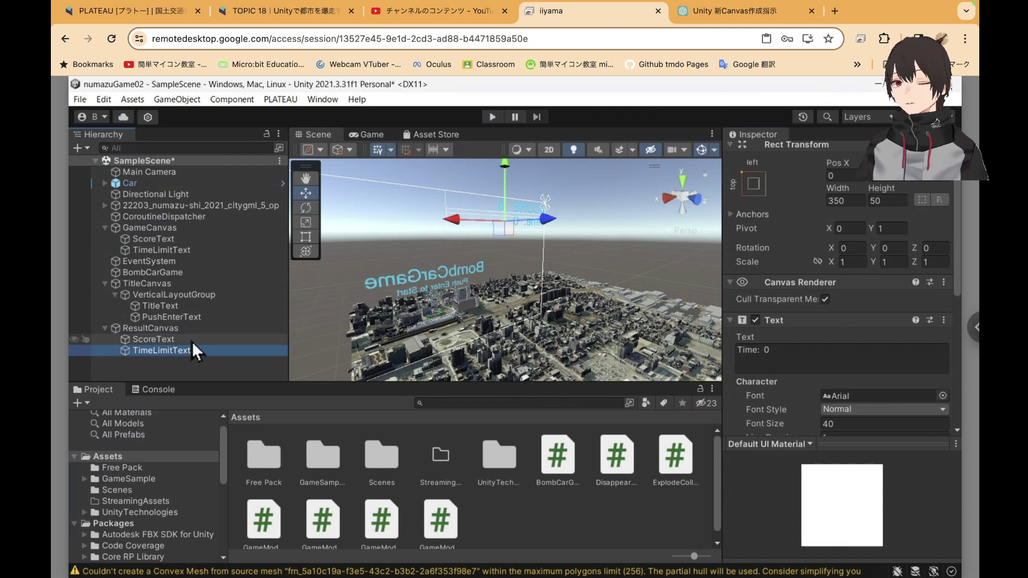
{"action": "key", "text": "Up"}
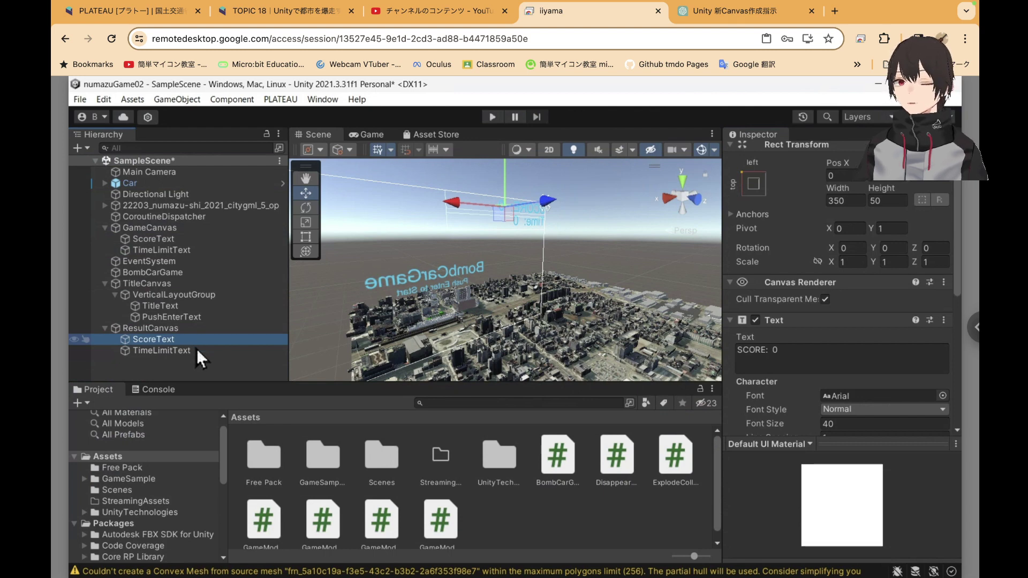
{"action": "key", "text": "F2"}
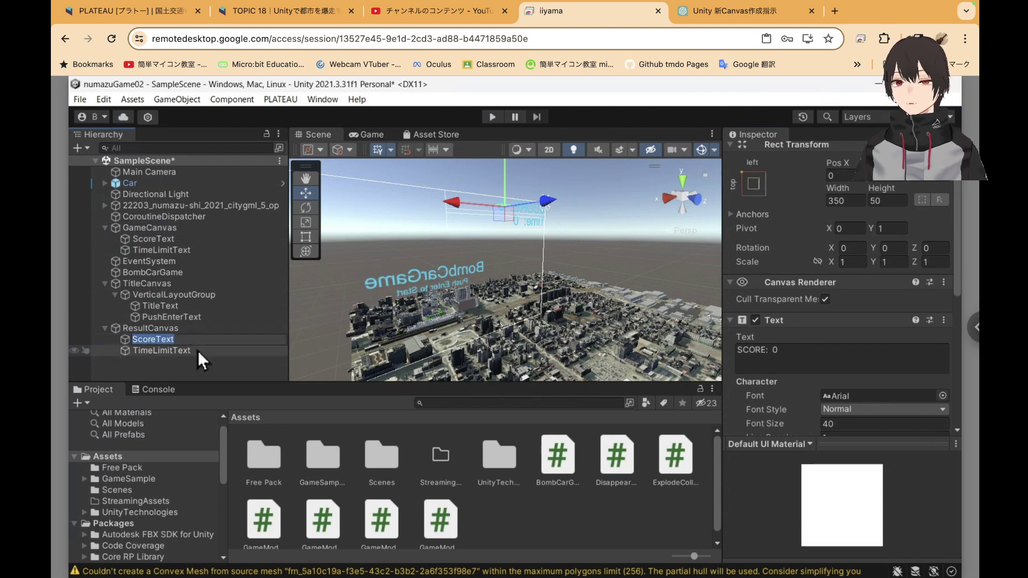
{"action": "left_click", "coordinate": [178, 332]}
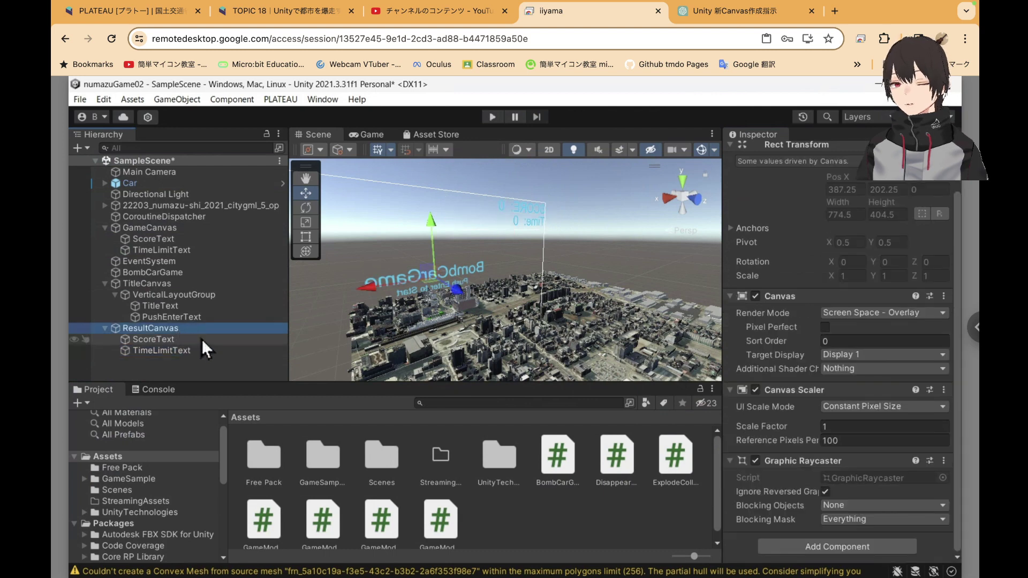
Delete the old ResultCanvas and paste a copy of TitleCanvas into the Hierarchy.
{"action": "right_click", "coordinate": [220, 338]}
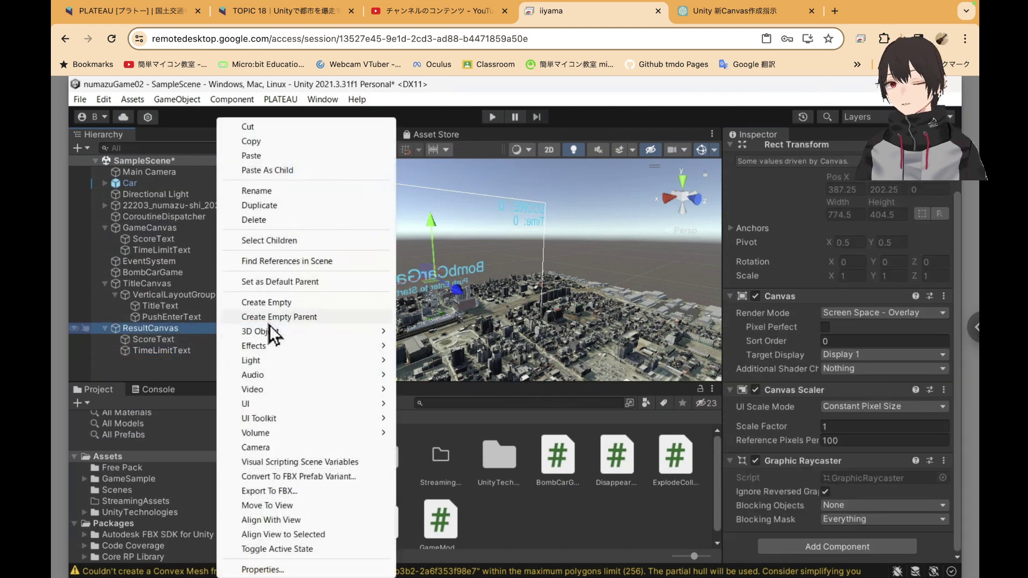
{"action": "left_click", "coordinate": [278, 220]}
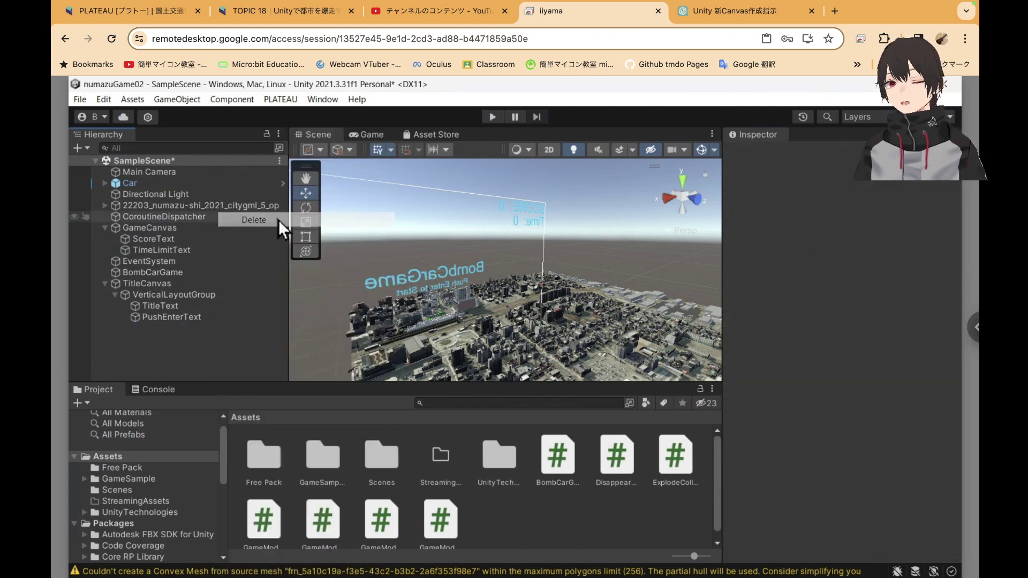
{"action": "left_click", "coordinate": [171, 284]}
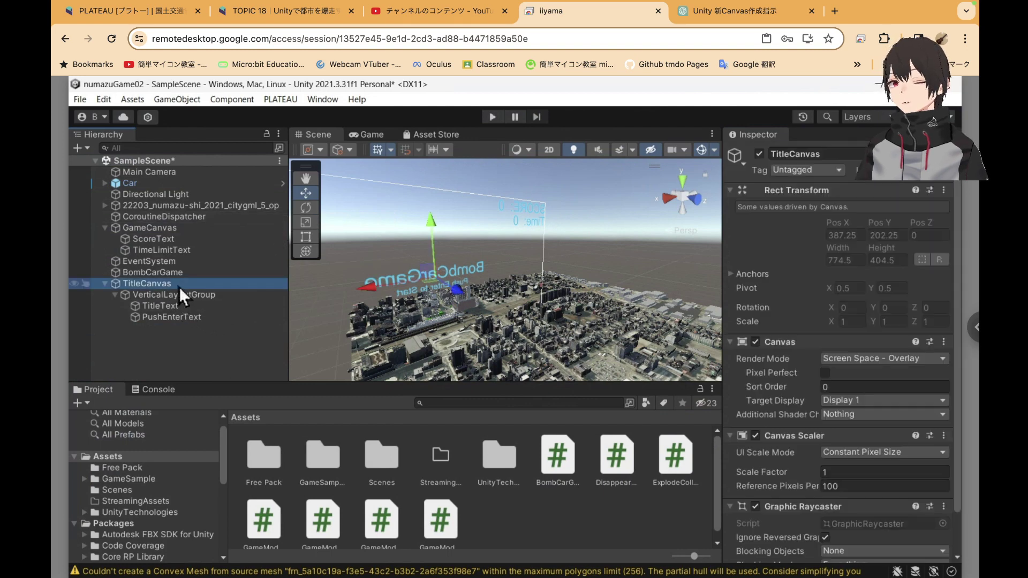
{"action": "right_click", "coordinate": [189, 284]}
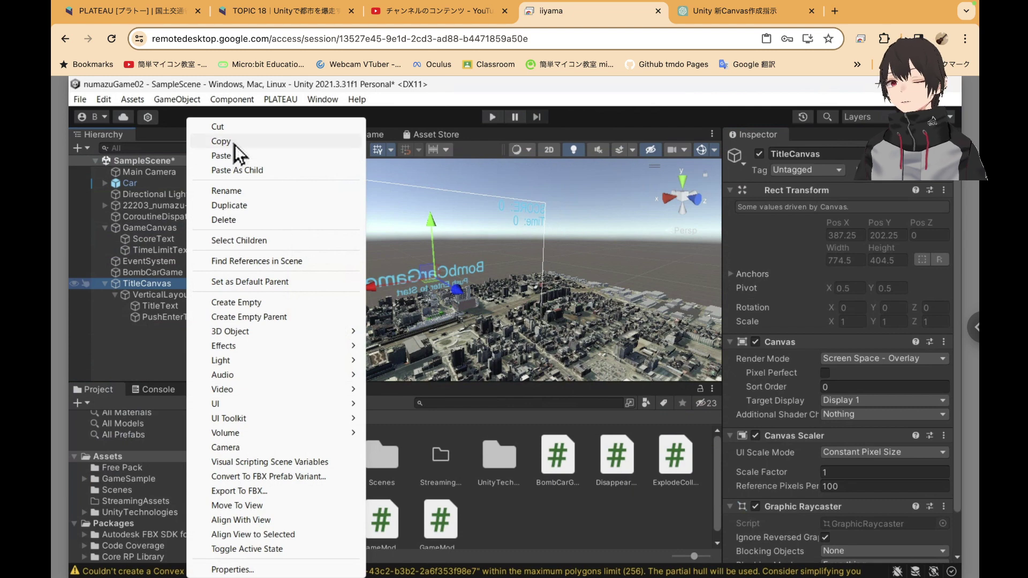
{"action": "left_click", "coordinate": [235, 144]}
{"action": "left_click", "coordinate": [193, 335]}
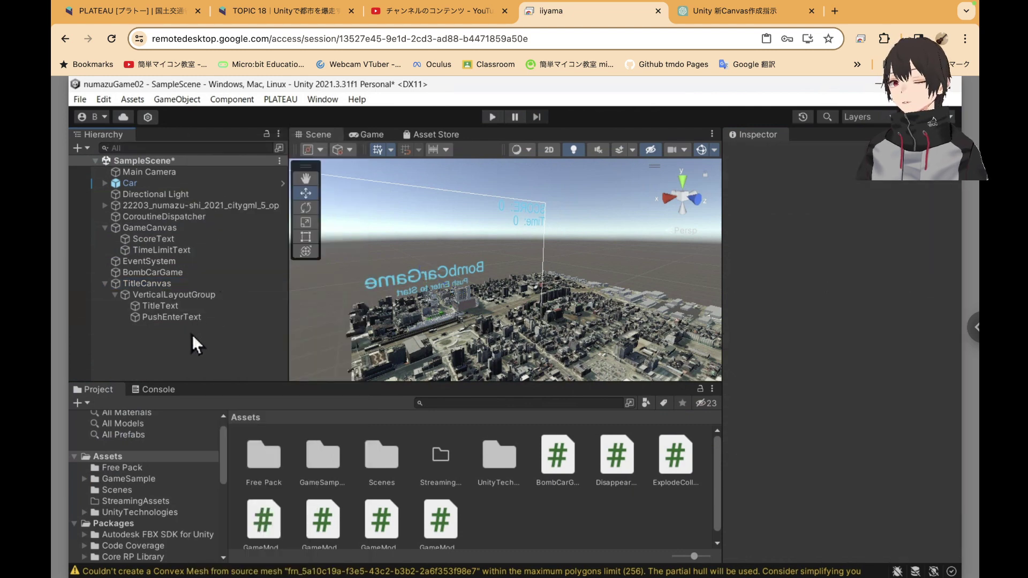
{"action": "right_click", "coordinate": [193, 334]}
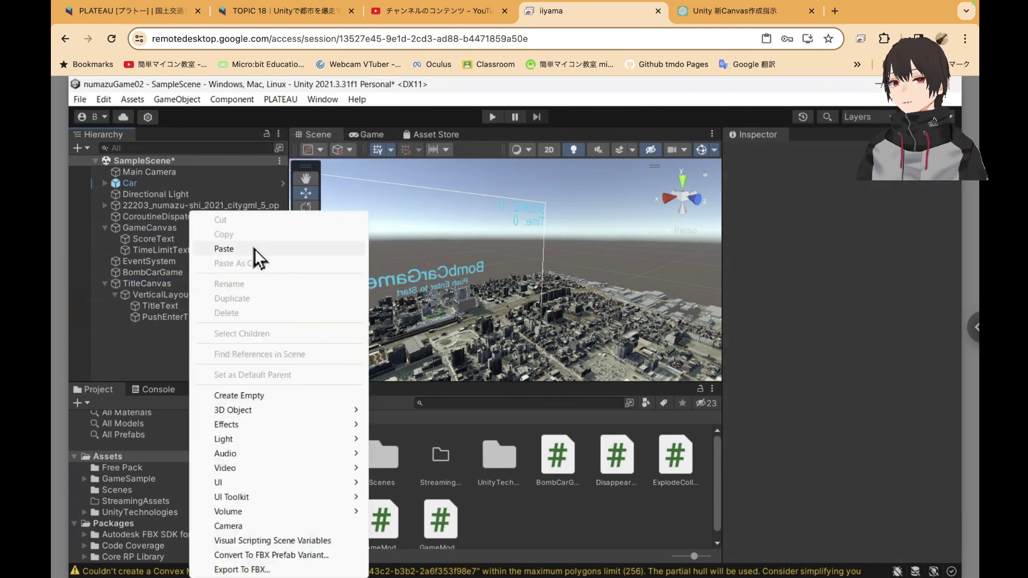
{"action": "left_click", "coordinate": [255, 249]}
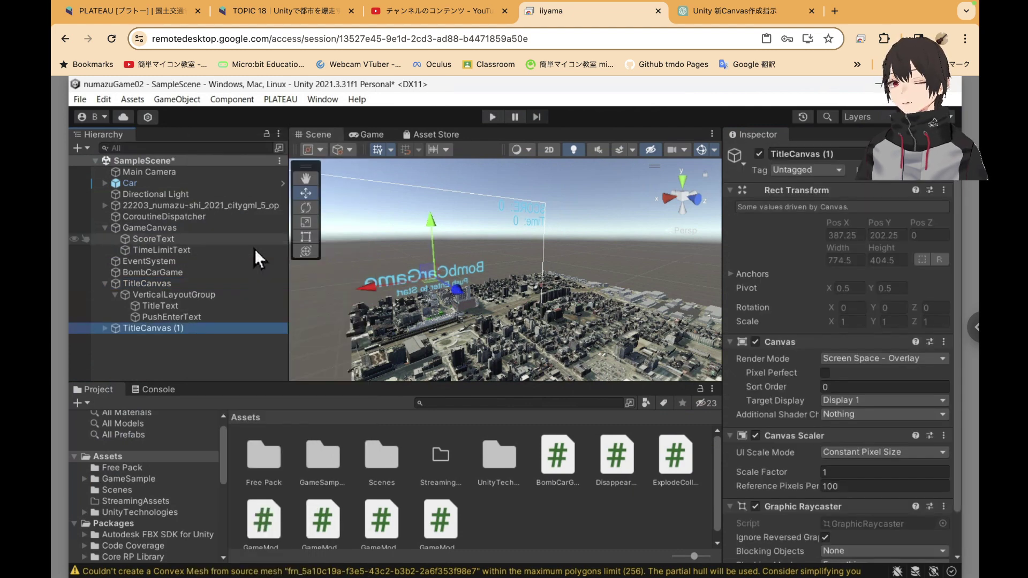
Rename the pasted TitleCanvas (1) to ResultCanvas and expand its VerticalLayoutGroup.
{"action": "left_click", "coordinate": [177, 331]}
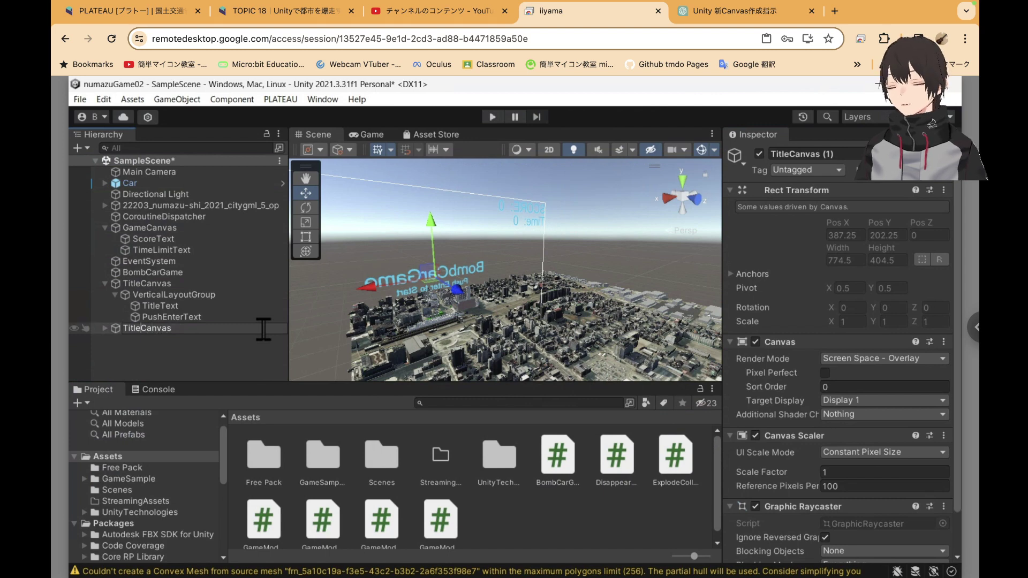
{"action": "type", "text": "R"}
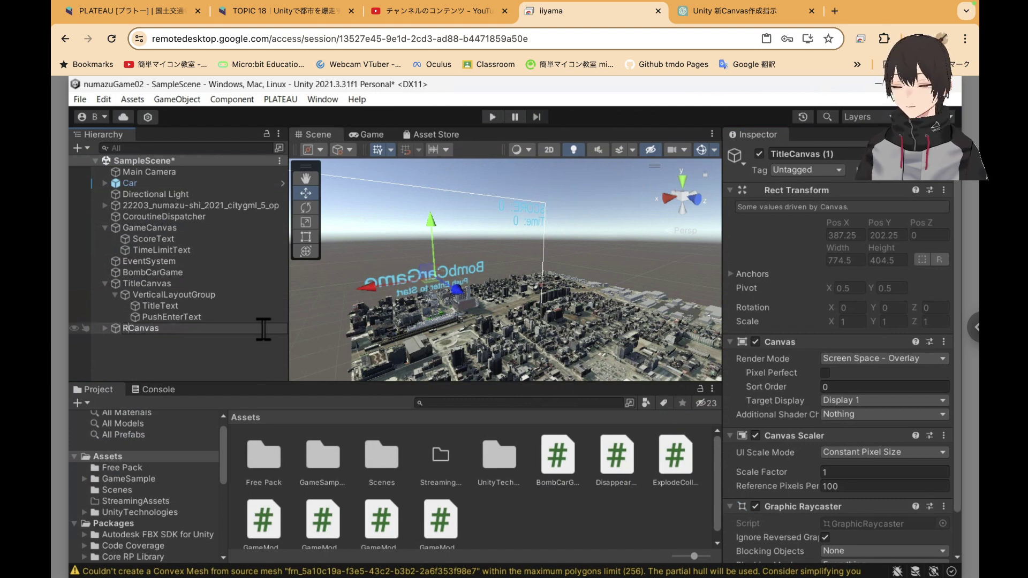
{"action": "type", "text": "esu"}
{"action": "type", "text": "l"}
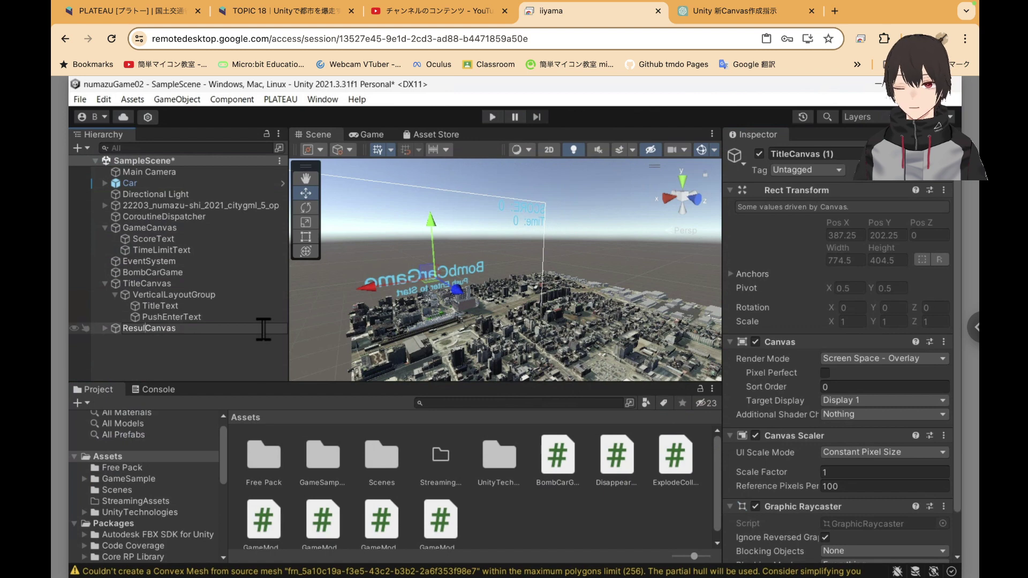
{"action": "type", "text": "t"}
{"action": "key", "text": "Return"}
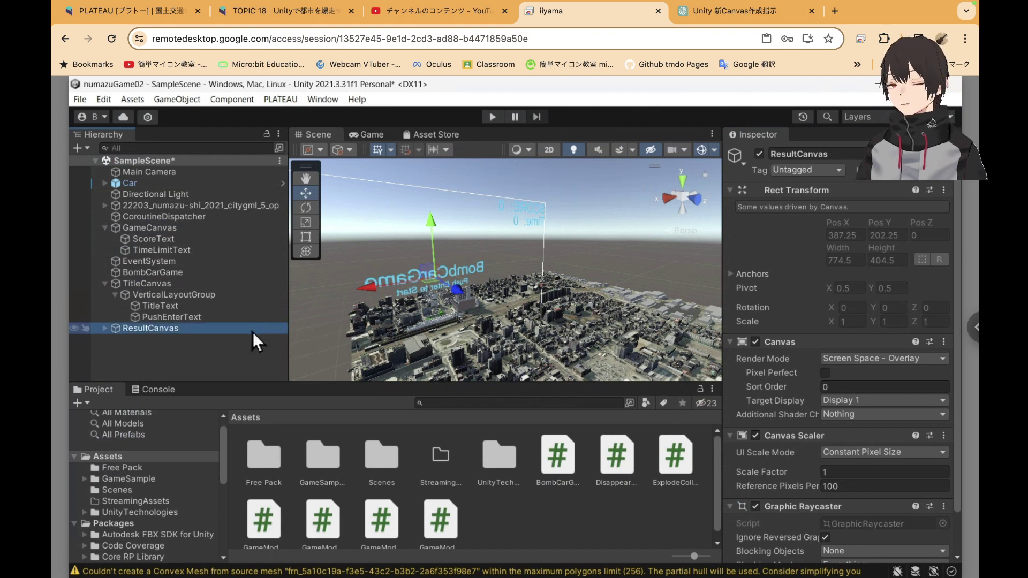
{"action": "left_click", "coordinate": [105, 330]}
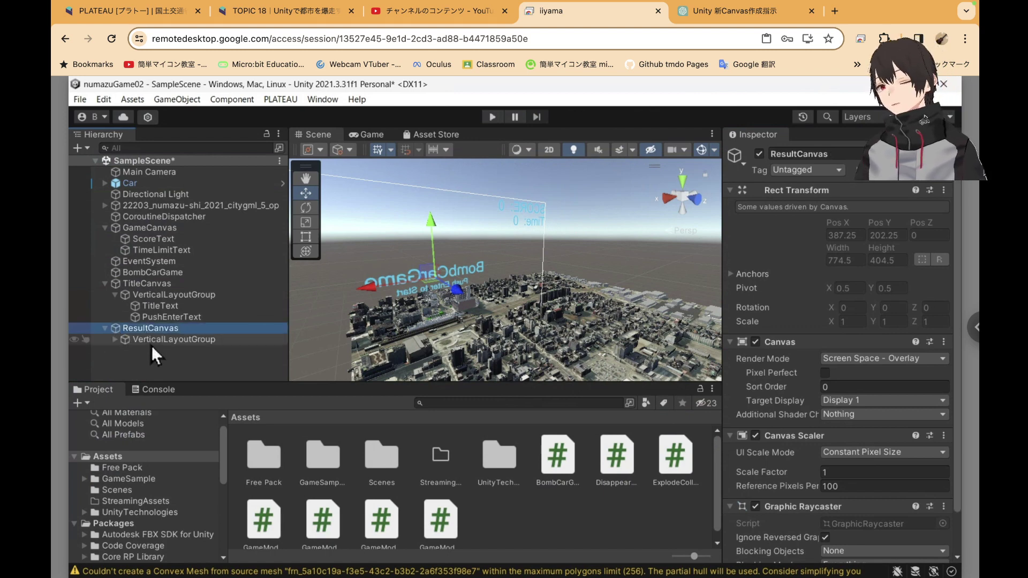
{"action": "left_click", "coordinate": [115, 340]}
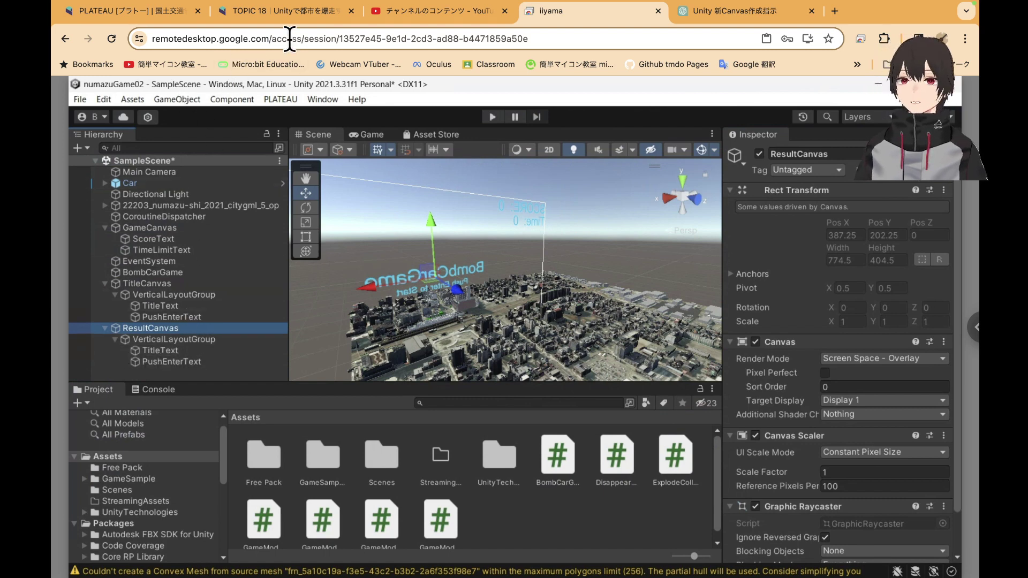
Read the tutorial's Legacy Text paragraph and ResultCanvas figure, then return to the Unity tab.
{"action": "left_click", "coordinate": [299, 12]}
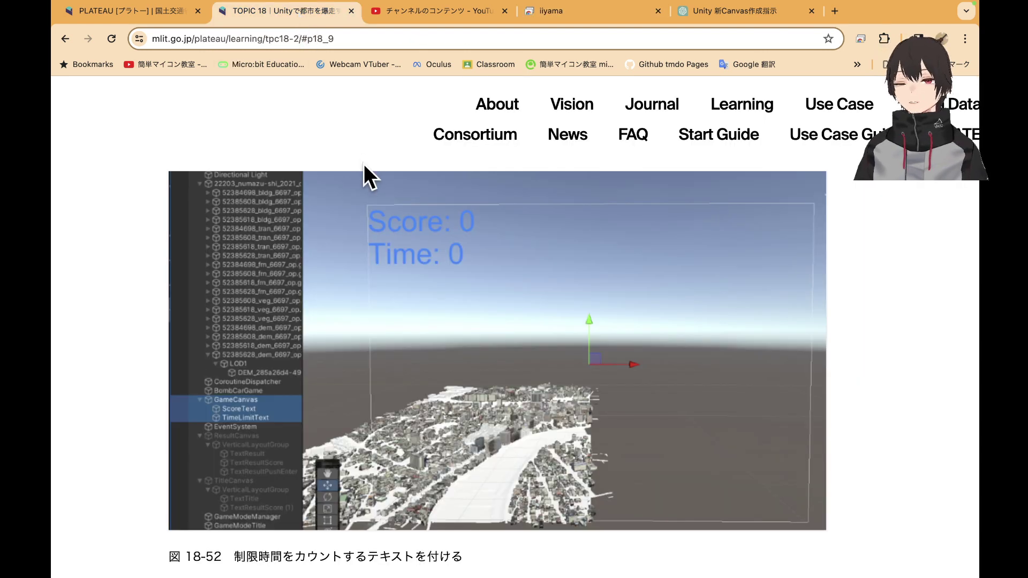
{"action": "scroll", "coordinate": [390, 215], "scroll_direction": "down", "scroll_amount": 10}
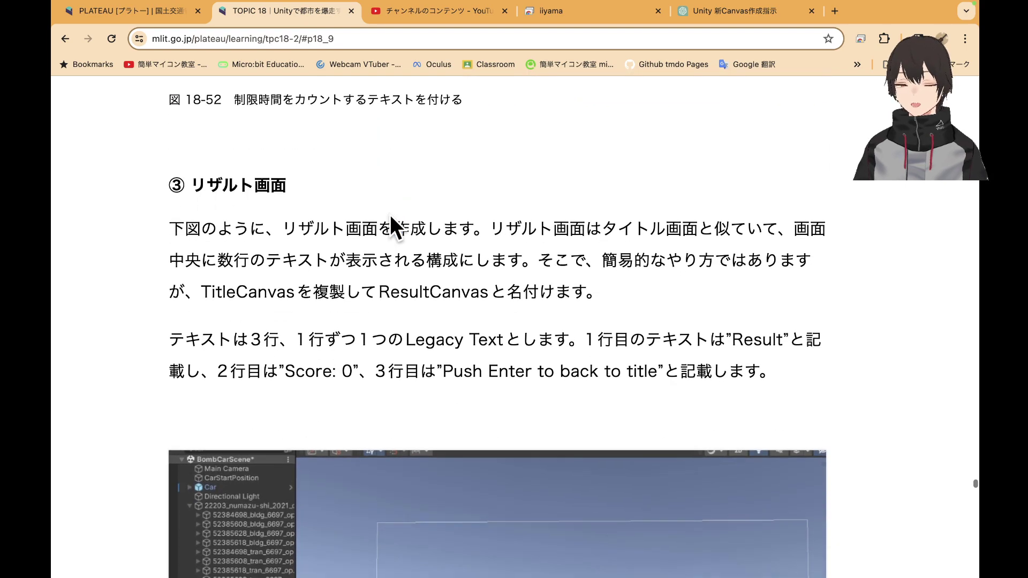
{"action": "scroll", "coordinate": [389, 215], "scroll_direction": "down", "scroll_amount": 6}
{"action": "scroll", "coordinate": [407, 218], "scroll_direction": "down", "scroll_amount": 1}
{"action": "scroll", "coordinate": [419, 219], "scroll_direction": "up", "scroll_amount": 2}
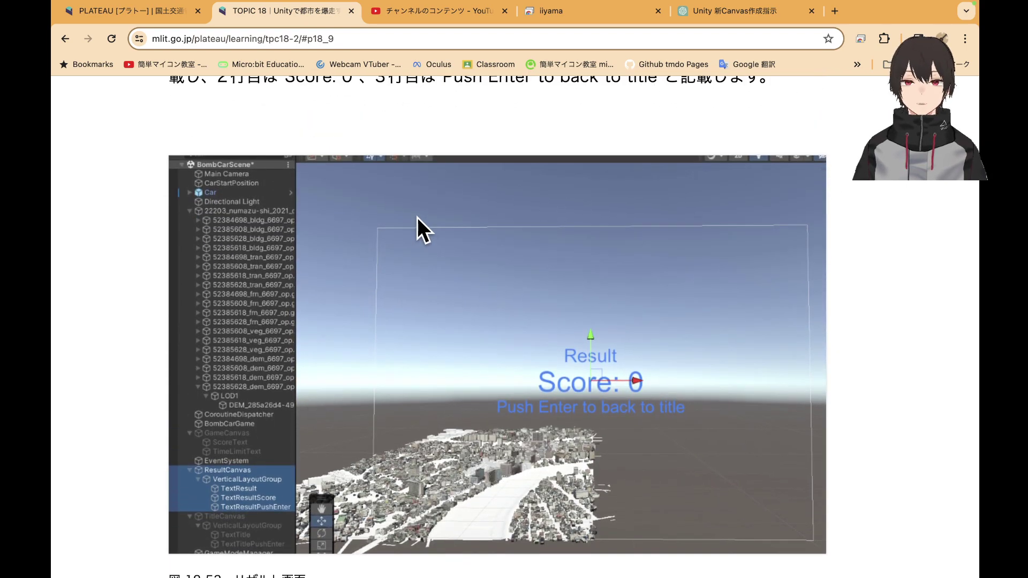
{"action": "scroll", "coordinate": [472, 240], "scroll_direction": "up", "scroll_amount": 2}
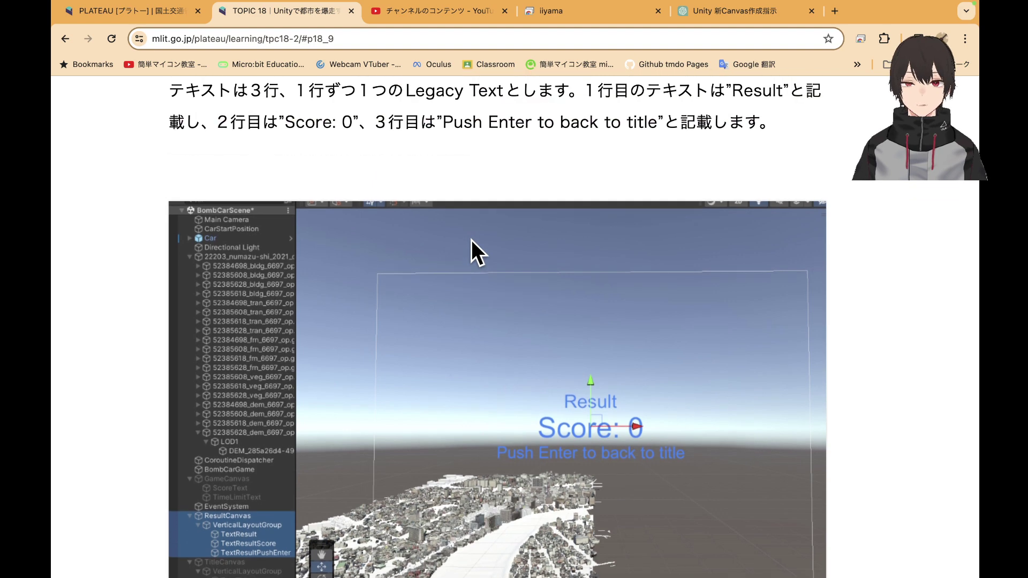
{"action": "scroll", "coordinate": [472, 241], "scroll_direction": "down", "scroll_amount": 2}
{"action": "scroll", "coordinate": [472, 240], "scroll_direction": "up", "scroll_amount": 3}
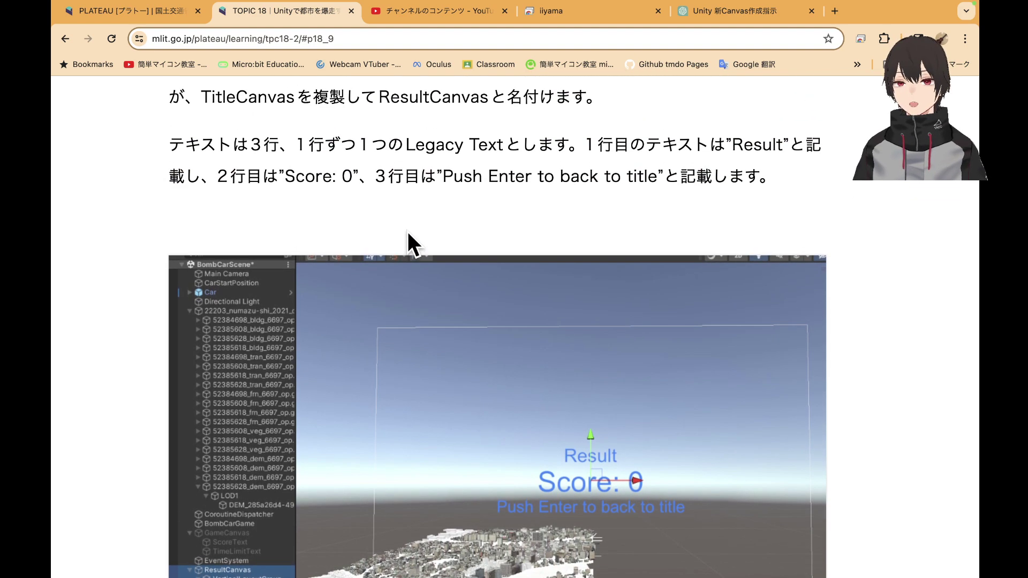
{"action": "scroll", "coordinate": [408, 231], "scroll_direction": "up", "scroll_amount": 2}
{"action": "scroll", "coordinate": [410, 231], "scroll_direction": "up", "scroll_amount": 2}
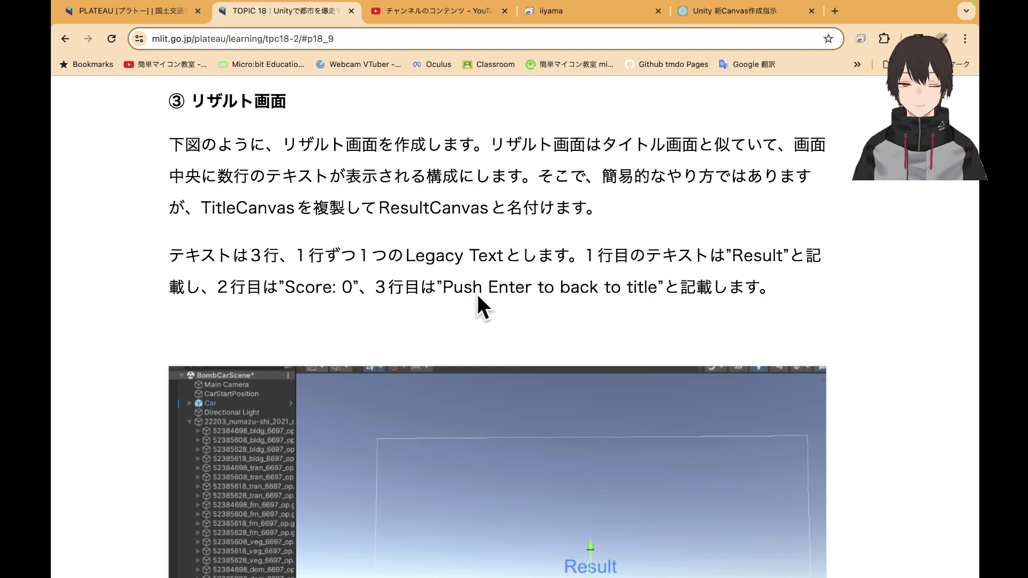
{"action": "scroll", "coordinate": [576, 304], "scroll_direction": "down", "scroll_amount": 2}
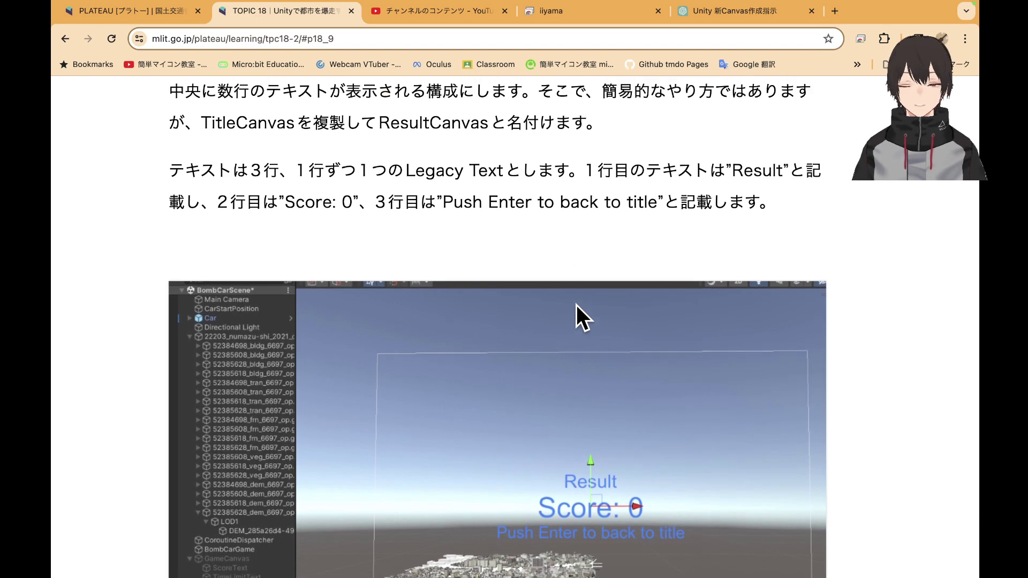
{"action": "scroll", "coordinate": [571, 304], "scroll_direction": "down", "scroll_amount": 2}
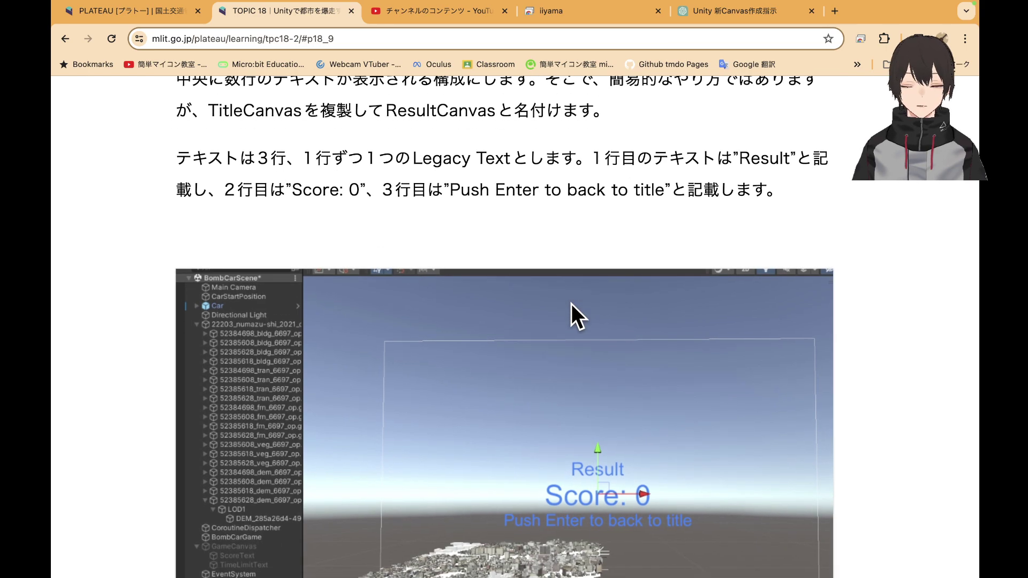
{"action": "scroll", "coordinate": [556, 359], "scroll_direction": "down", "scroll_amount": 2}
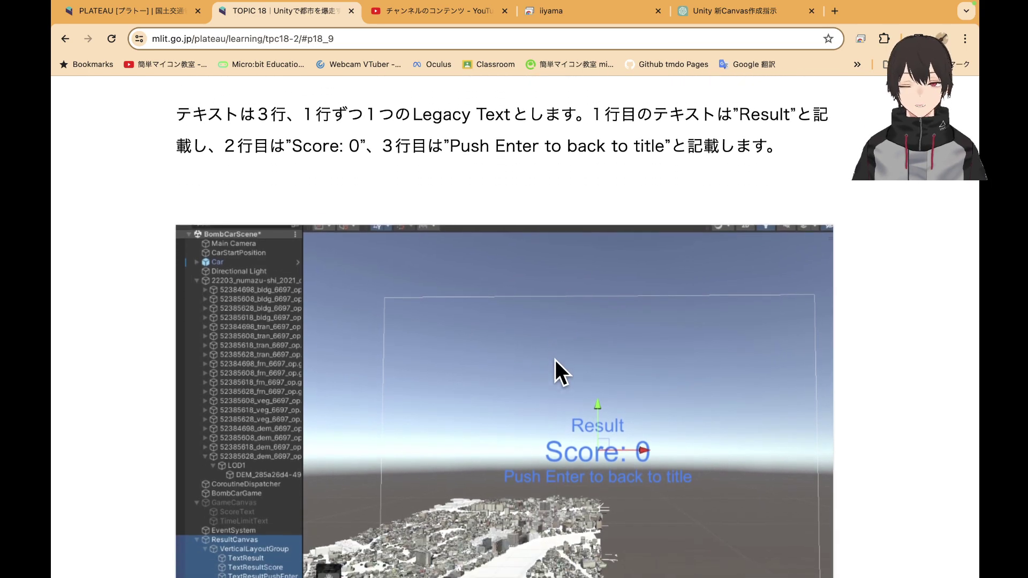
{"action": "scroll", "coordinate": [428, 405], "scroll_direction": "up", "scroll_amount": 2}
{"action": "scroll", "coordinate": [430, 402], "scroll_direction": "up", "scroll_amount": 10}
{"action": "scroll", "coordinate": [430, 402], "scroll_direction": "up", "scroll_amount": 5}
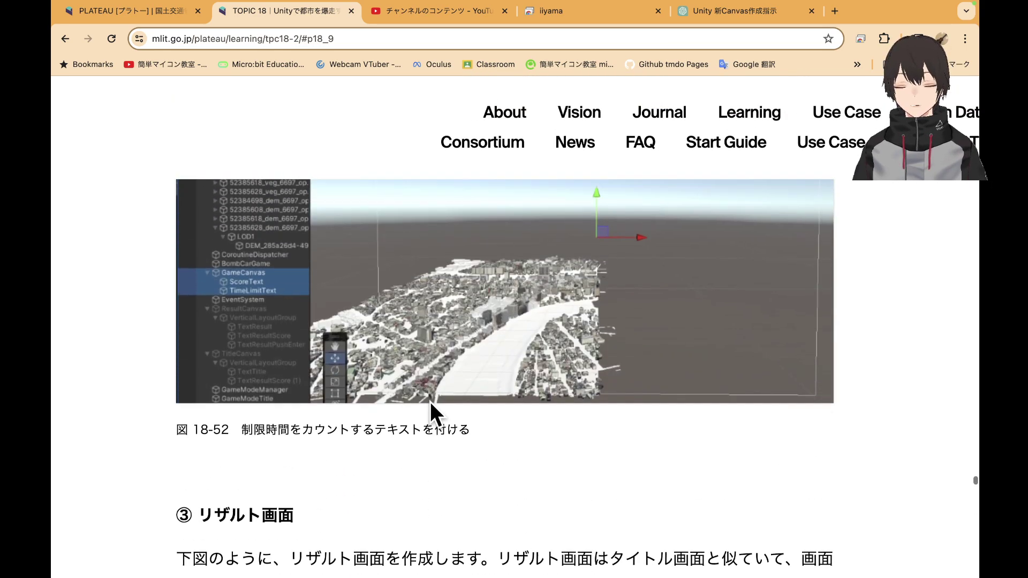
{"action": "scroll", "coordinate": [430, 402], "scroll_direction": "up", "scroll_amount": 4}
{"action": "scroll", "coordinate": [431, 401], "scroll_direction": "down", "scroll_amount": 1}
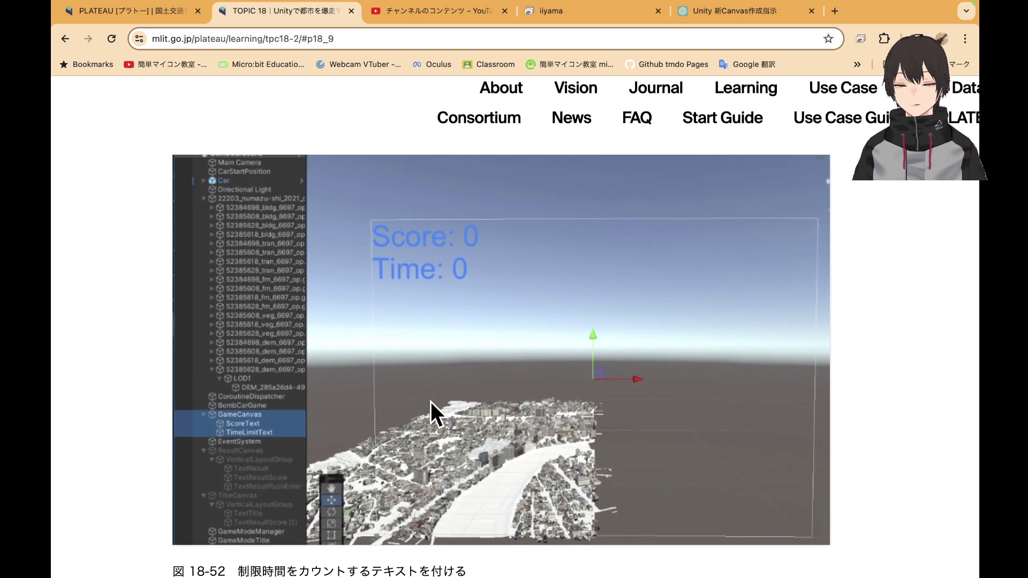
{"action": "scroll", "coordinate": [431, 402], "scroll_direction": "down", "scroll_amount": 10}
{"action": "scroll", "coordinate": [430, 402], "scroll_direction": "down", "scroll_amount": 7}
{"action": "scroll", "coordinate": [431, 402], "scroll_direction": "down", "scroll_amount": 3}
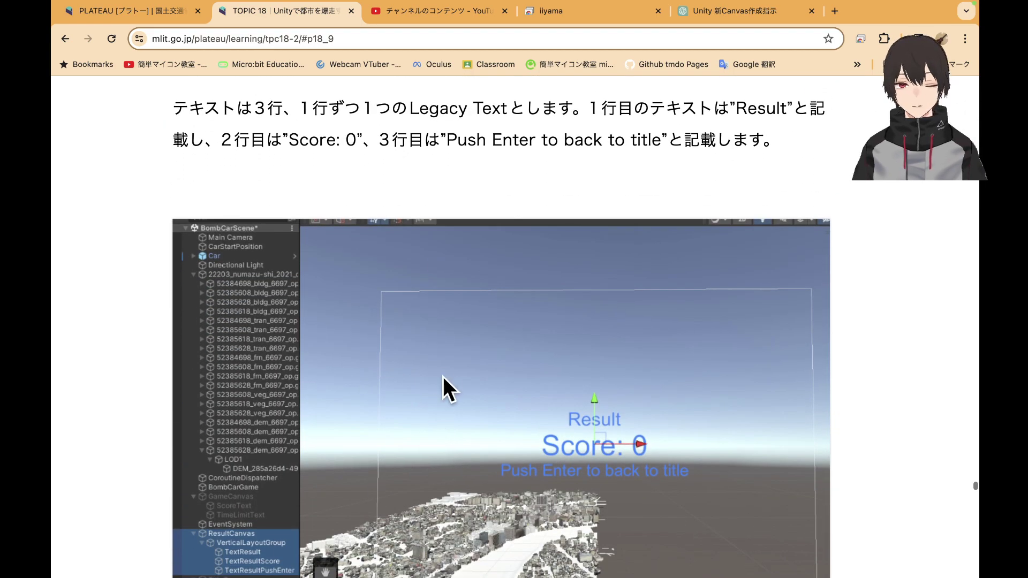
{"action": "left_click", "coordinate": [562, 15]}
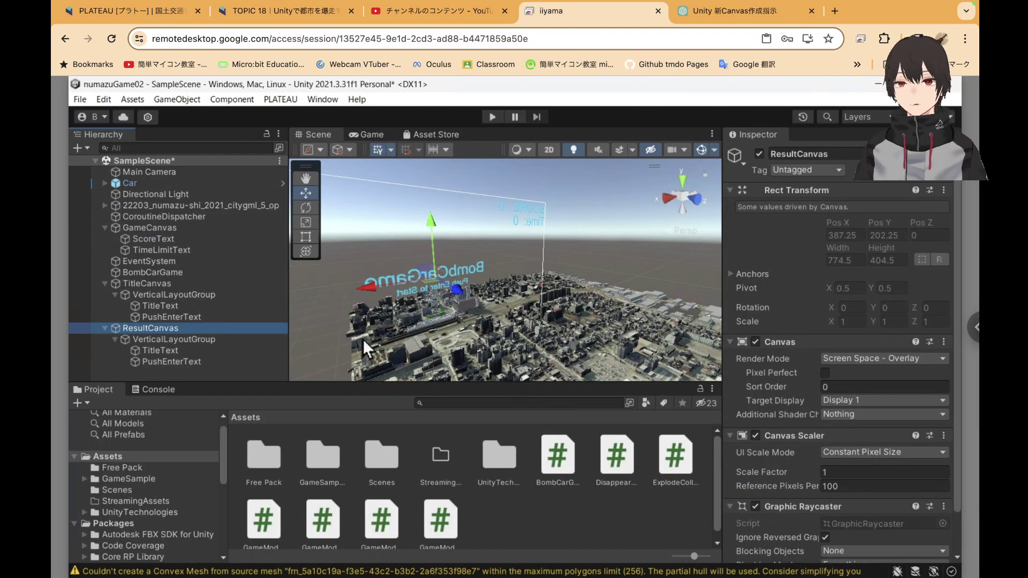
Change ResultCanvas's TitleText to 'Result' and PushEnterText to 'SCORE: 0'.
{"action": "left_click", "coordinate": [191, 354]}
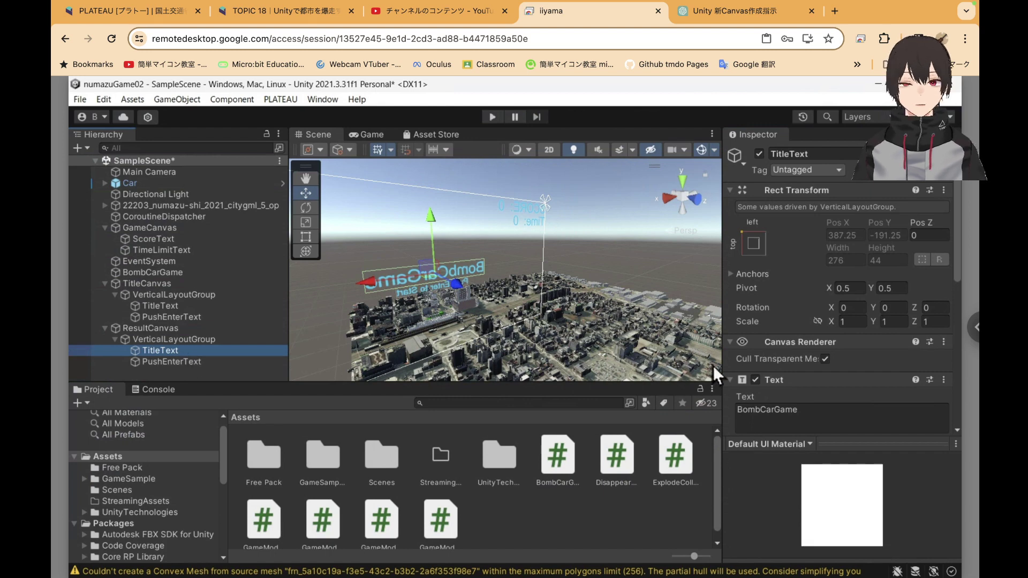
{"action": "double_click", "coordinate": [816, 415]}
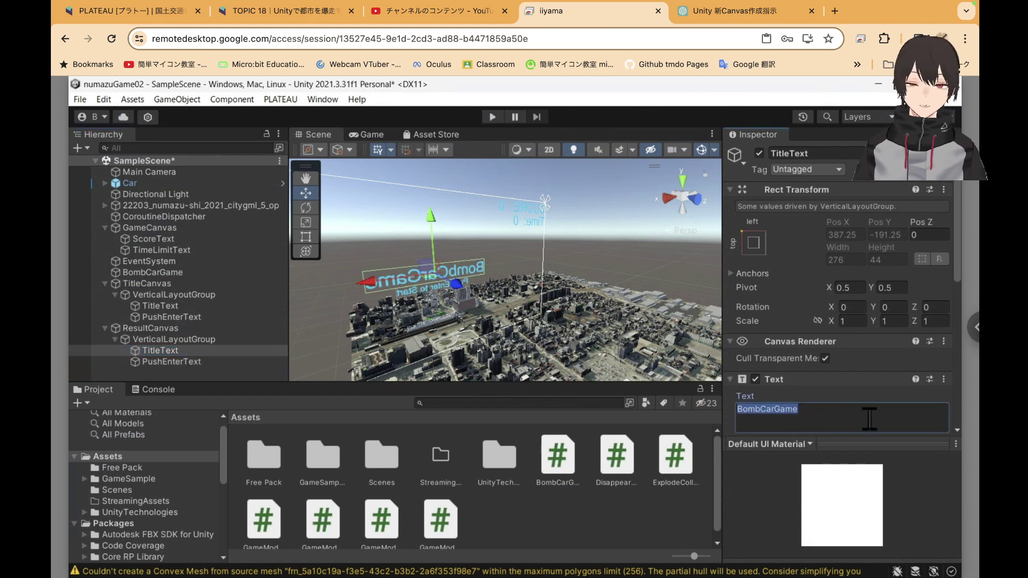
{"action": "type", "text": "Re"}
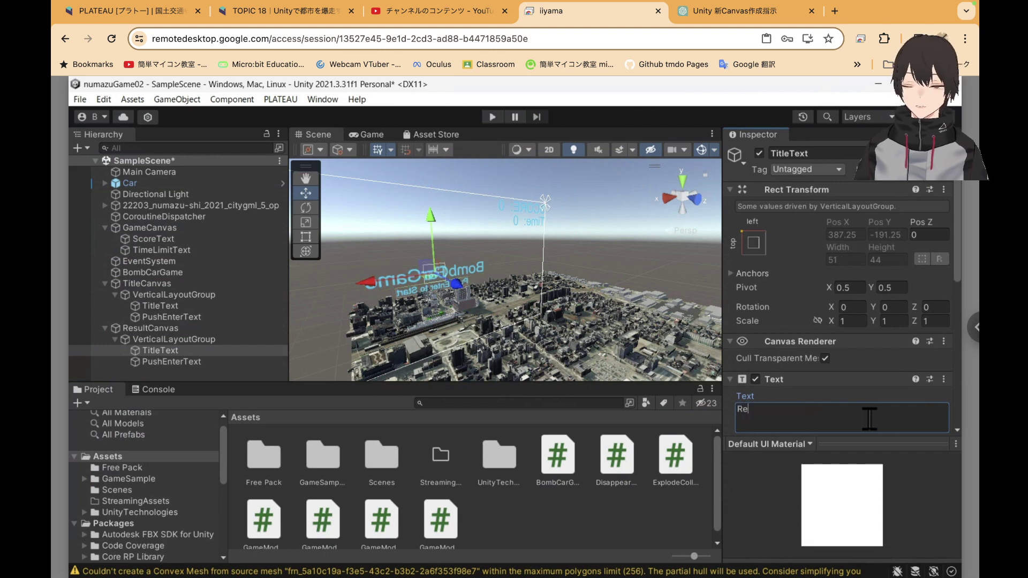
{"action": "type", "text": "sult"}
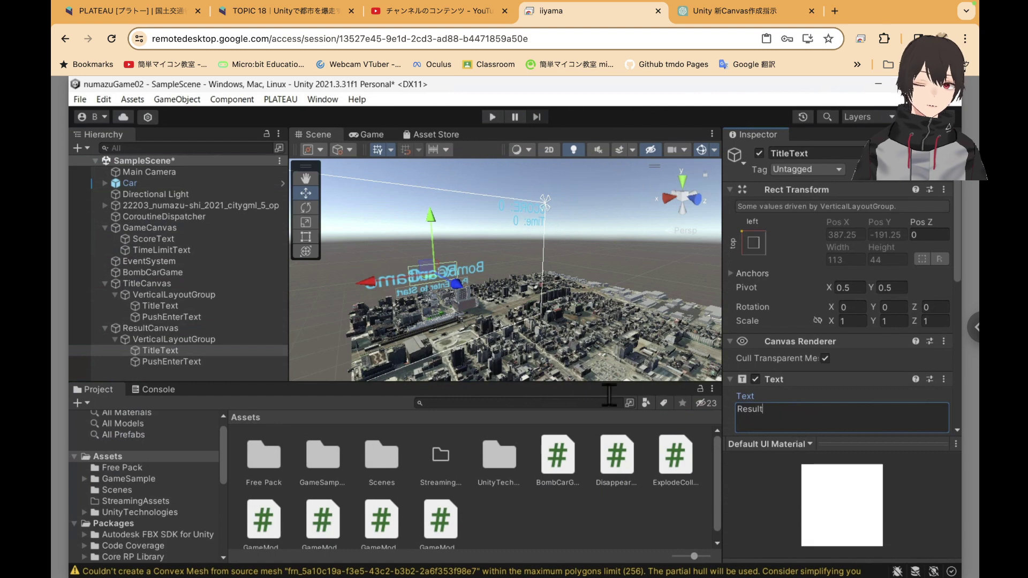
{"action": "left_click", "coordinate": [226, 350]}
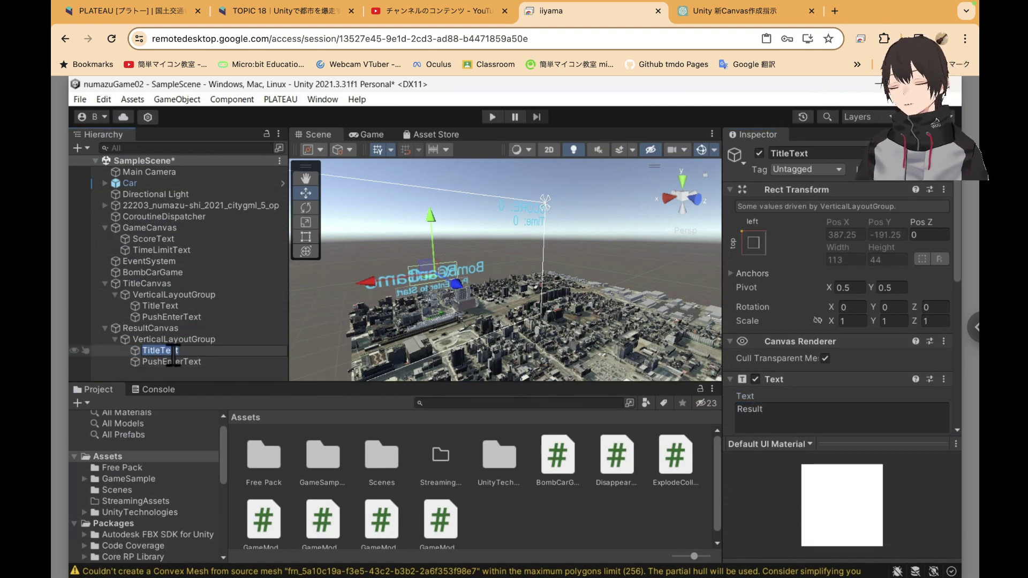
{"action": "left_click", "coordinate": [203, 362]}
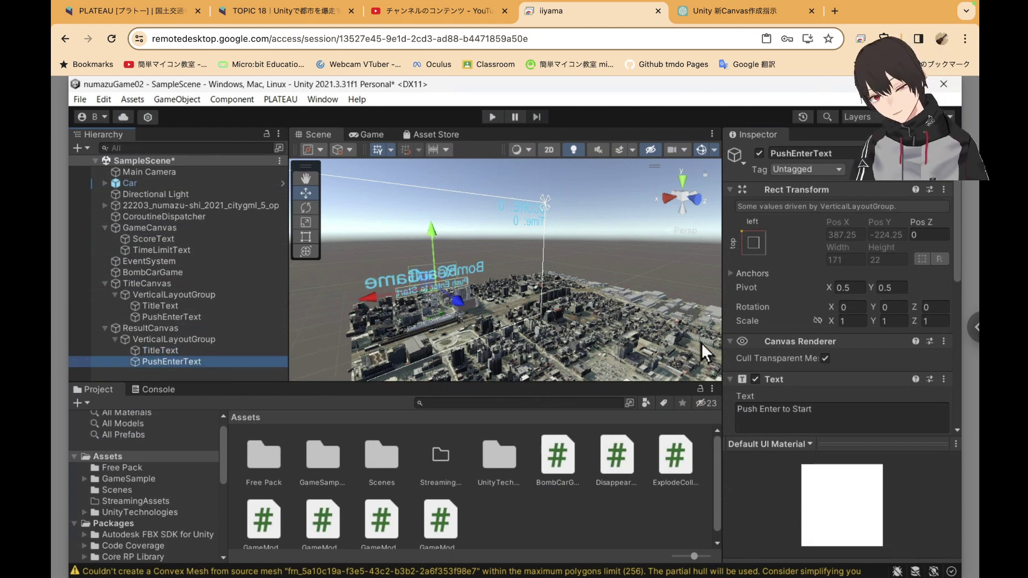
{"action": "left_click", "coordinate": [839, 412]}
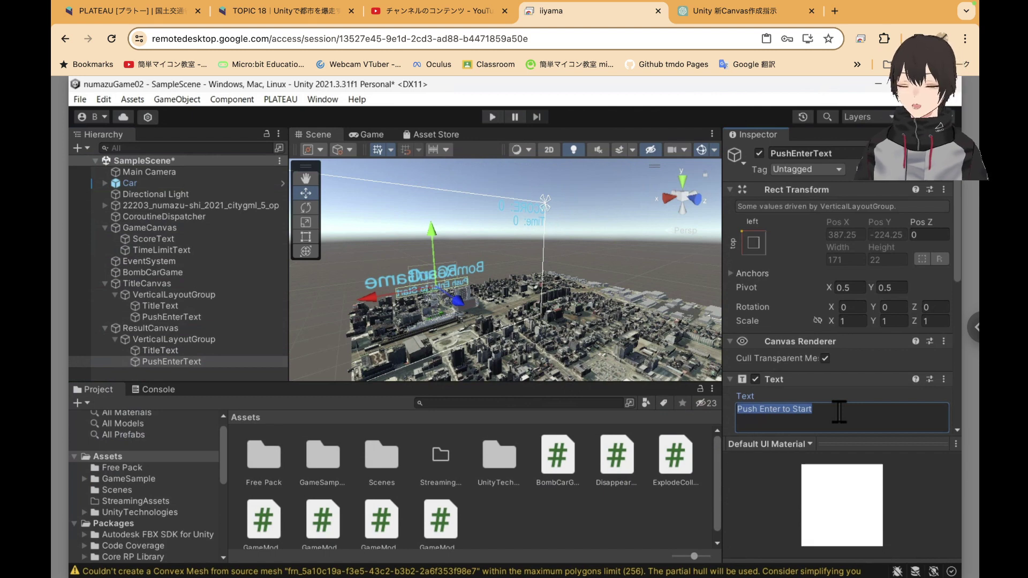
{"action": "type", "text": "S"}
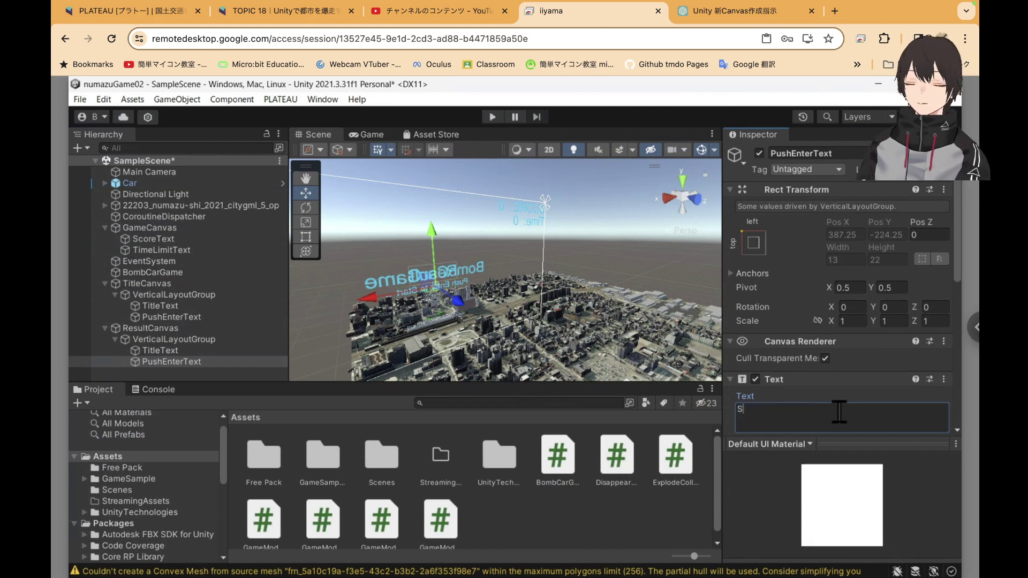
{"action": "type", "text": "CO"}
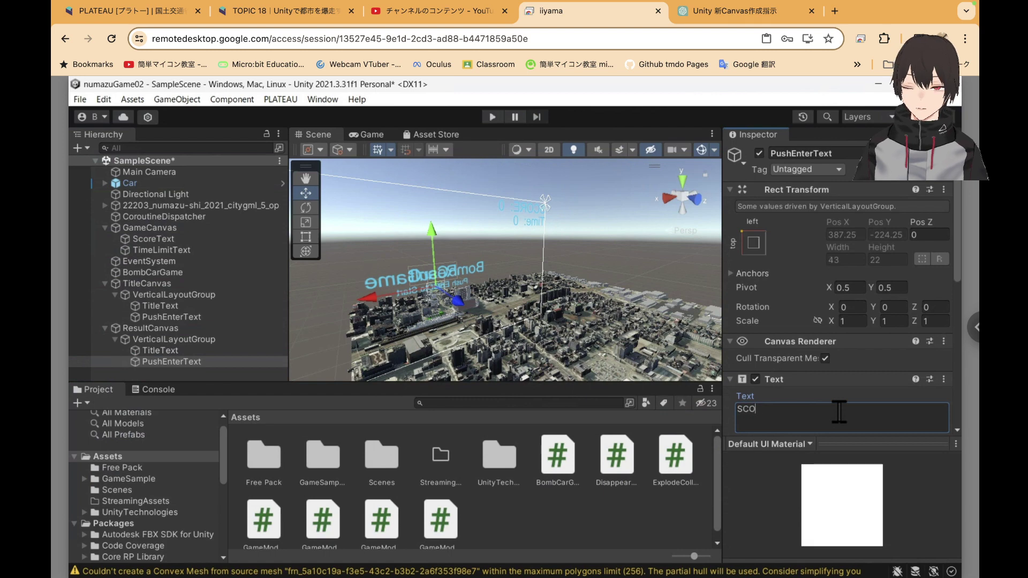
{"action": "type", "text": "RE: 0"}
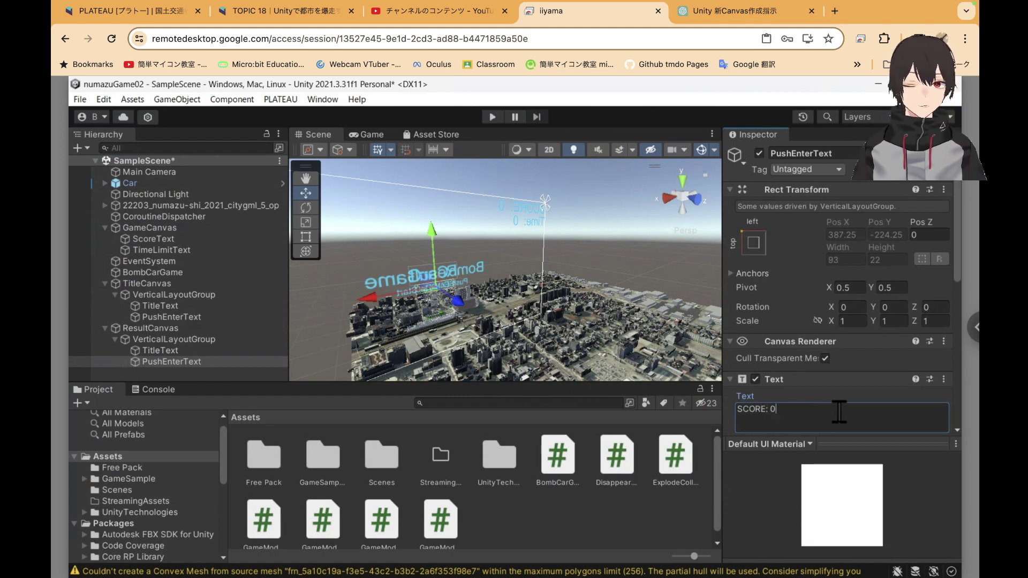
{"action": "left_click", "coordinate": [213, 352]}
Copy and paste PushEnterText to create PushEnterText (1), then select its text.
{"action": "left_click", "coordinate": [211, 362]}
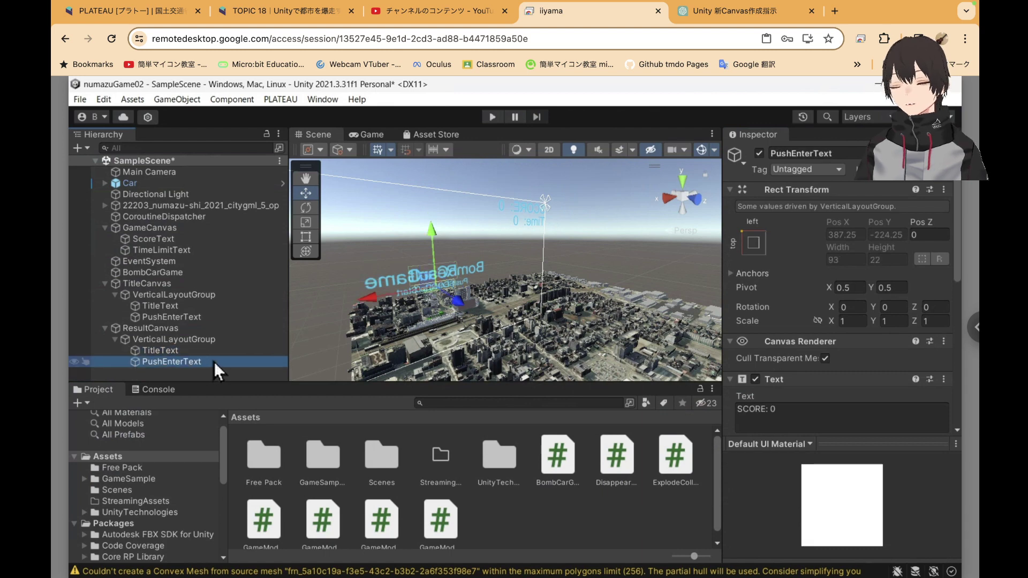
{"action": "right_click", "coordinate": [214, 362]}
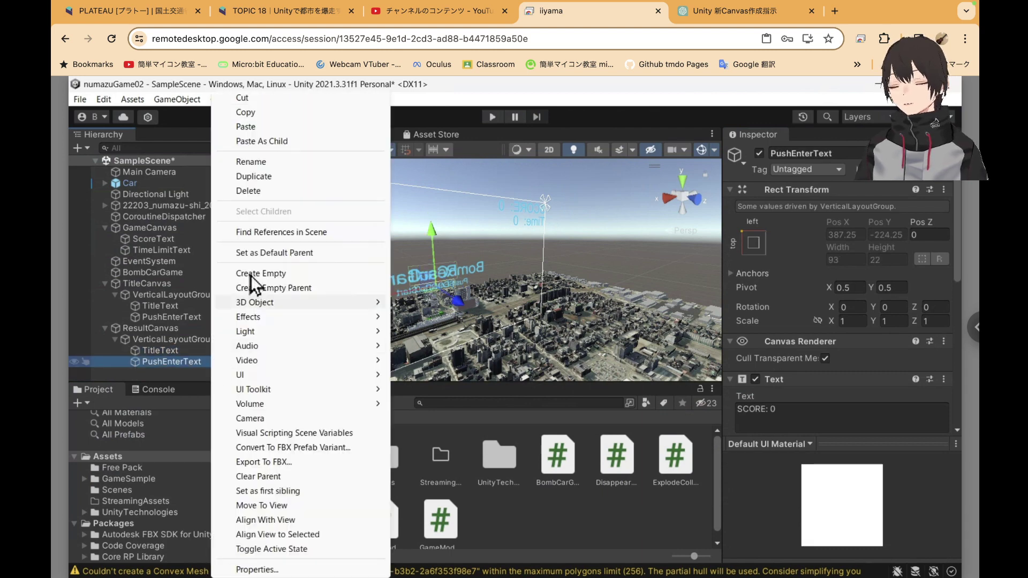
{"action": "left_click", "coordinate": [255, 119]}
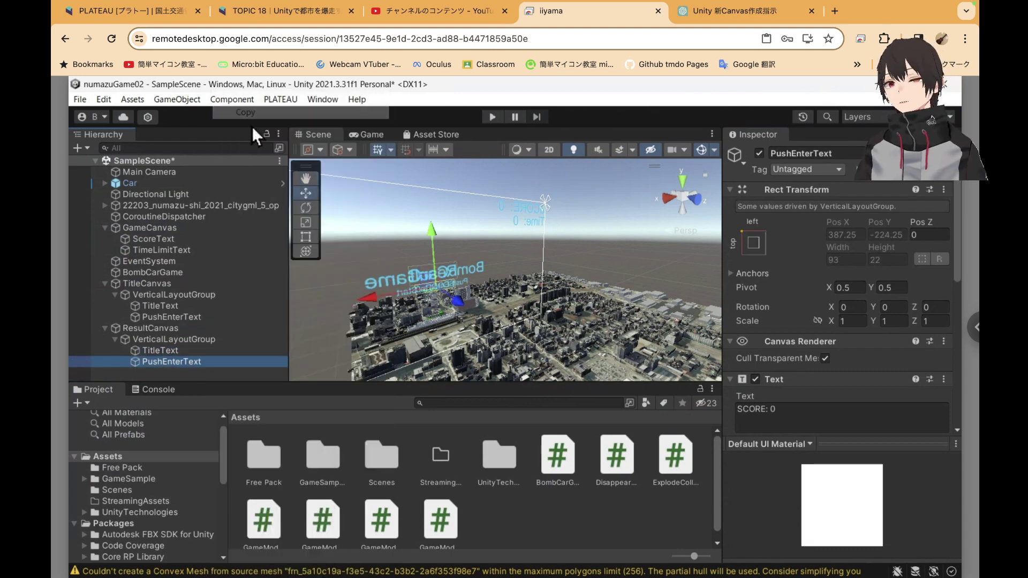
{"action": "right_click", "coordinate": [250, 362]}
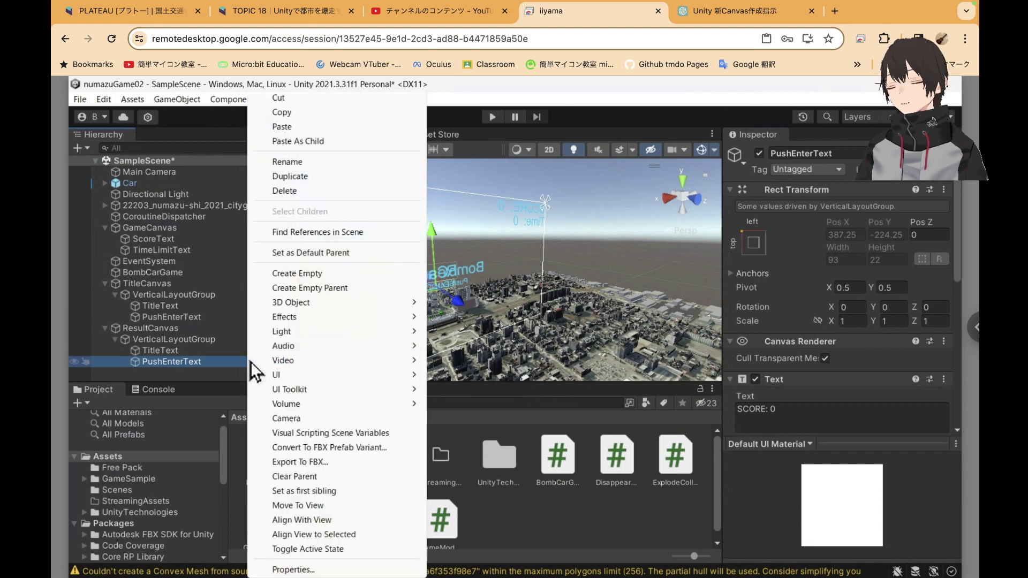
{"action": "left_click", "coordinate": [286, 131]}
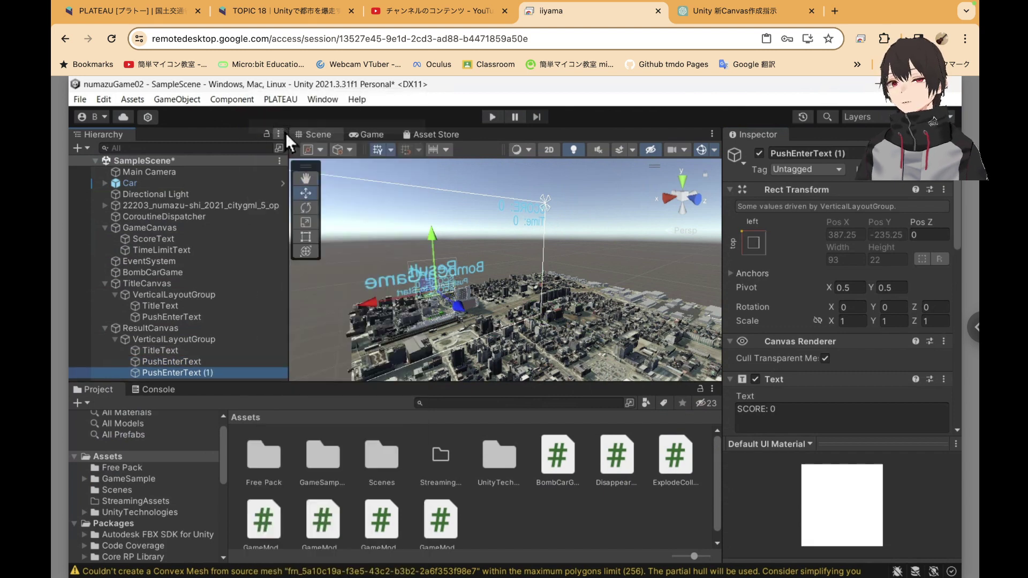
{"action": "left_click", "coordinate": [215, 373]}
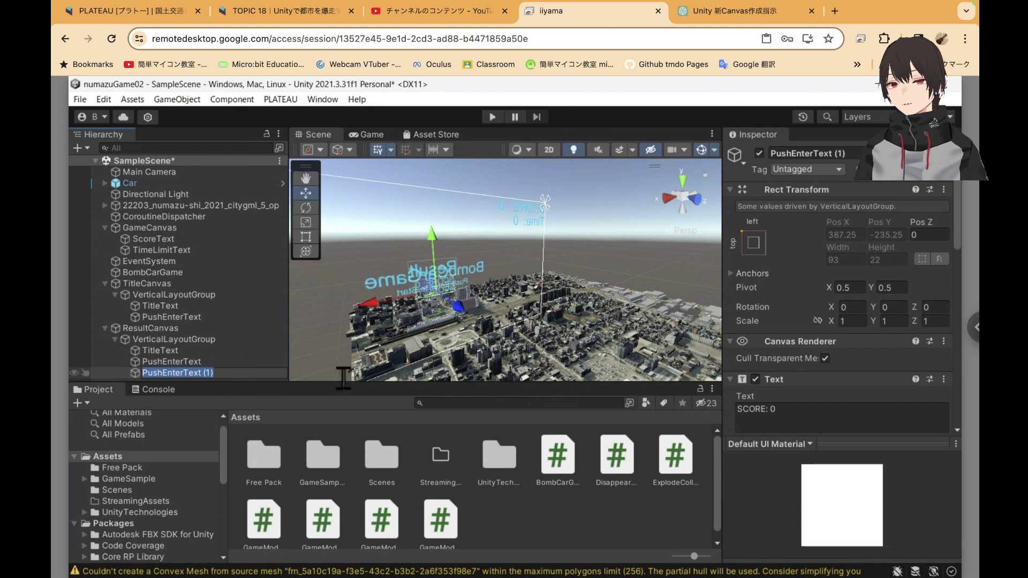
{"action": "left_click", "coordinate": [790, 406]}
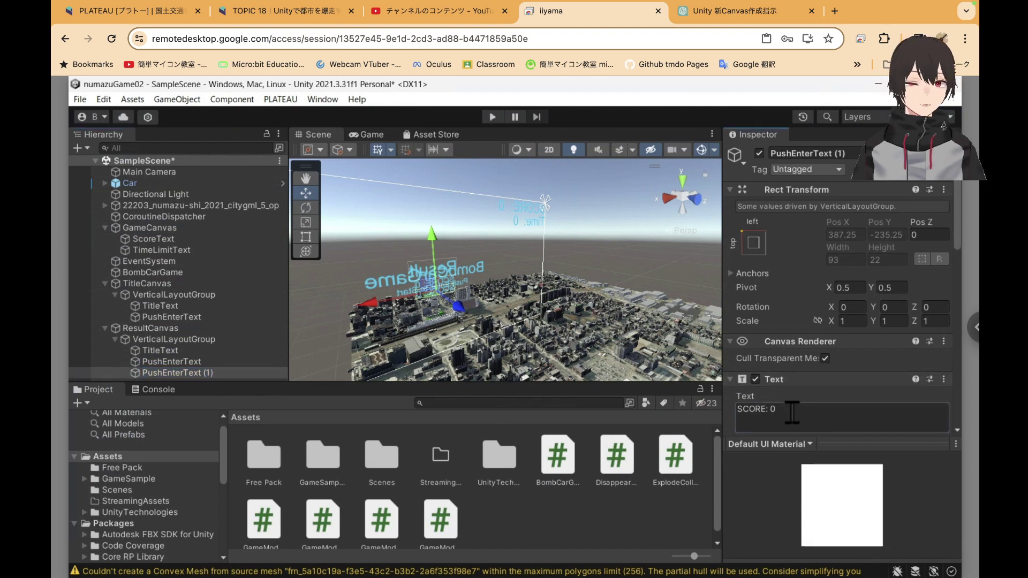
Copy the tutorial sentence 'Push Enter to back to title' to the clipboard.
{"action": "left_click", "coordinate": [323, 14]}
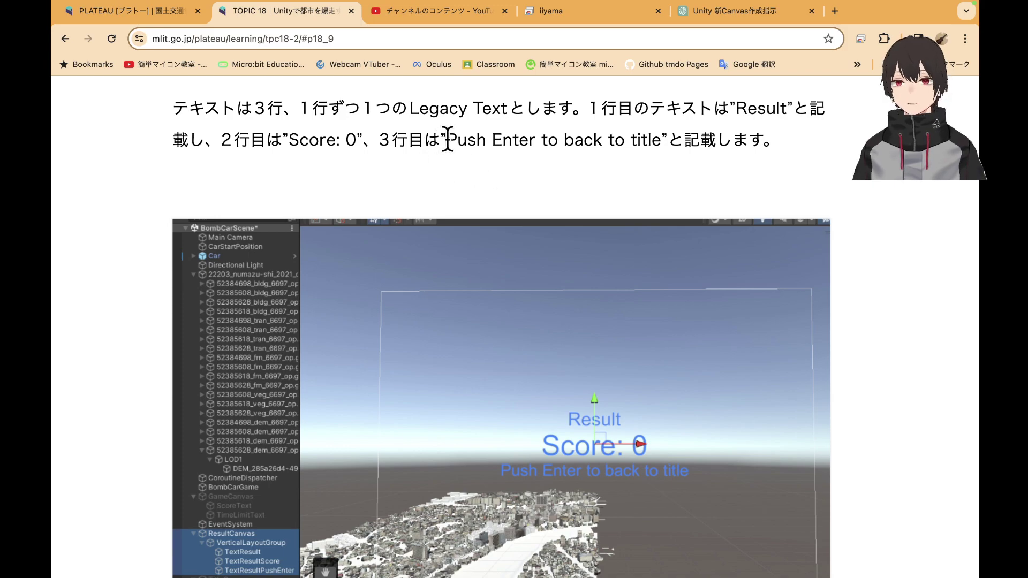
{"action": "left_click_drag", "start_coordinate": [438, 144], "coordinate": [547, 166]}
{"action": "scroll", "coordinate": [546, 157], "scroll_direction": "down", "scroll_amount": 15}
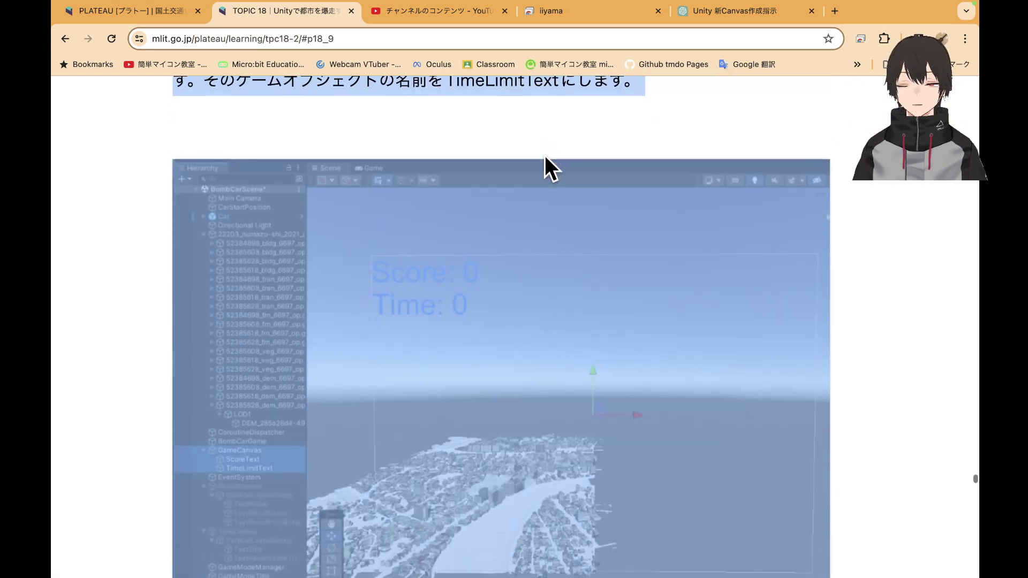
{"action": "scroll", "coordinate": [545, 156], "scroll_direction": "up", "scroll_amount": 8}
{"action": "scroll", "coordinate": [545, 155], "scroll_direction": "up", "scroll_amount": 2}
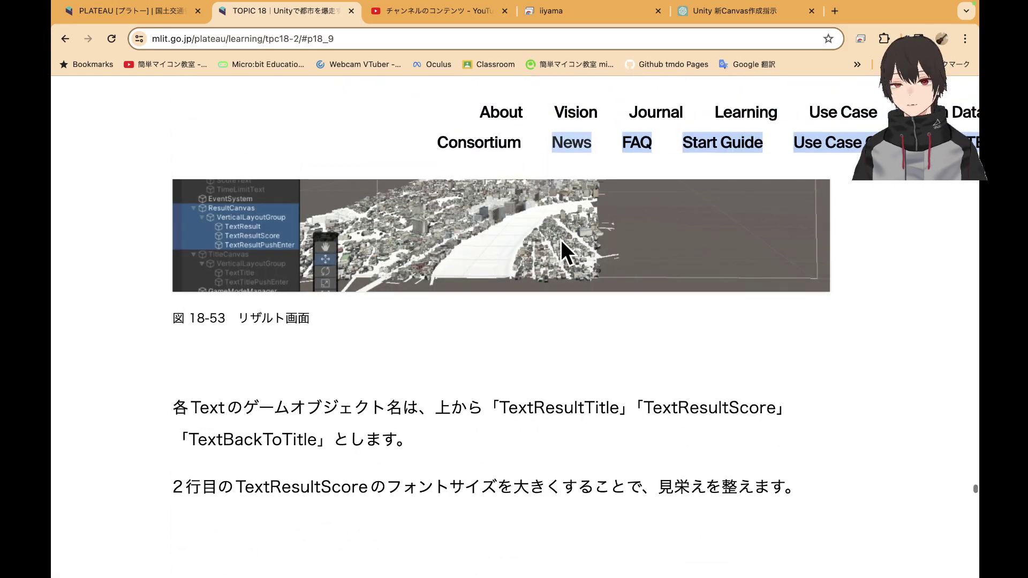
{"action": "left_click", "coordinate": [590, 335]}
{"action": "scroll", "coordinate": [588, 335], "scroll_direction": "up", "scroll_amount": 8}
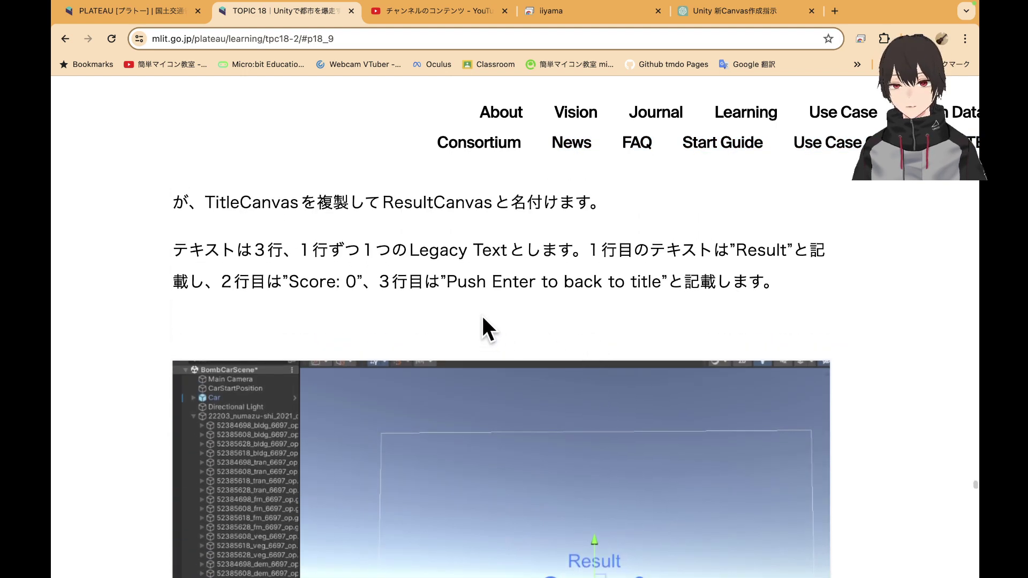
{"action": "left_click_drag", "start_coordinate": [447, 282], "coordinate": [642, 284]}
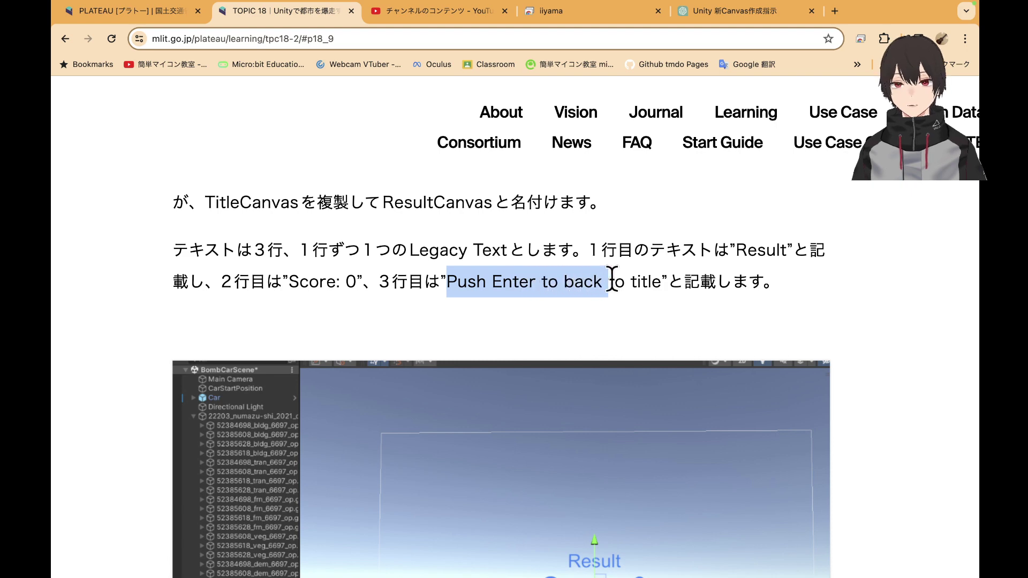
{"action": "right_click", "coordinate": [640, 281]}
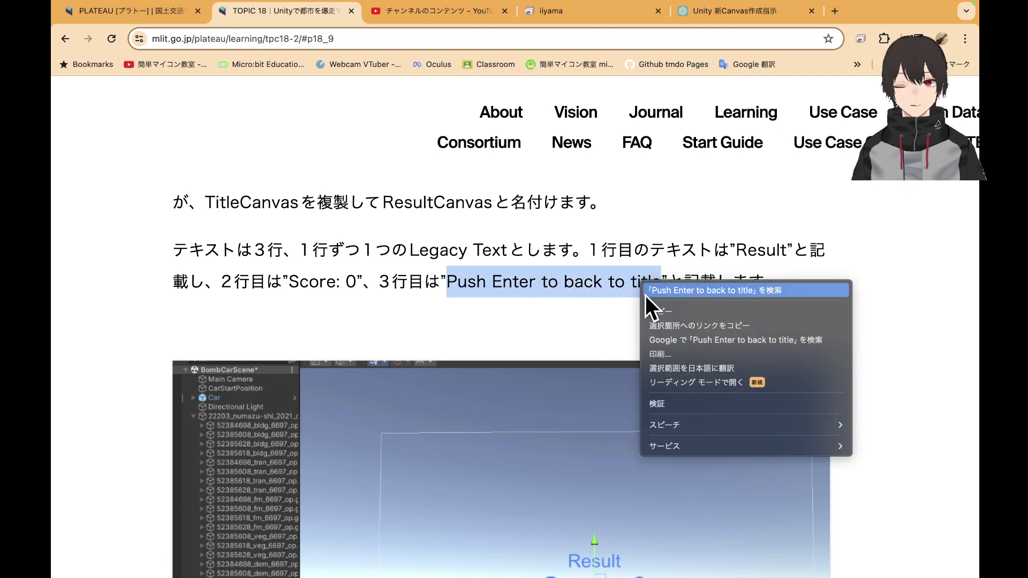
{"action": "left_click", "coordinate": [653, 311]}
{"action": "scroll", "coordinate": [573, 323], "scroll_direction": "down", "scroll_amount": 3}
{"action": "scroll", "coordinate": [574, 337], "scroll_direction": "down", "scroll_amount": 5}
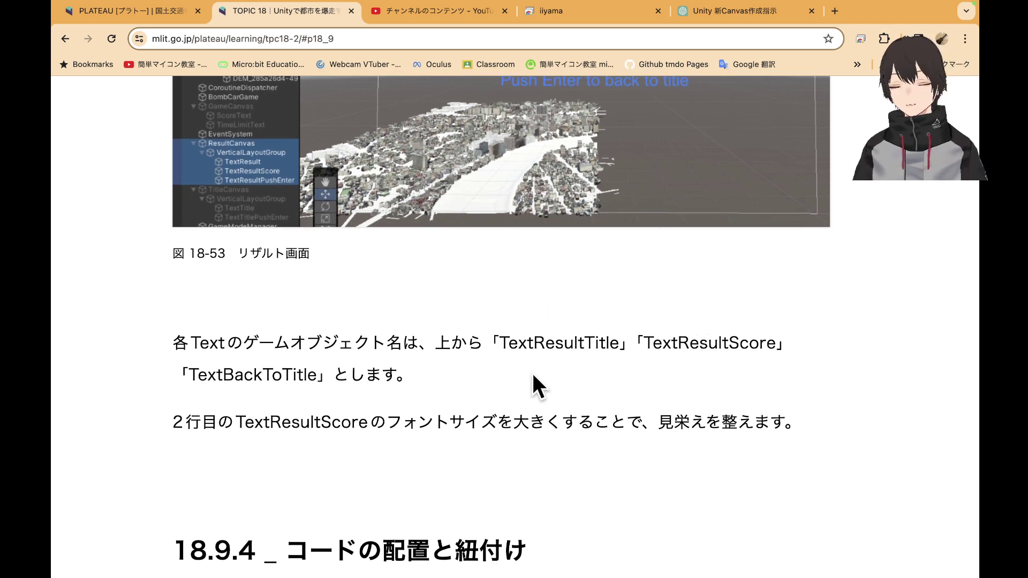
Replace PushEnterText (1)'s 'SCORE: 0' with 'Push Enter to back to title' on one line.
{"action": "left_click", "coordinate": [575, 10]}
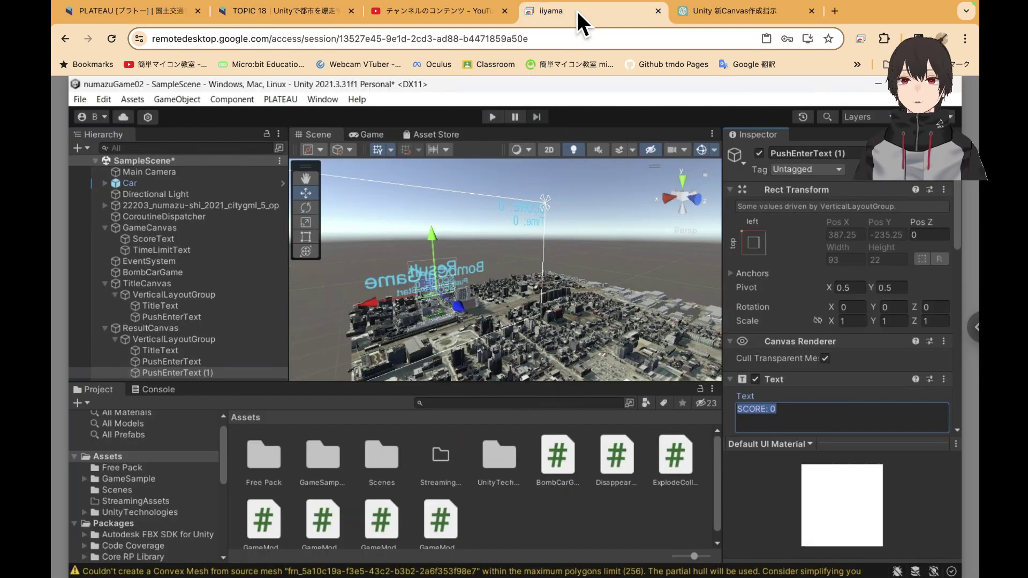
{"action": "left_click", "coordinate": [804, 417]}
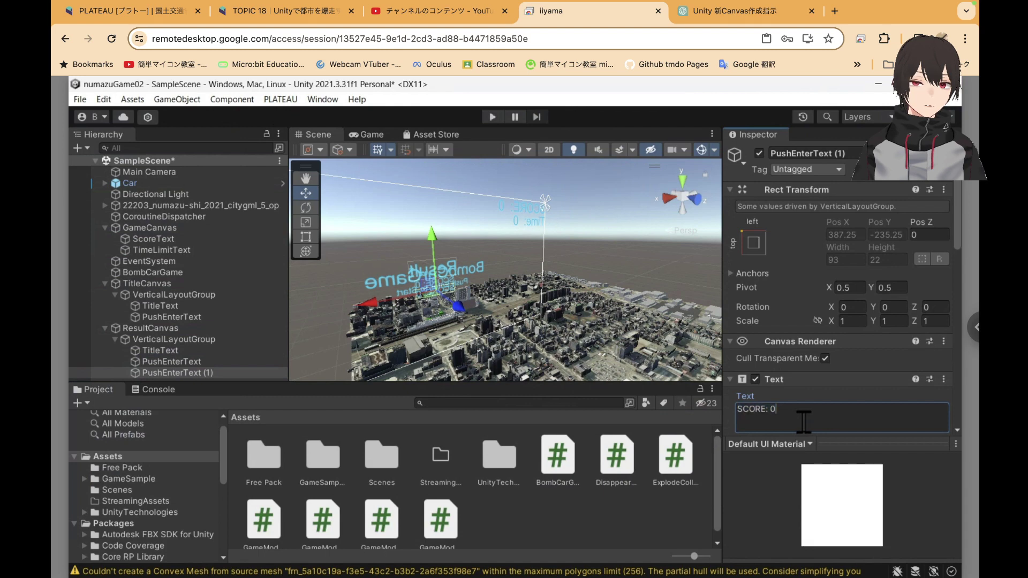
{"action": "key", "text": "BackSpace"}
{"action": "key", "text": "BackSpace"}
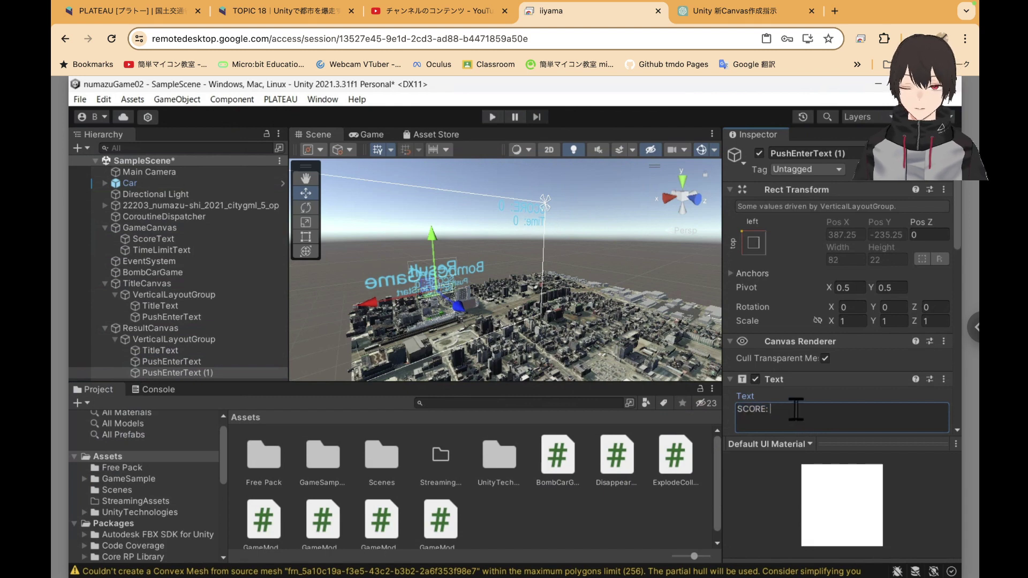
{"action": "key", "text": "BackSpace"}
{"action": "key", "text": "BackSpace"}
{"action": "key", "text": "BackSpace"}
{"action": "key", "text": "BackSpace"}
{"action": "key", "text": "BackSpace"}
{"action": "key", "text": "BackSpace"}
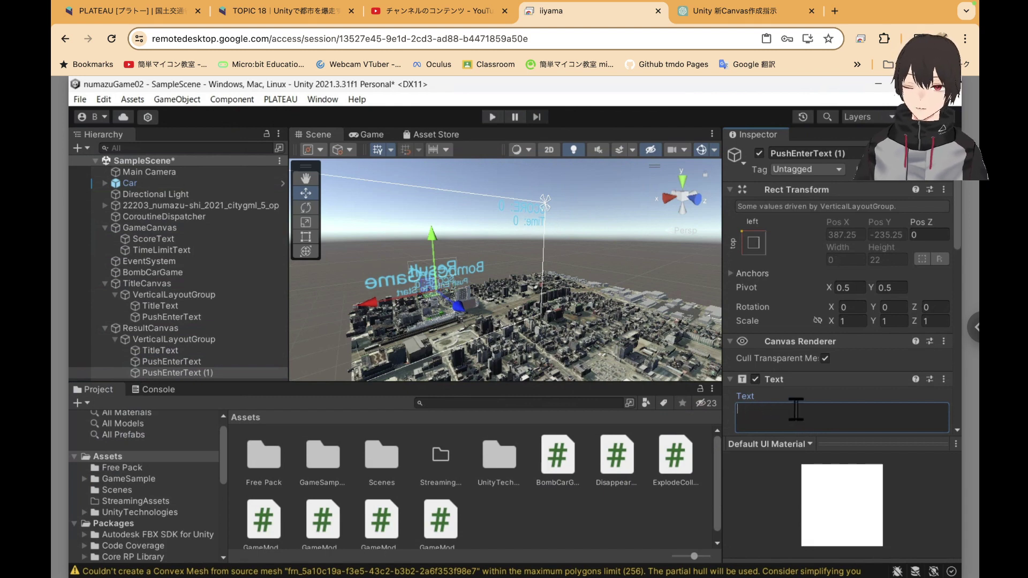
{"action": "key", "text": "super+v"}
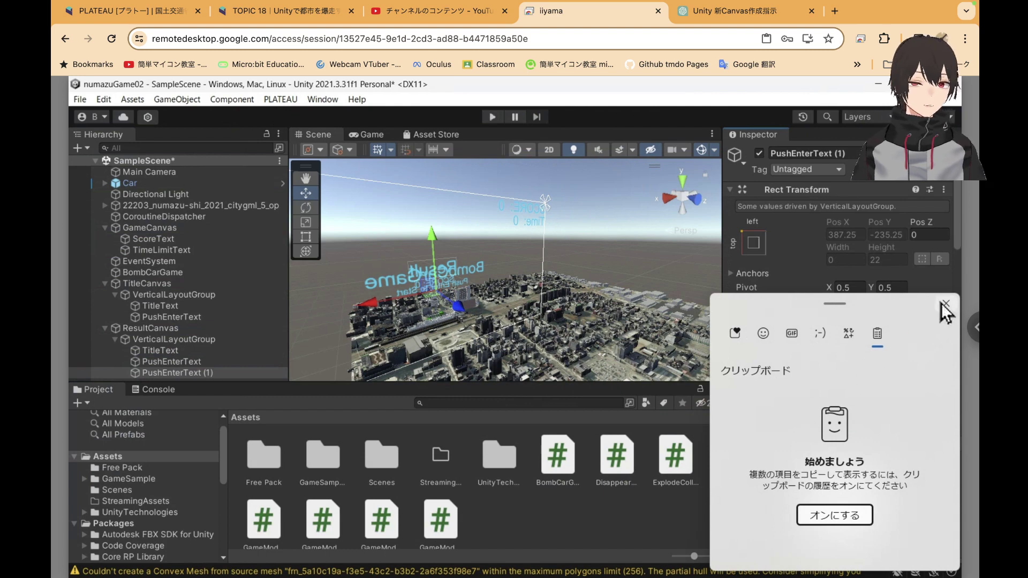
{"action": "left_click", "coordinate": [947, 303]}
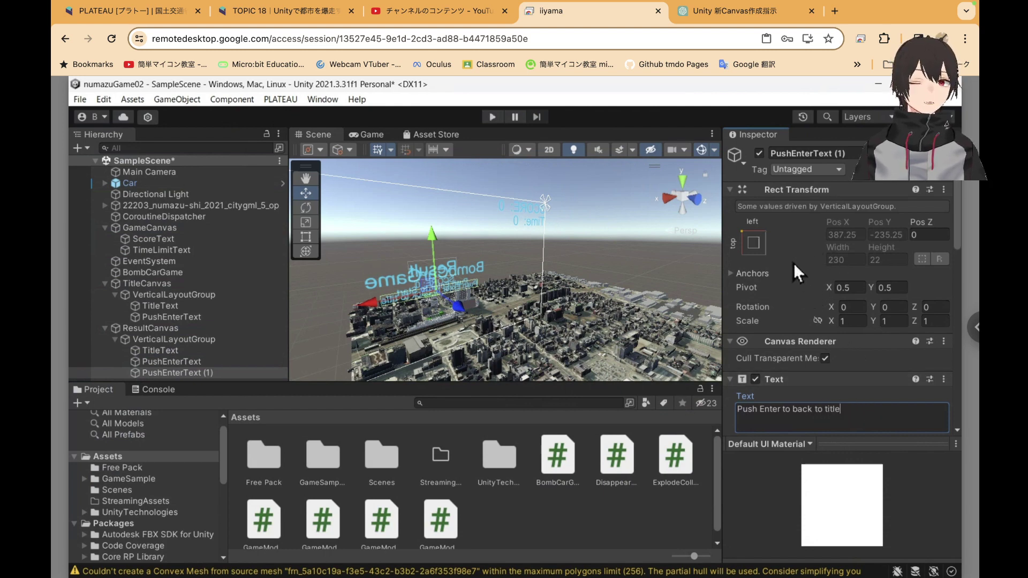
{"action": "scroll", "coordinate": [793, 265], "scroll_direction": "down", "scroll_amount": 2}
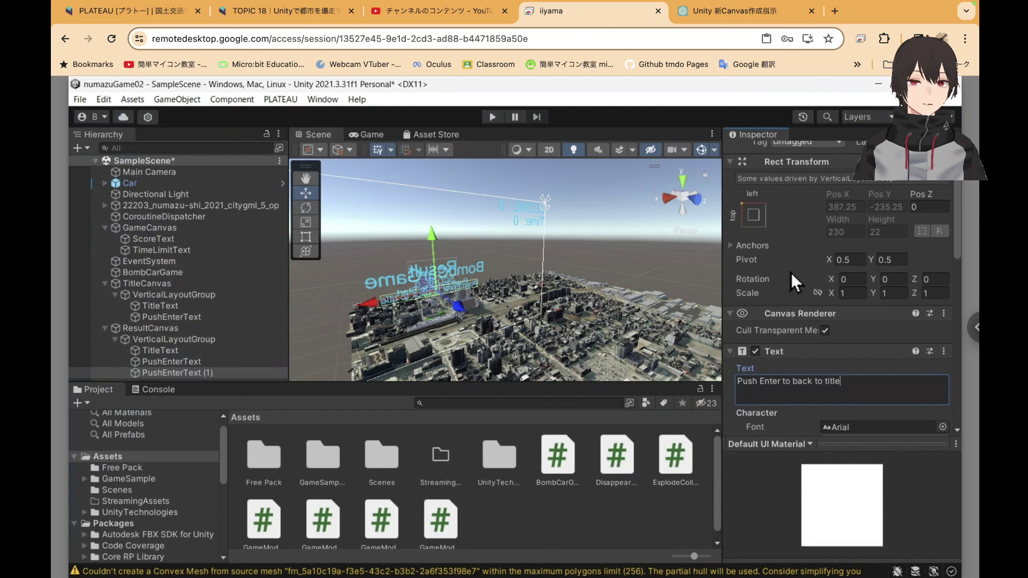
{"action": "key", "text": "Return"}
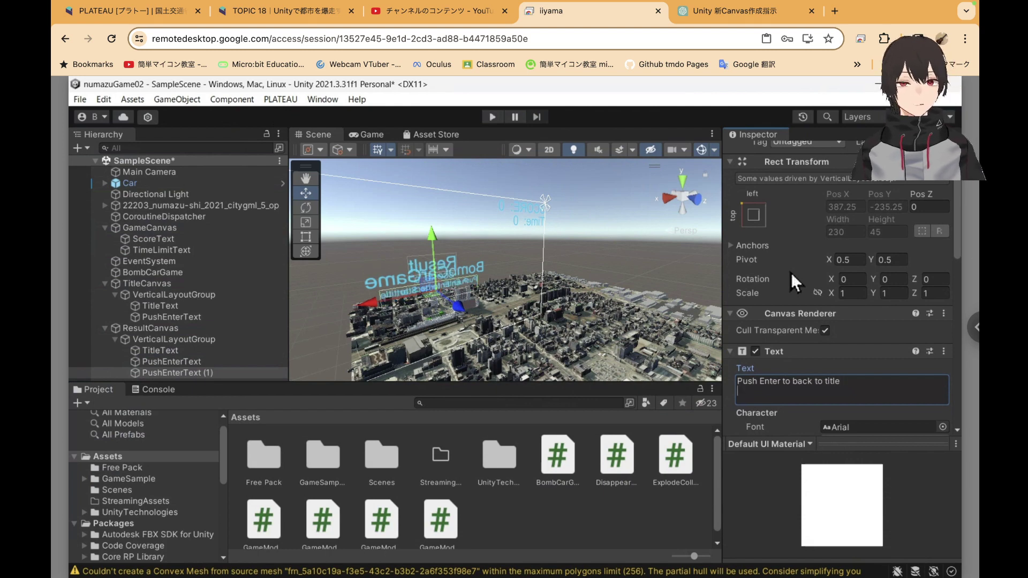
{"action": "key", "text": "BackSpace"}
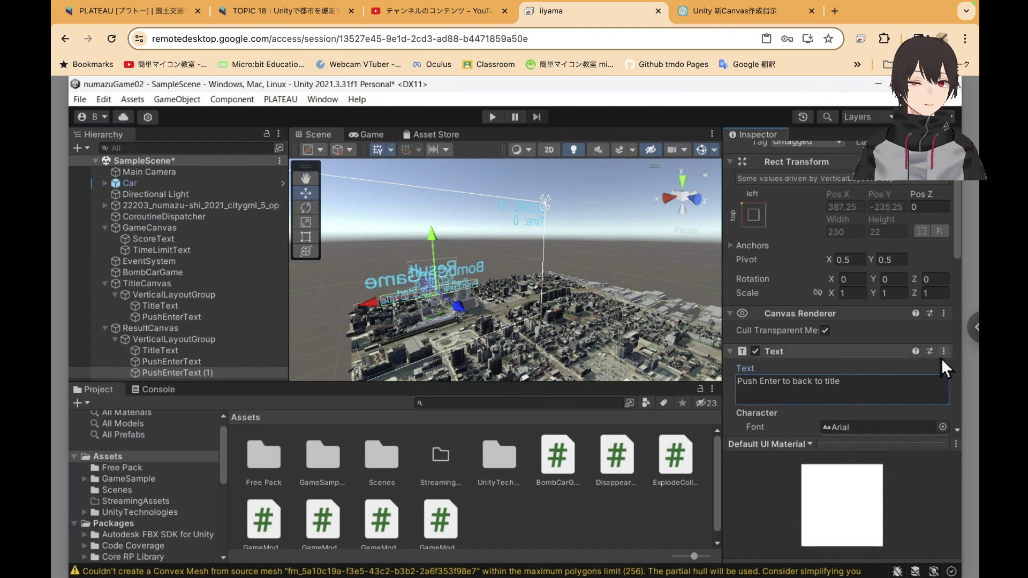
Set the SCORE: 0 text's Font Size to 40.
{"action": "scroll", "coordinate": [865, 367], "scroll_direction": "down", "scroll_amount": 2}
{"action": "scroll", "coordinate": [867, 368], "scroll_direction": "down", "scroll_amount": 2}
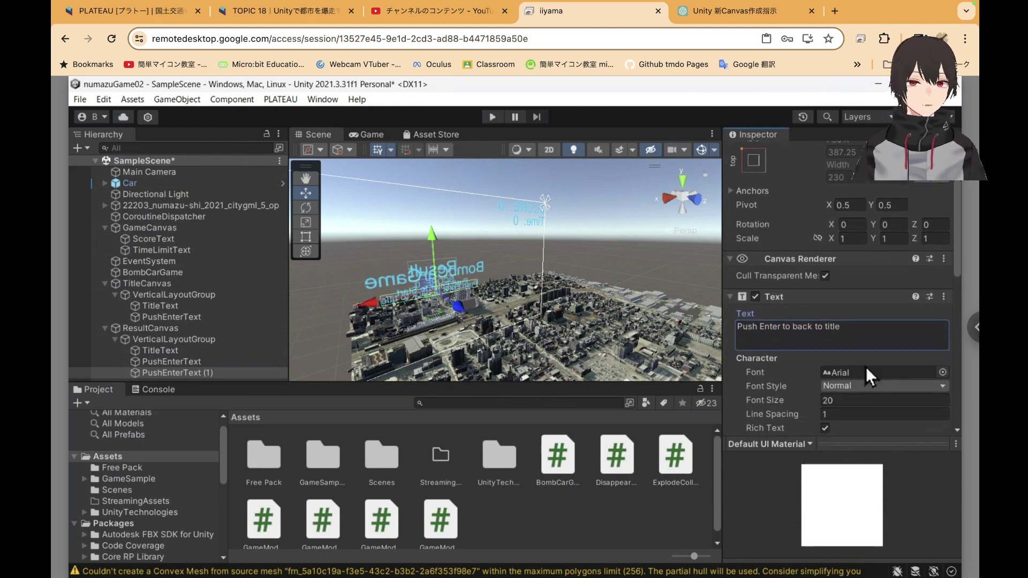
{"action": "scroll", "coordinate": [866, 367], "scroll_direction": "down", "scroll_amount": 1}
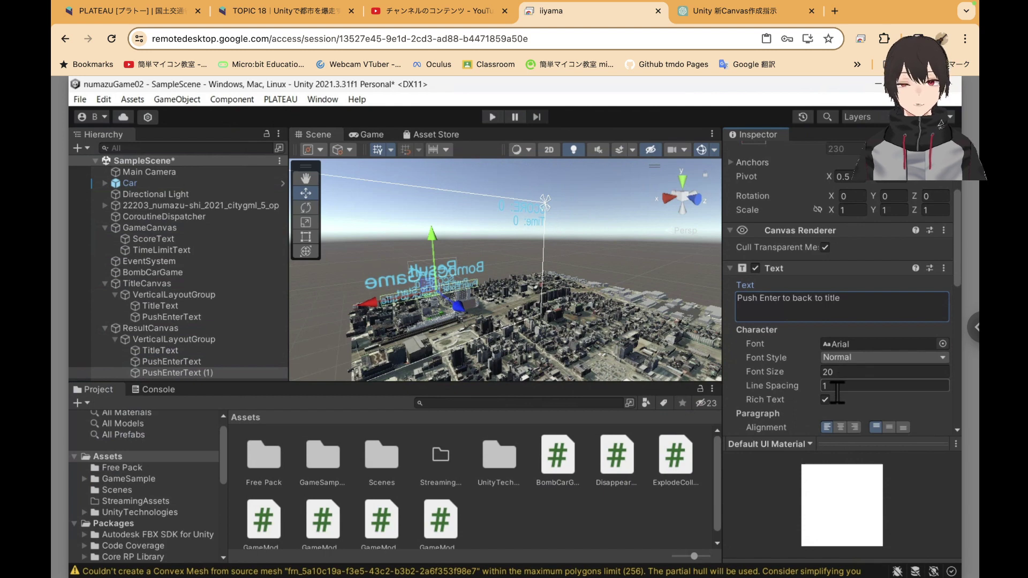
{"action": "left_click", "coordinate": [227, 363]}
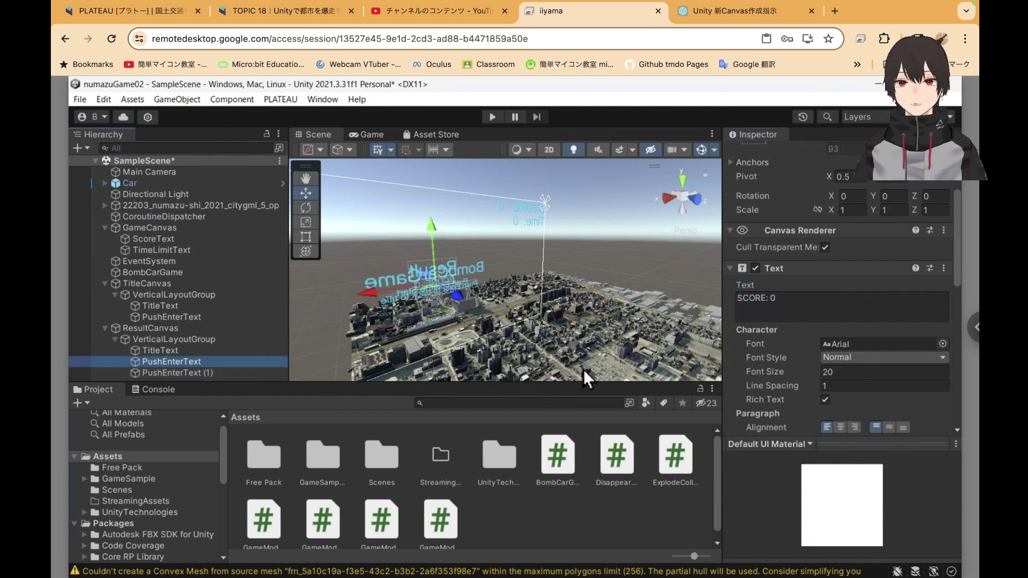
{"action": "left_click", "coordinate": [844, 371]}
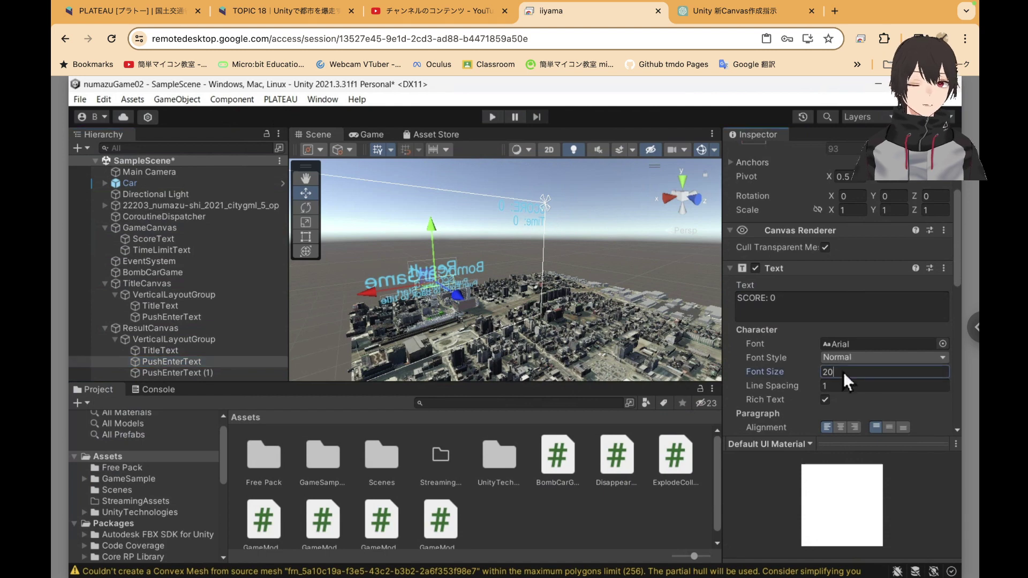
{"action": "type", "text": "4"}
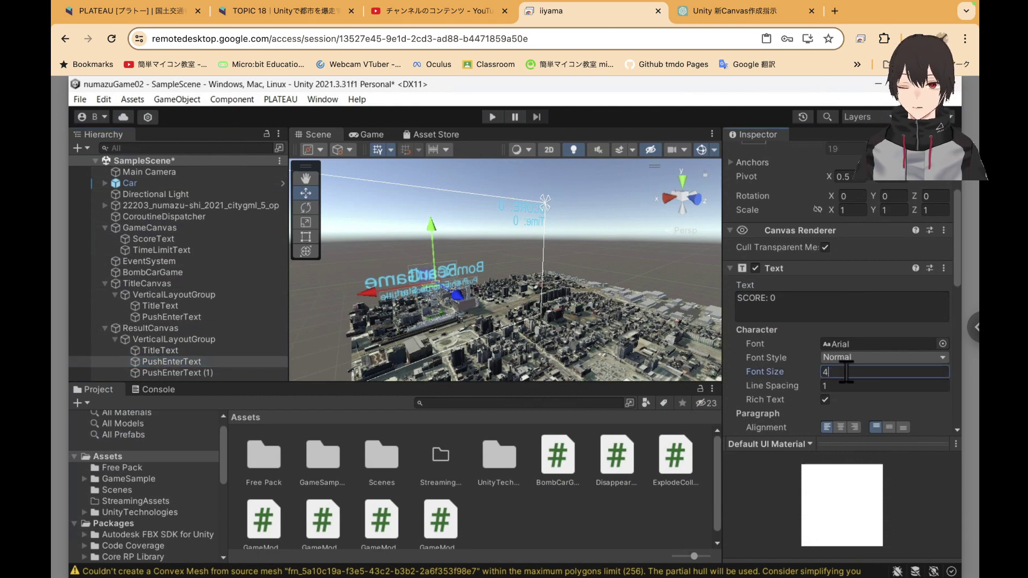
{"action": "type", "text": "0"}
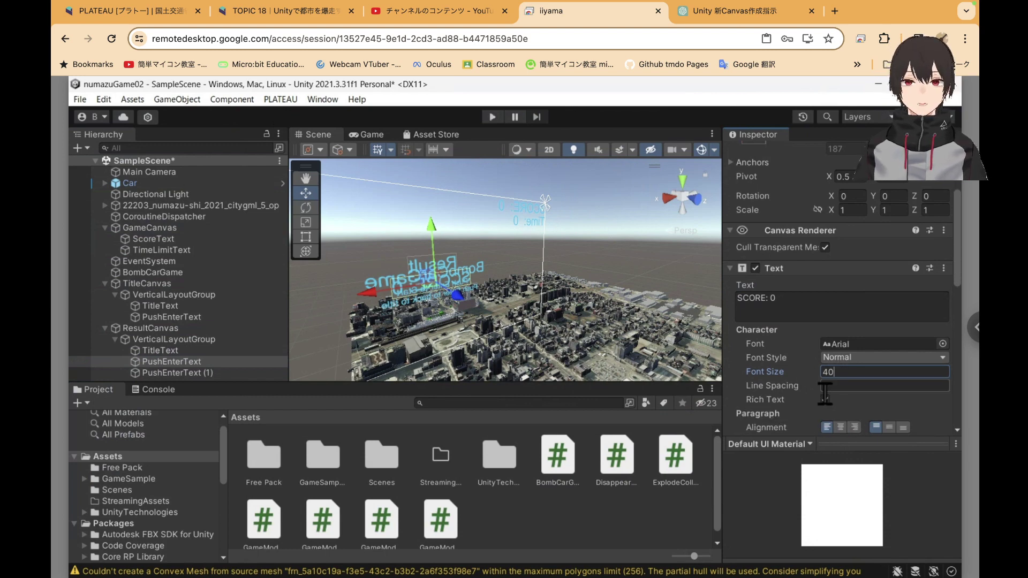
Set the Result title text's Font Size to 30.
{"action": "left_click", "coordinate": [219, 341]}
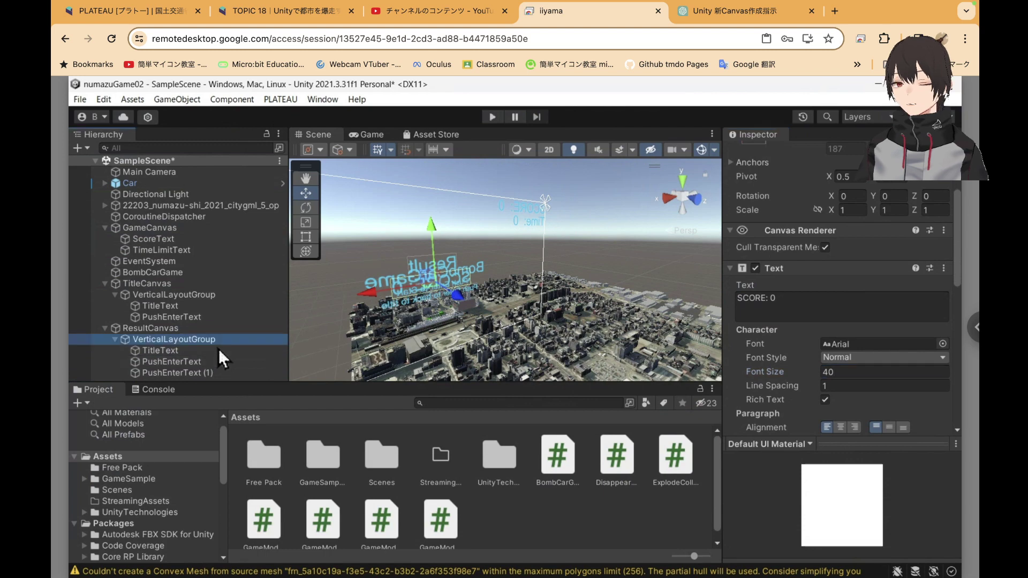
{"action": "left_click", "coordinate": [218, 351]}
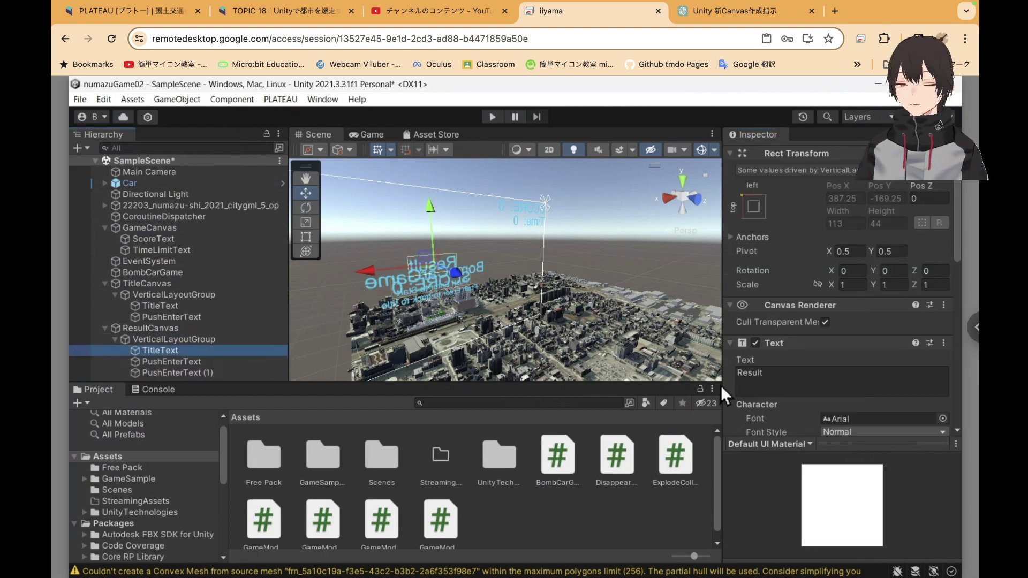
{"action": "scroll", "coordinate": [806, 391], "scroll_direction": "down", "scroll_amount": 2}
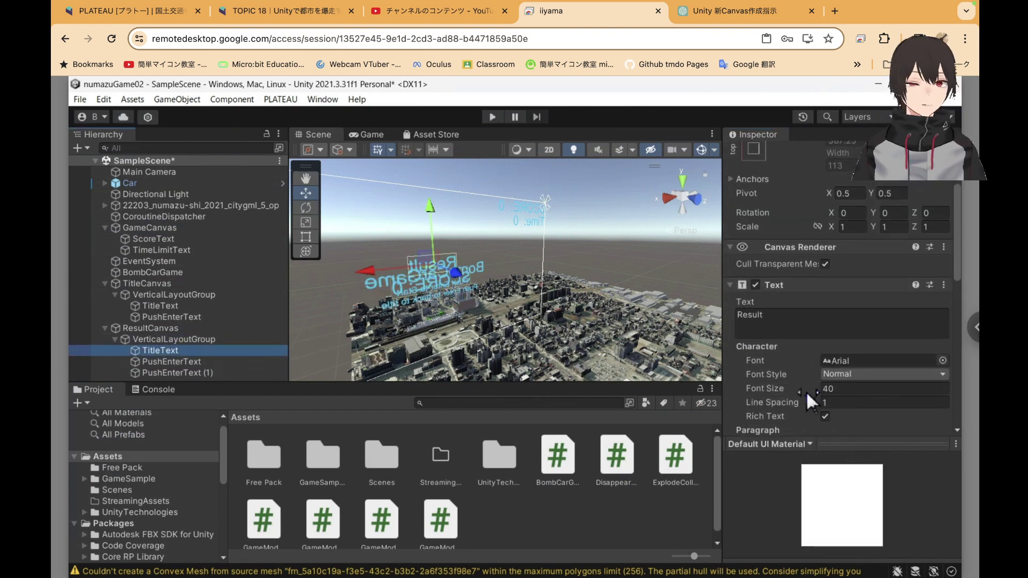
{"action": "left_click", "coordinate": [835, 382]}
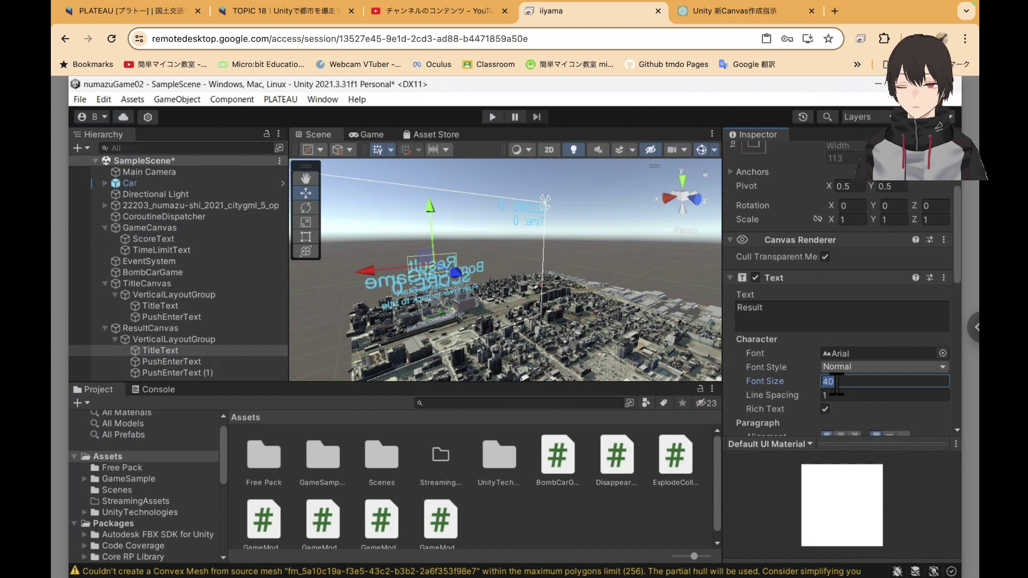
{"action": "type", "text": "3"}
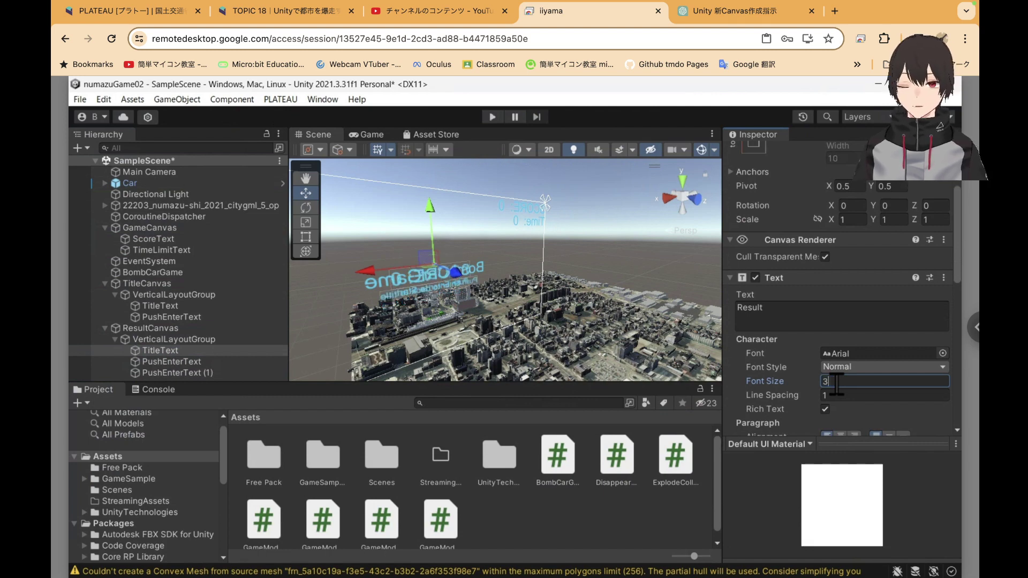
{"action": "type", "text": "0"}
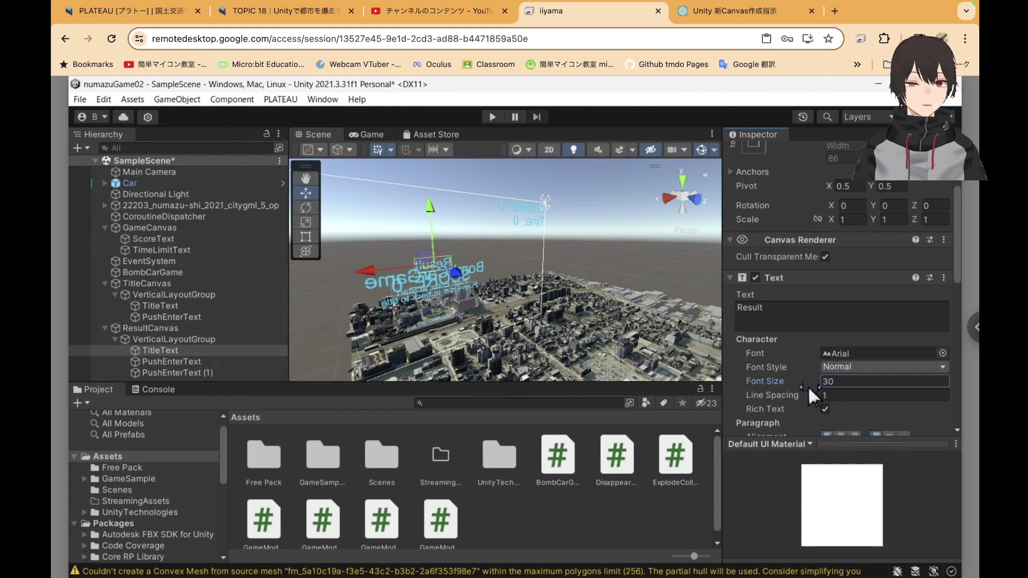
{"action": "double_click", "coordinate": [843, 382]}
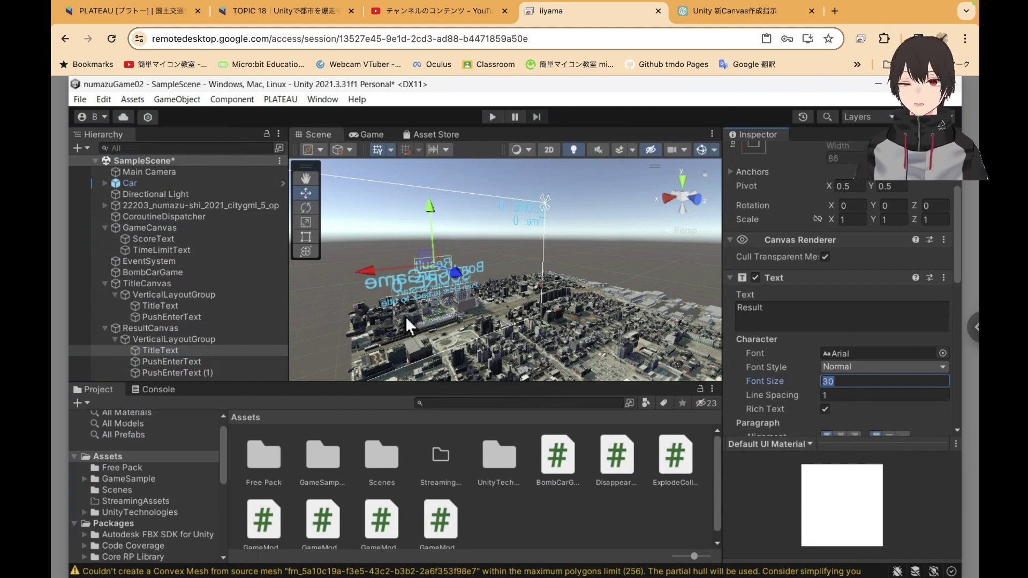
Return to the TOPIC 18 tutorial and scroll to the result-screen naming paragraph.
{"action": "left_click", "coordinate": [281, 13]}
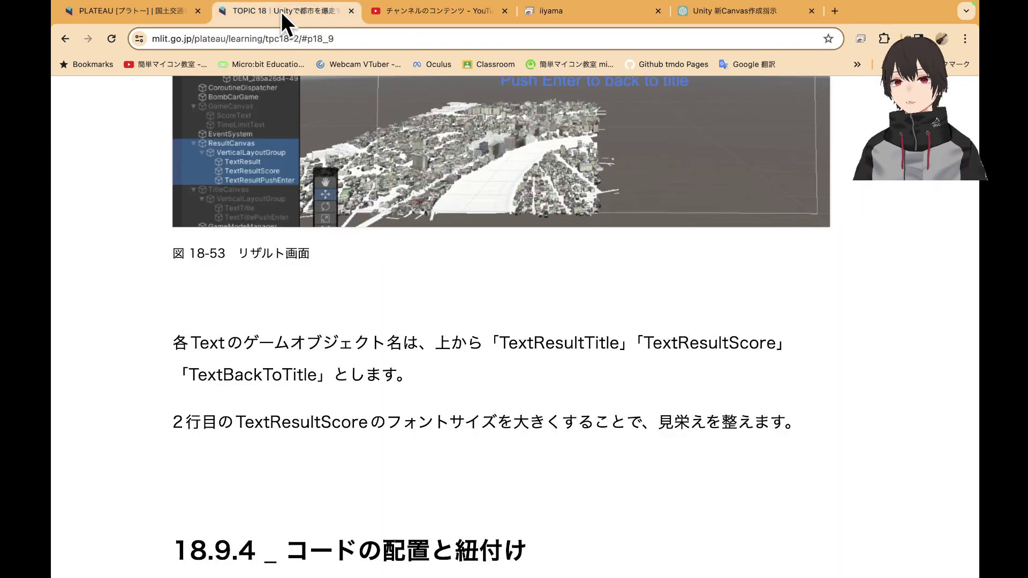
{"action": "scroll", "coordinate": [597, 272], "scroll_direction": "up", "scroll_amount": 3}
{"action": "scroll", "coordinate": [597, 272], "scroll_direction": "up", "scroll_amount": 2}
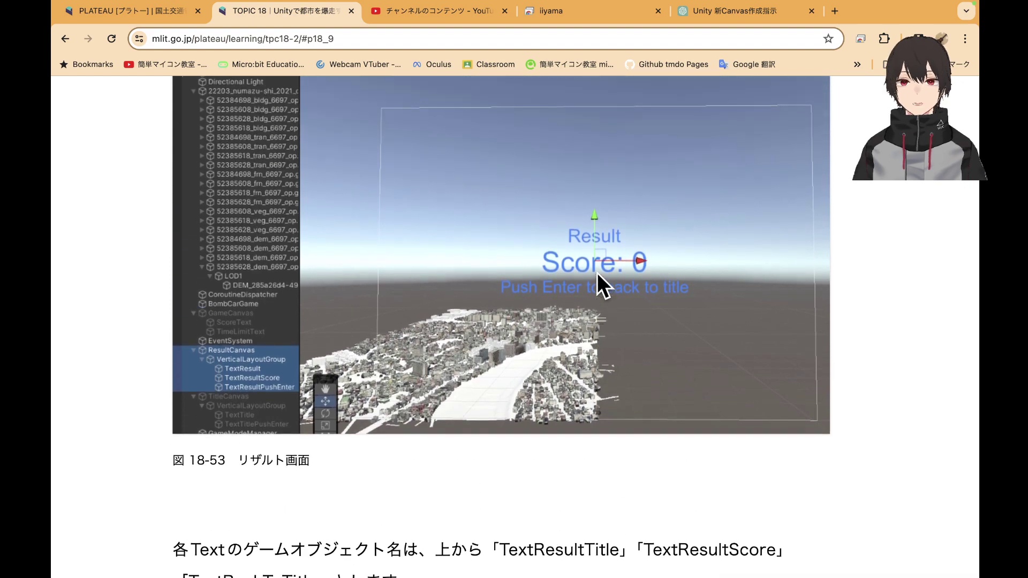
{"action": "scroll", "coordinate": [597, 273], "scroll_direction": "up", "scroll_amount": 7}
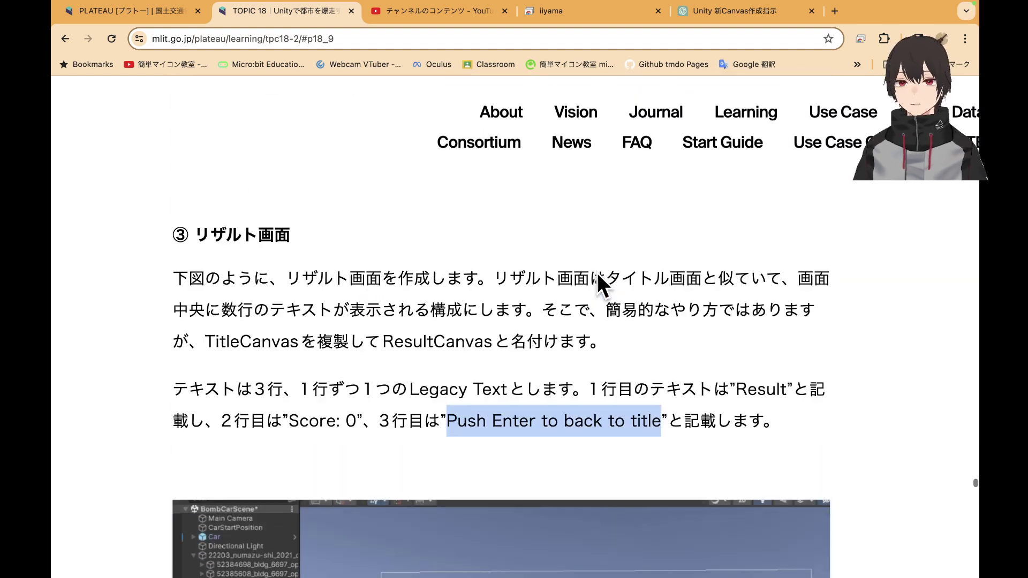
{"action": "scroll", "coordinate": [596, 273], "scroll_direction": "up", "scroll_amount": 8}
{"action": "scroll", "coordinate": [596, 272], "scroll_direction": "down", "scroll_amount": 3}
{"action": "scroll", "coordinate": [597, 272], "scroll_direction": "down", "scroll_amount": 3}
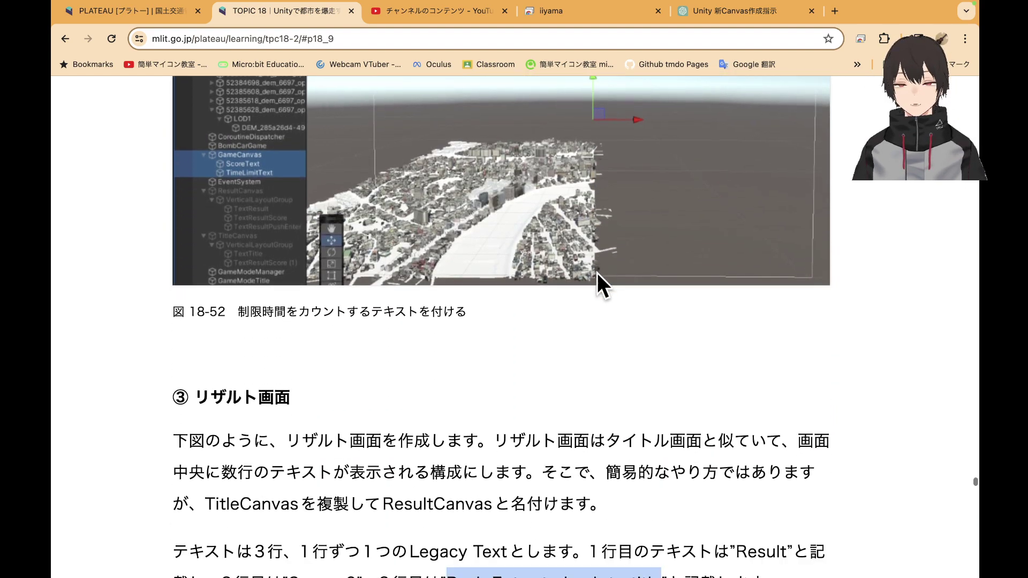
{"action": "scroll", "coordinate": [597, 272], "scroll_direction": "down", "scroll_amount": 2}
{"action": "scroll", "coordinate": [597, 273], "scroll_direction": "down", "scroll_amount": 2}
{"action": "scroll", "coordinate": [597, 273], "scroll_direction": "down", "scroll_amount": 3}
{"action": "scroll", "coordinate": [596, 273], "scroll_direction": "down", "scroll_amount": 3}
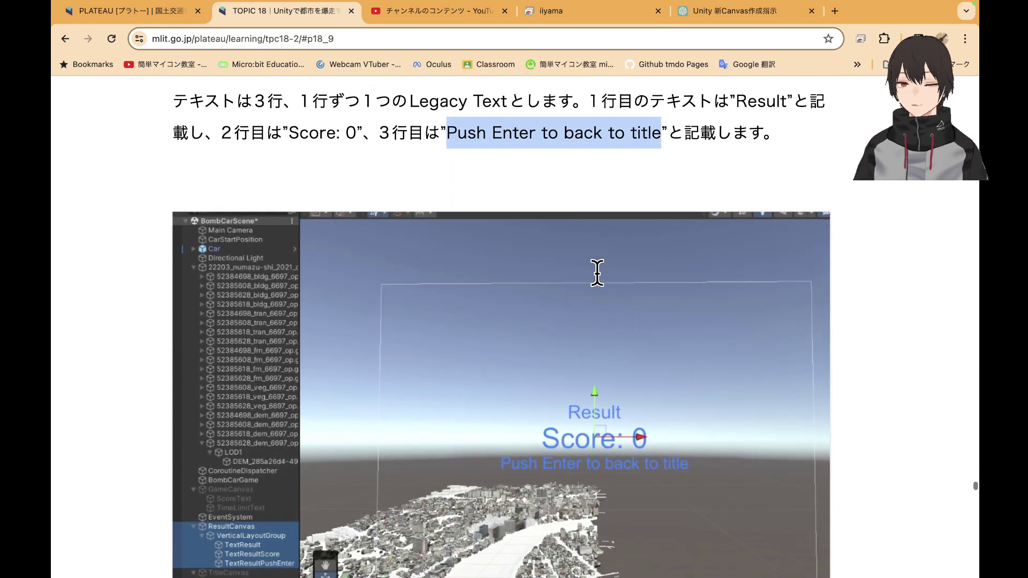
{"action": "scroll", "coordinate": [597, 272], "scroll_direction": "right", "scroll_amount": 1}
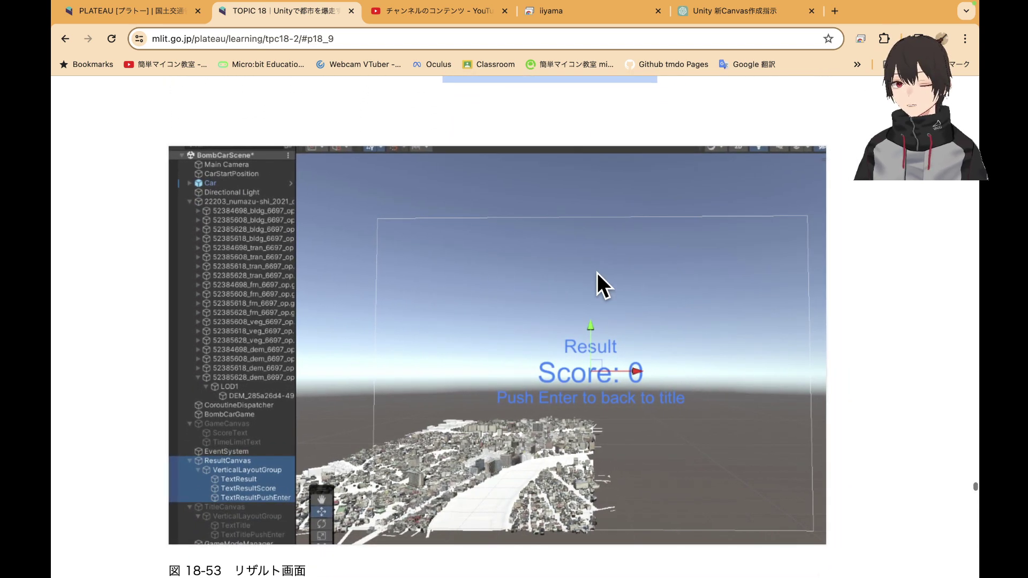
{"action": "scroll", "coordinate": [597, 272], "scroll_direction": "down", "scroll_amount": 1}
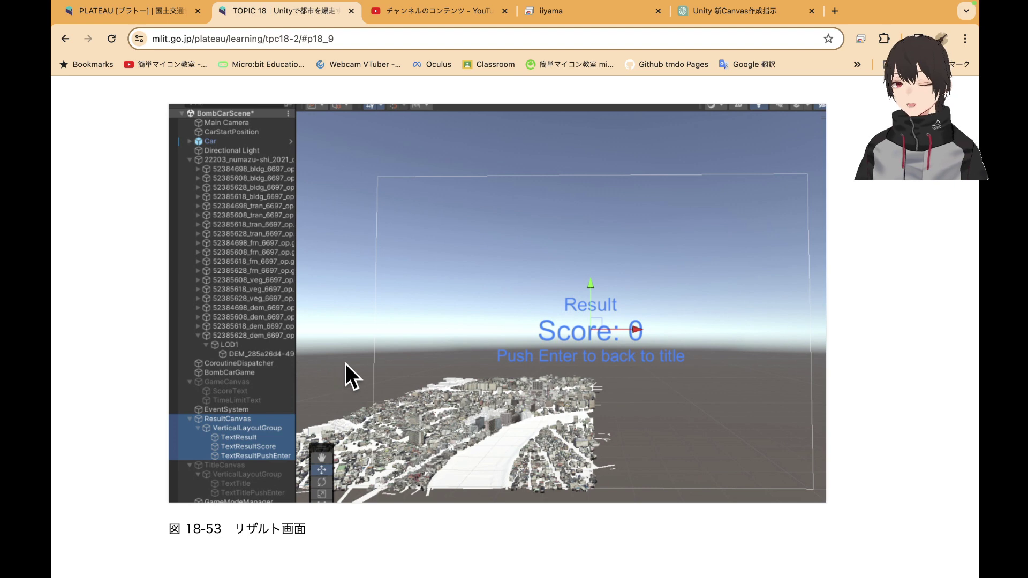
{"action": "scroll", "coordinate": [547, 354], "scroll_direction": "down", "scroll_amount": 2}
{"action": "scroll", "coordinate": [547, 353], "scroll_direction": "down", "scroll_amount": 1}
{"action": "scroll", "coordinate": [545, 356], "scroll_direction": "down", "scroll_amount": 2}
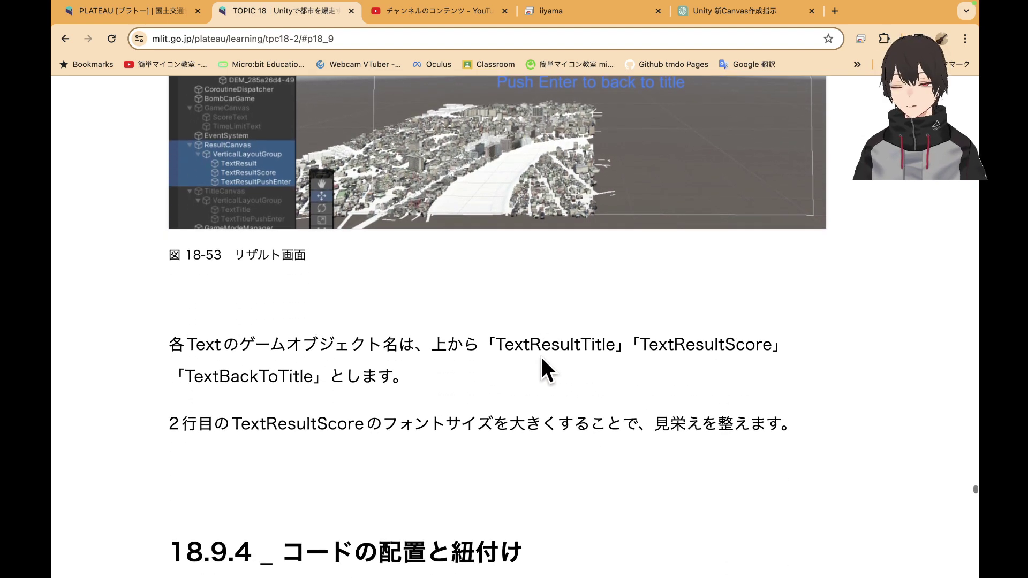
{"action": "scroll", "coordinate": [542, 357], "scroll_direction": "down", "scroll_amount": 1}
Copy the name TextResultTitle from the tutorial text.
{"action": "left_click_drag", "start_coordinate": [496, 296], "coordinate": [602, 296]}
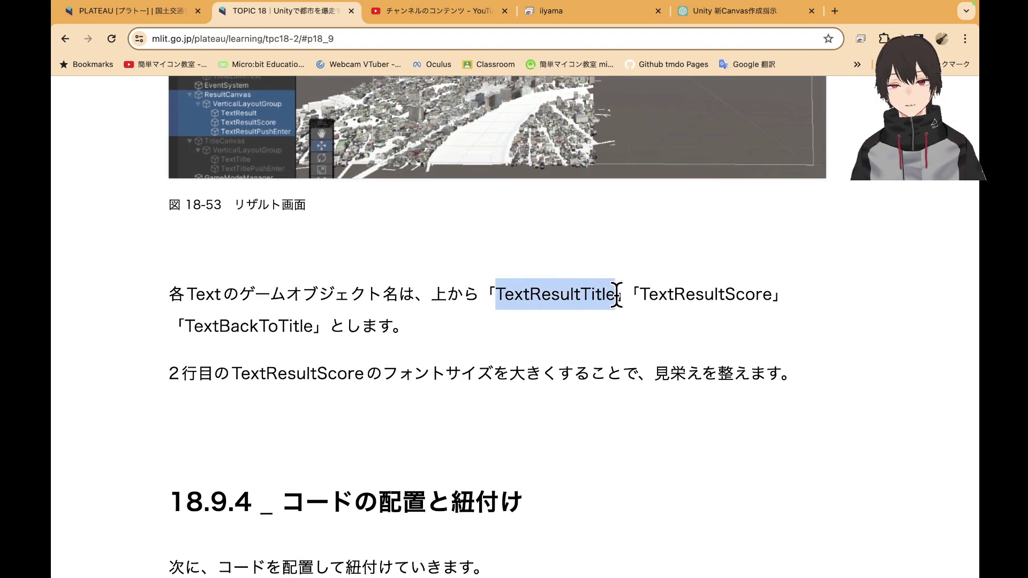
{"action": "right_click", "coordinate": [605, 298]}
{"action": "left_click", "coordinate": [624, 339]}
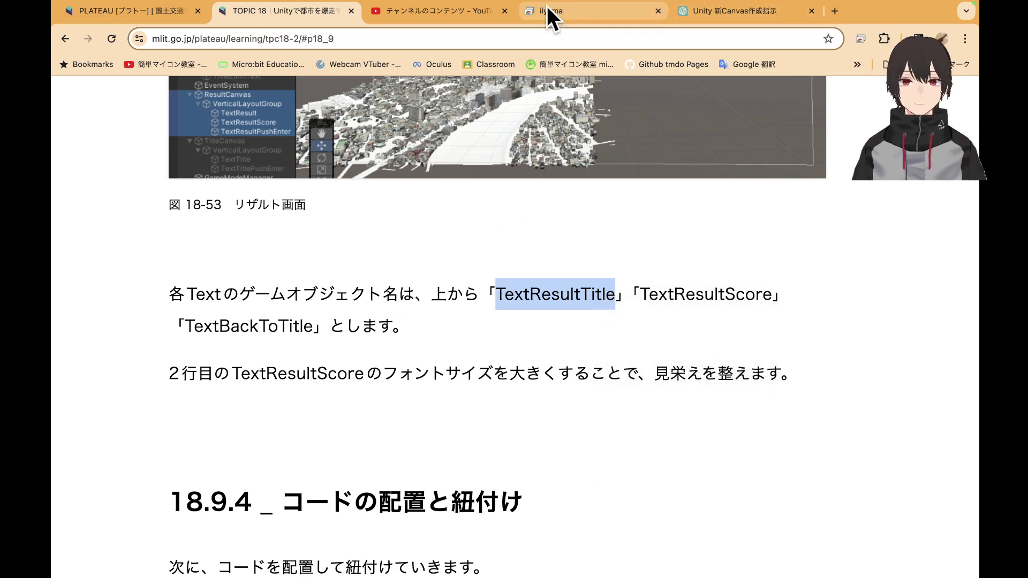
Rename the Result title text object to TextResultTitle in the Hierarchy.
{"action": "left_click", "coordinate": [560, 7]}
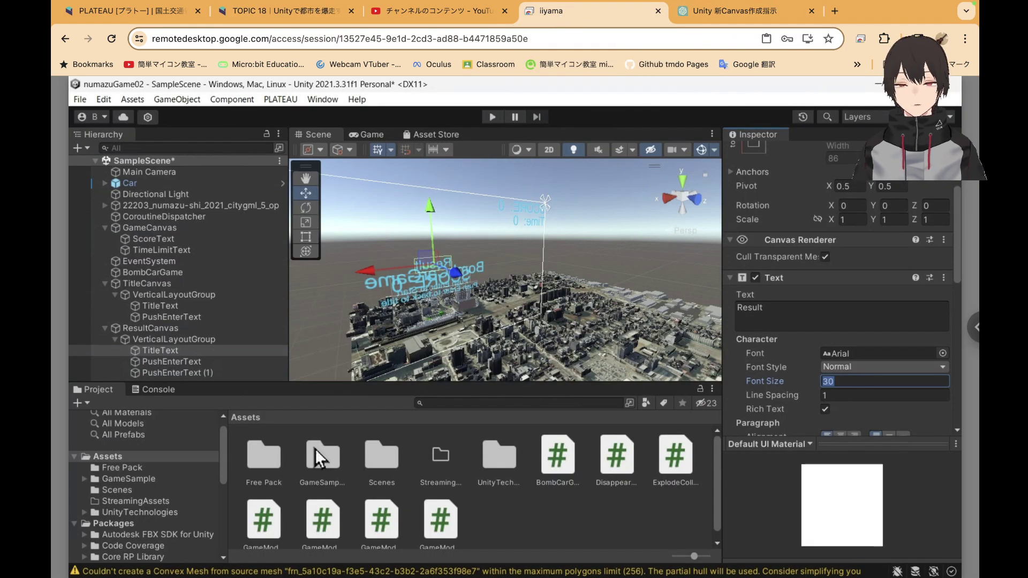
{"action": "left_click", "coordinate": [177, 353]}
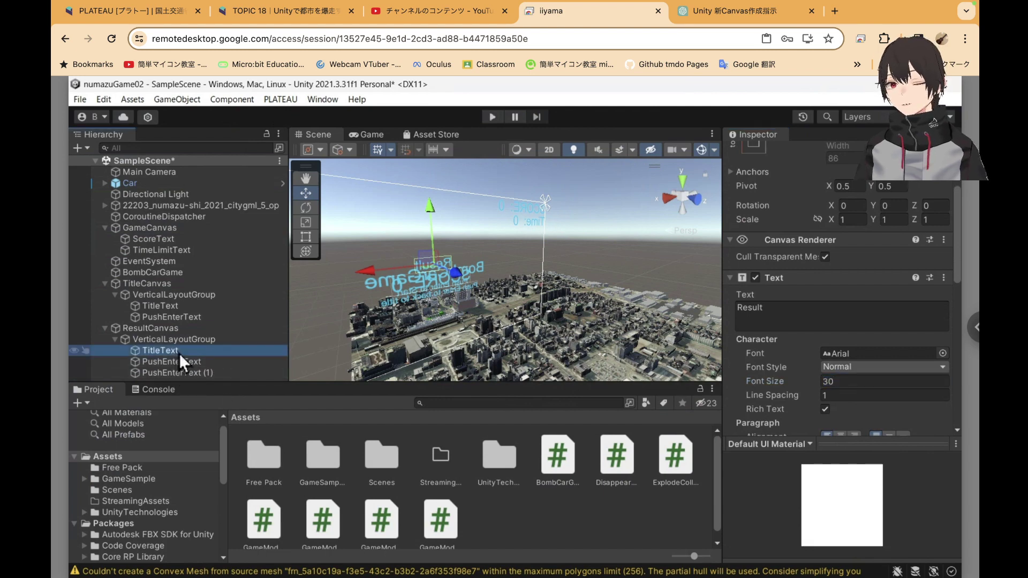
{"action": "left_click", "coordinate": [179, 353]}
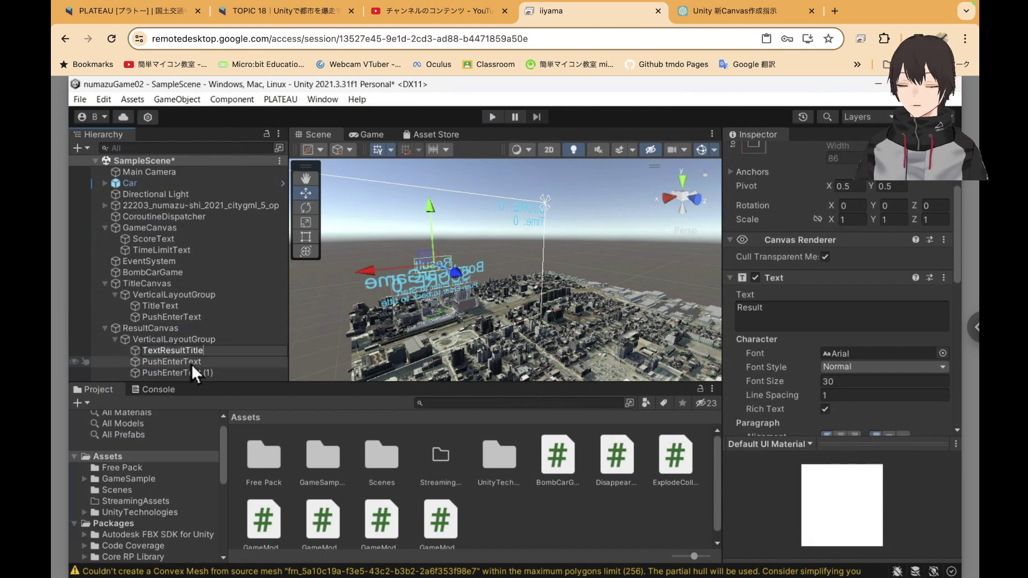
{"action": "left_click", "coordinate": [210, 364]}
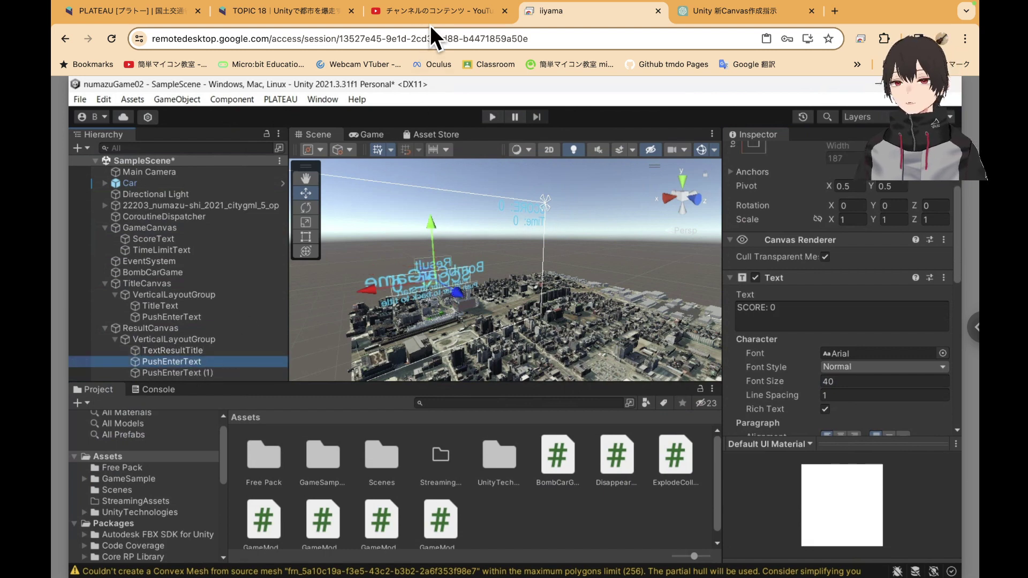
Take the name TextResultScore from the tutorial and rename PushEnterText to it.
{"action": "left_click", "coordinate": [316, 16]}
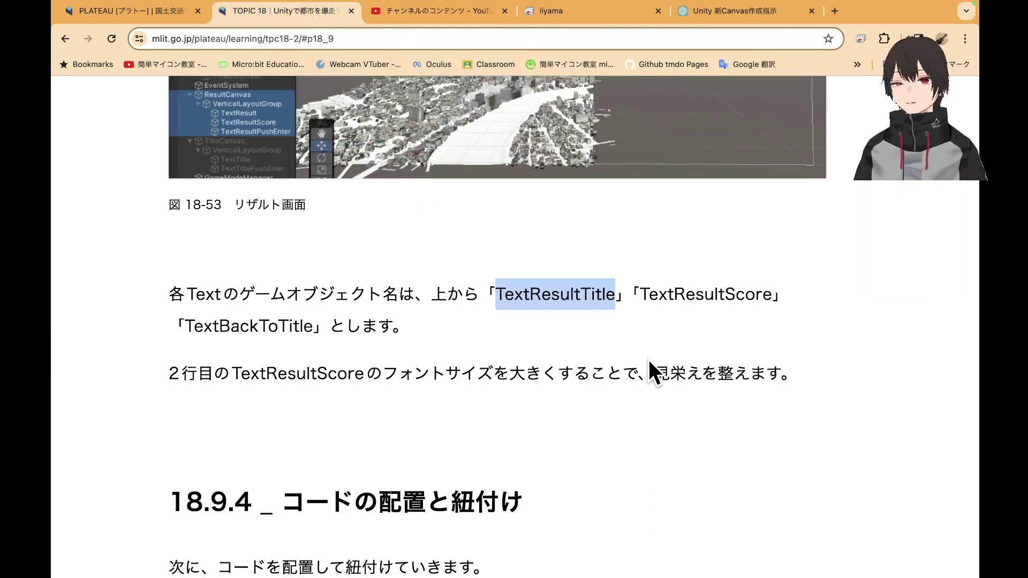
{"action": "left_click_drag", "start_coordinate": [640, 294], "coordinate": [668, 295]}
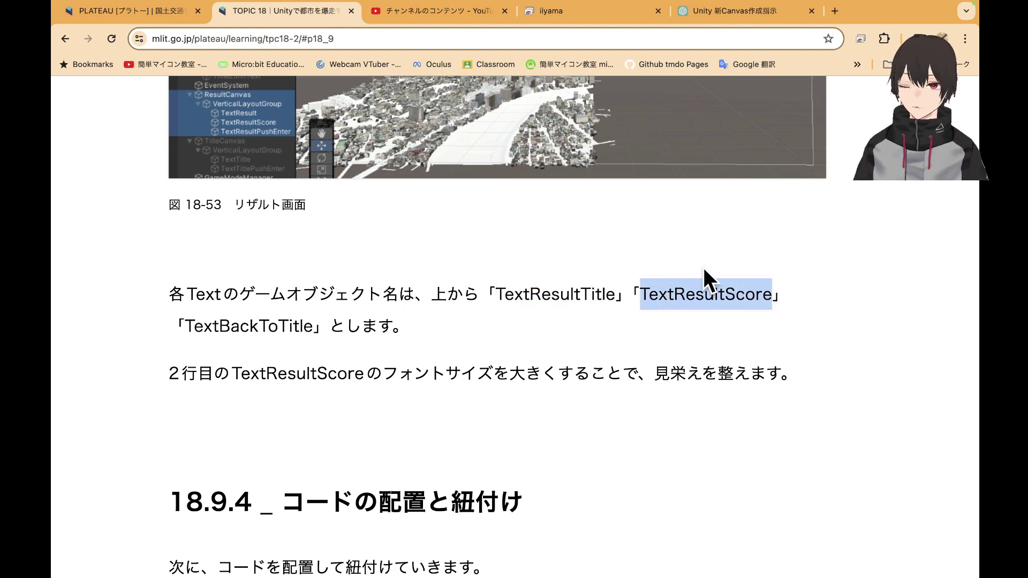
{"action": "left_click", "coordinate": [581, 13]}
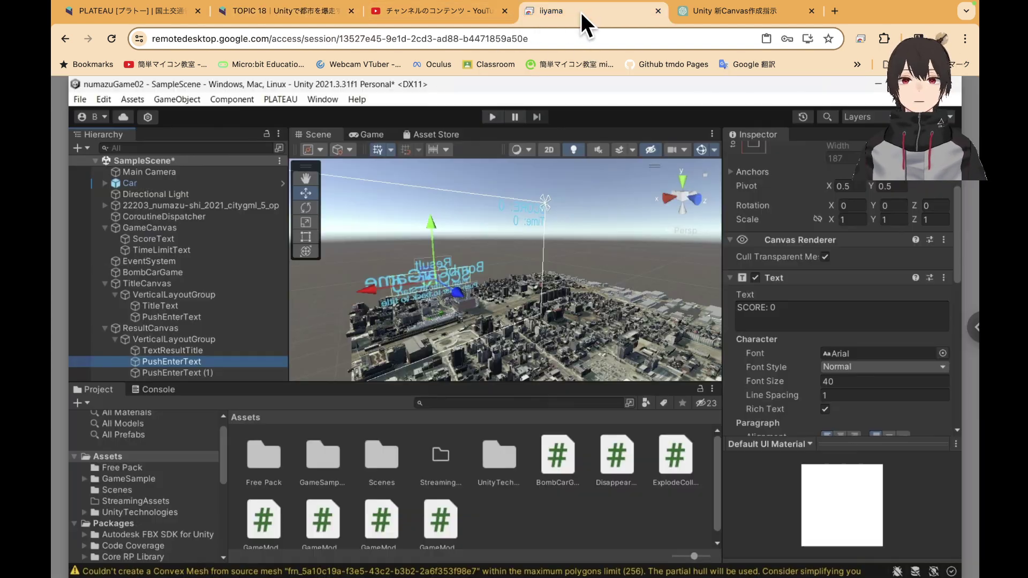
{"action": "left_click", "coordinate": [190, 363]}
{"action": "type", "text": "TextResultScore"}
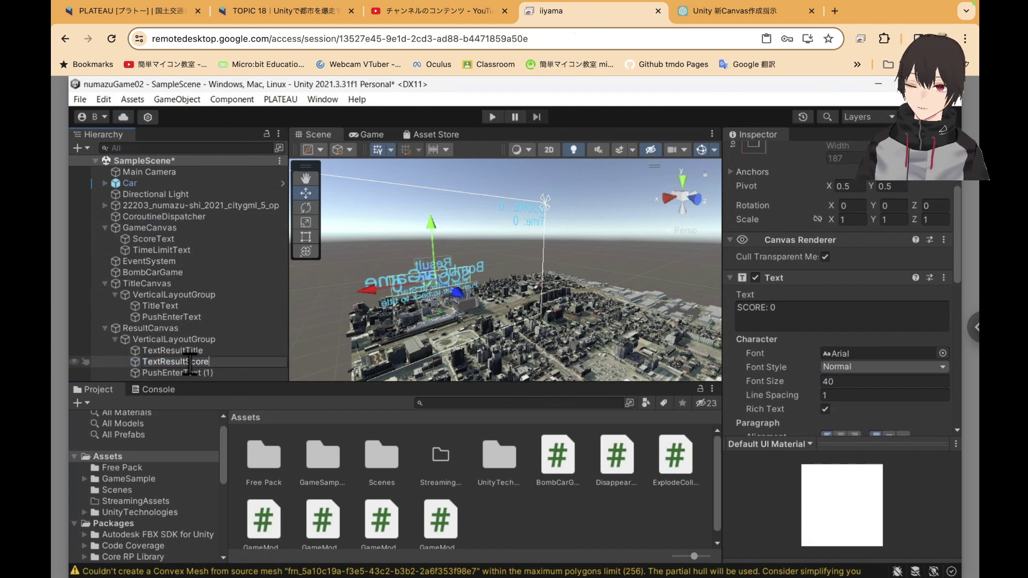
{"action": "left_click", "coordinate": [242, 375]}
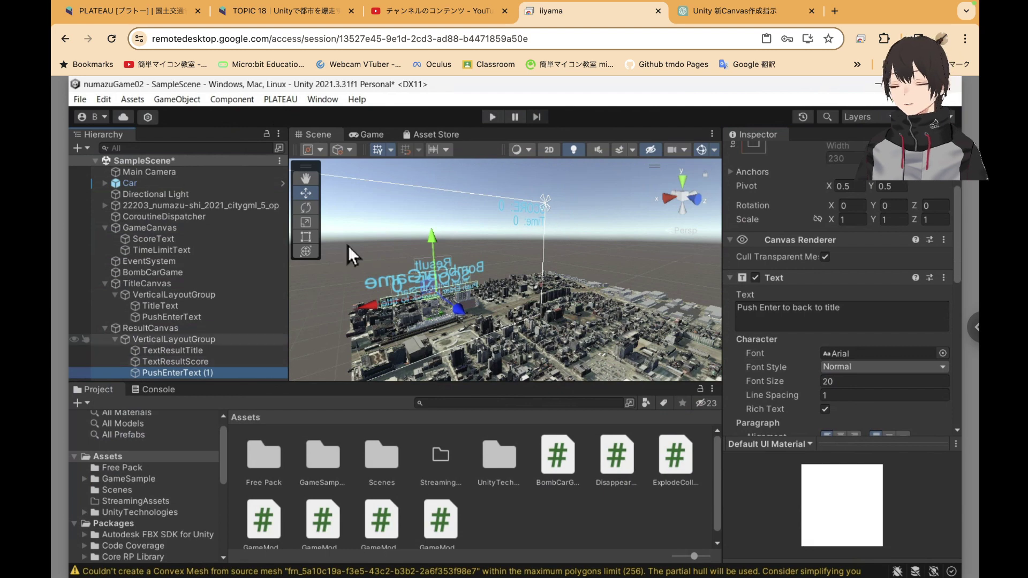
Take TextBackToTitle from the tutorial and rename PushEnterText (1) to it.
{"action": "left_click", "coordinate": [305, 13]}
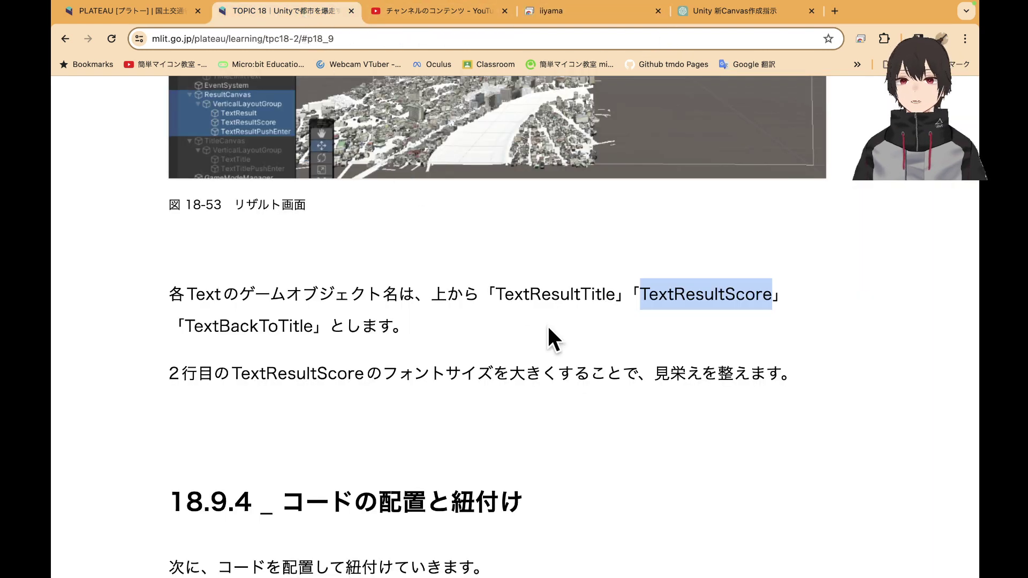
{"action": "left_click", "coordinate": [185, 326]}
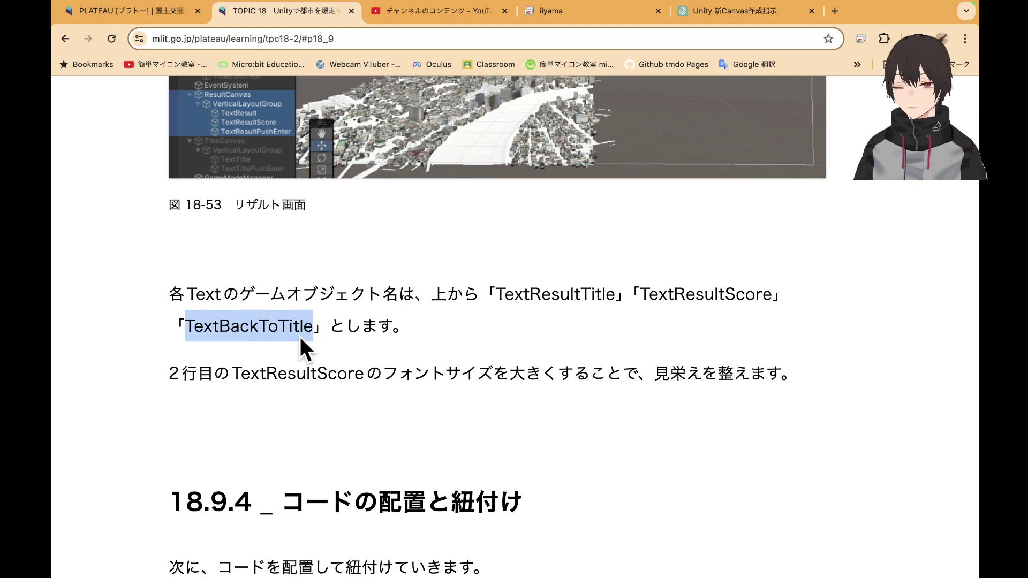
{"action": "left_click", "coordinate": [592, 13]}
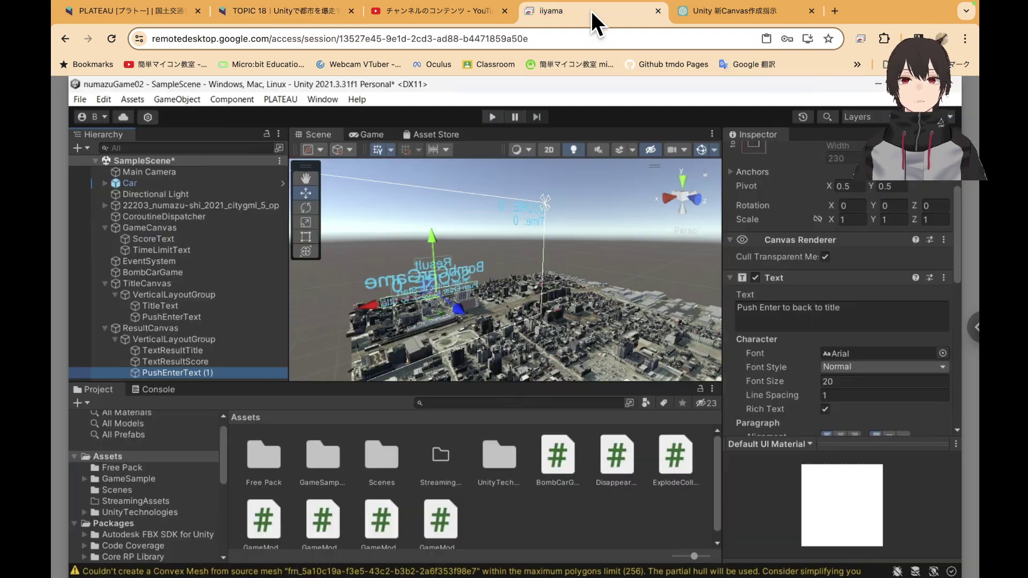
{"action": "left_click", "coordinate": [215, 369]}
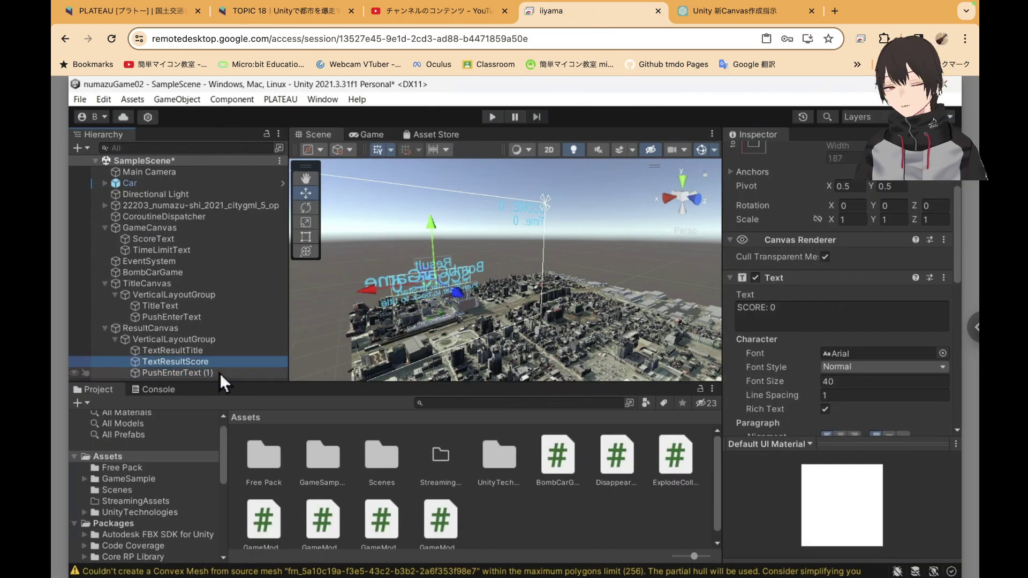
{"action": "left_click", "coordinate": [215, 373]}
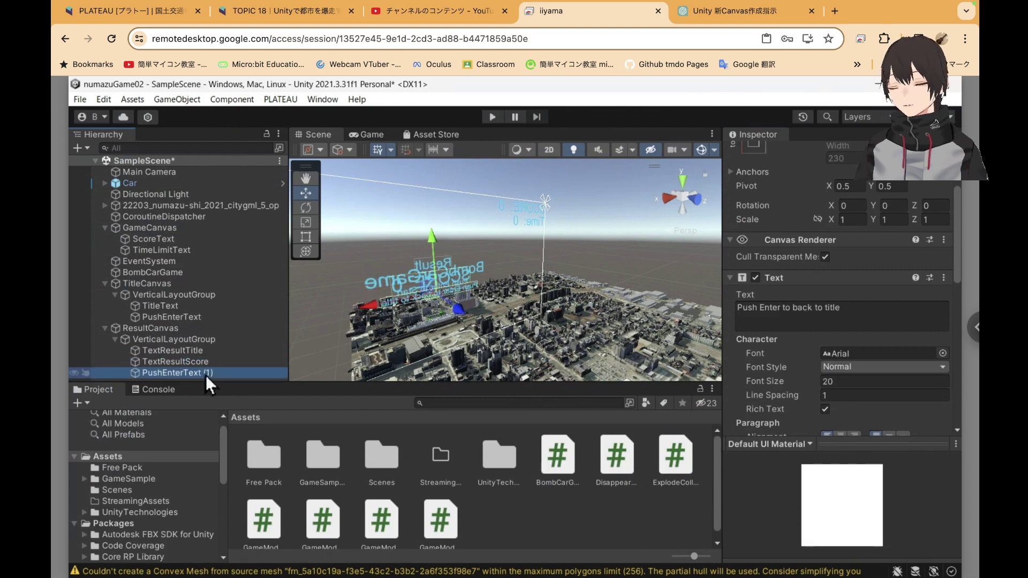
{"action": "left_click", "coordinate": [206, 375]}
{"action": "type", "text": "TextBackToTitle"}
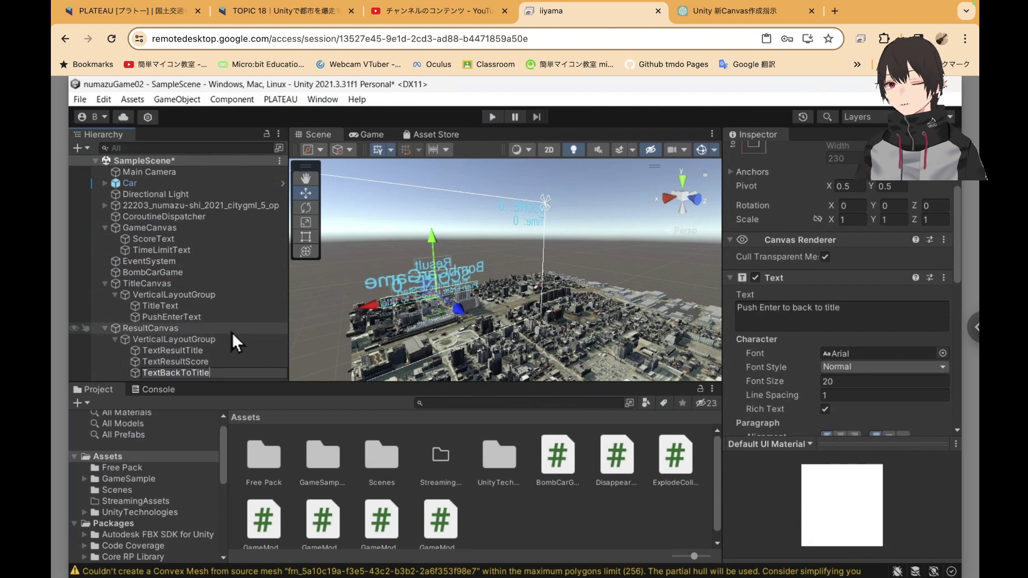
{"action": "left_click", "coordinate": [232, 331]}
Start renaming TitleCanvas but leave its name unchanged, then return to the TOPIC 18 tutorial.
{"action": "scroll", "coordinate": [474, 340], "scroll_direction": "down", "scroll_amount": 2}
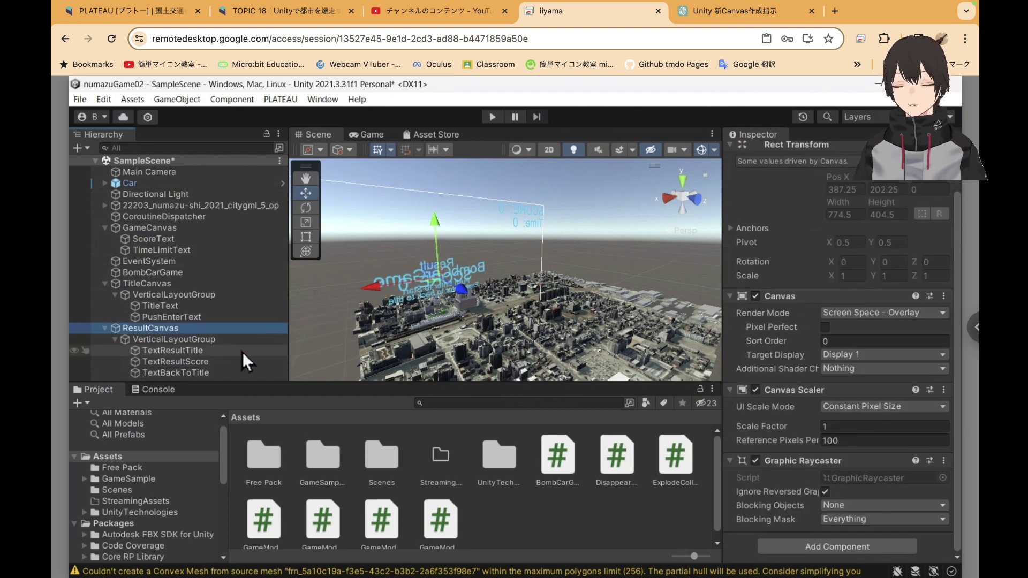
{"action": "left_click", "coordinate": [216, 285]}
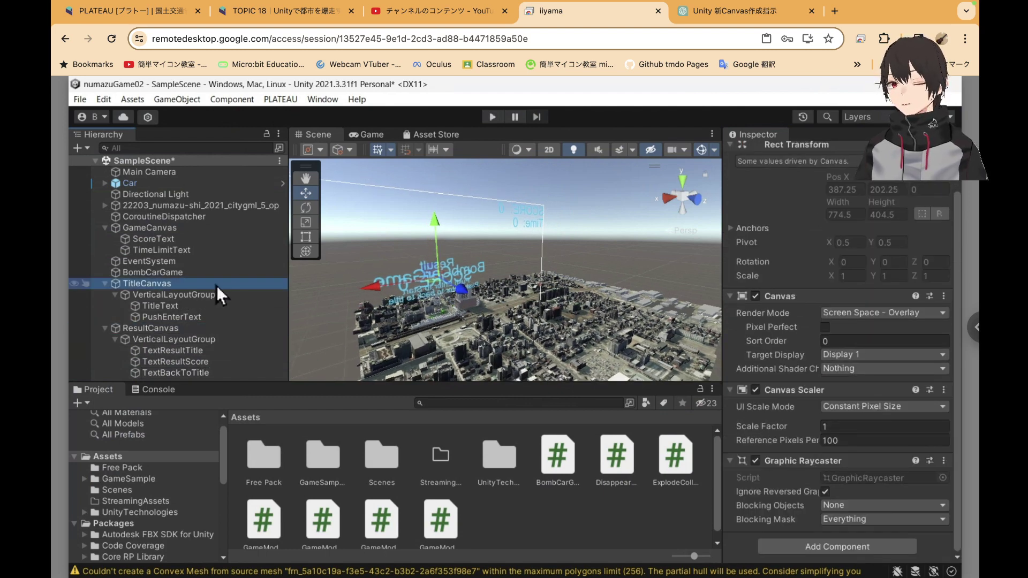
{"action": "right_click", "coordinate": [237, 284]}
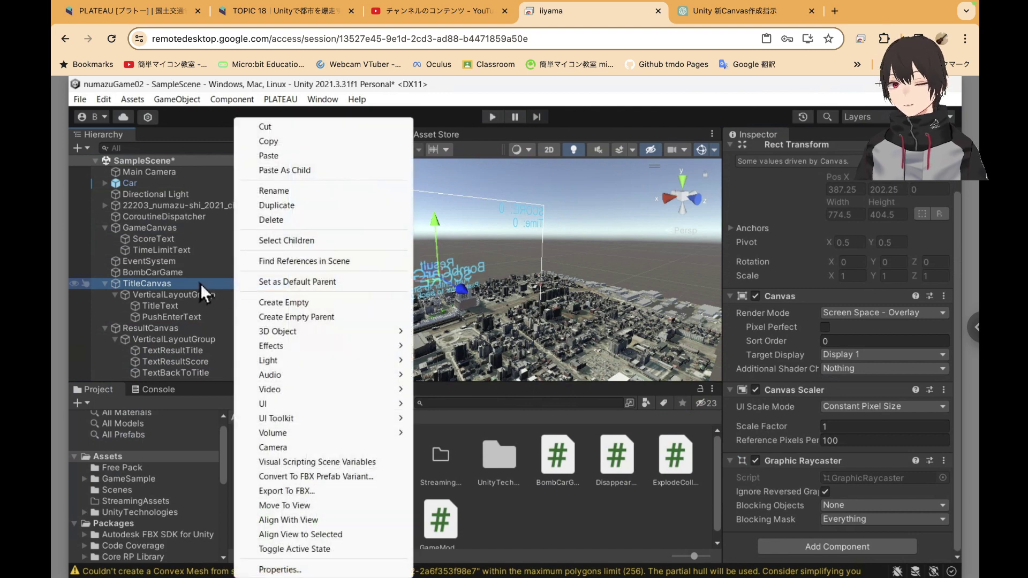
{"action": "left_click", "coordinate": [200, 283]}
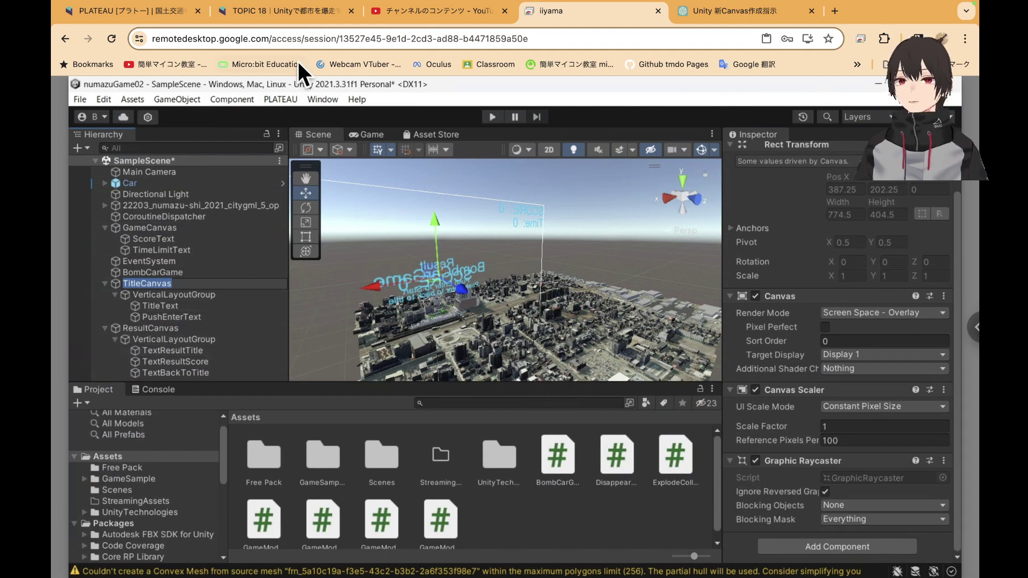
{"action": "left_click", "coordinate": [297, 20]}
Scroll to section 18.9.4's step creating GameModeTitle, GameModeResult and GameModeManager GameObjects.
{"action": "scroll", "coordinate": [476, 383], "scroll_direction": "down", "scroll_amount": 4}
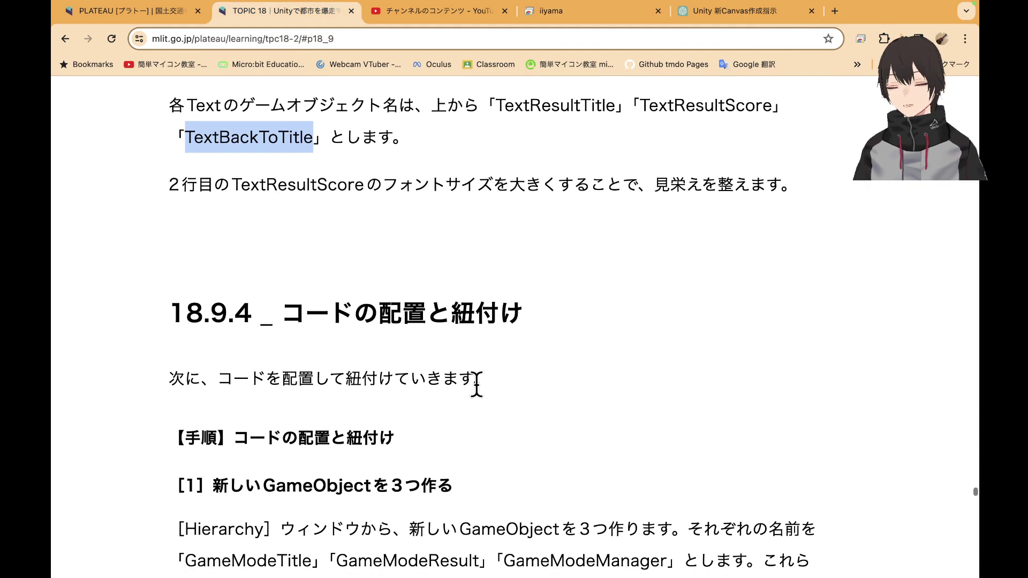
{"action": "scroll", "coordinate": [475, 383], "scroll_direction": "down", "scroll_amount": 2}
{"action": "scroll", "coordinate": [475, 383], "scroll_direction": "down", "scroll_amount": 2}
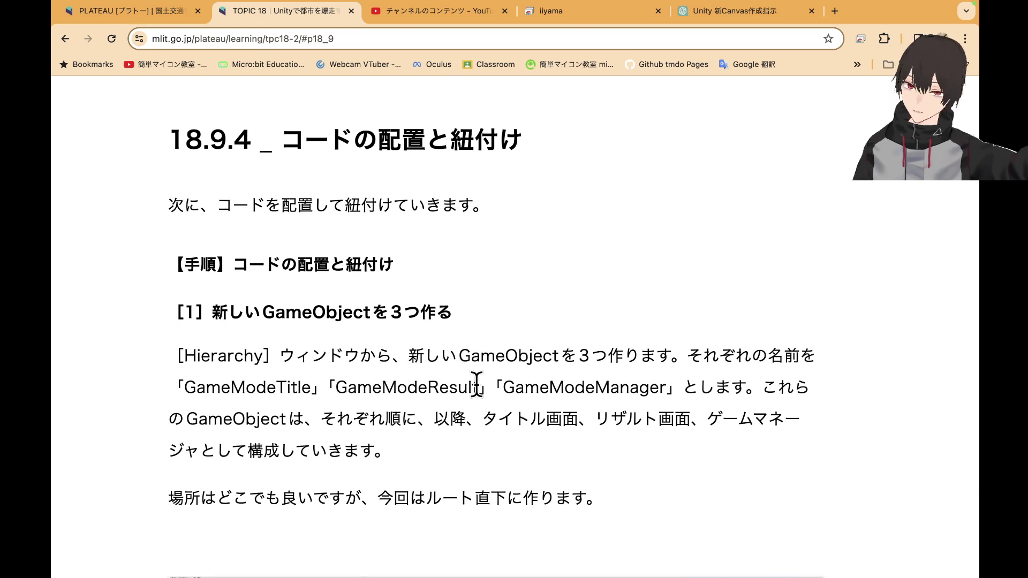
{"action": "scroll", "coordinate": [534, 445], "scroll_direction": "down", "scroll_amount": 4}
{"action": "scroll", "coordinate": [534, 446], "scroll_direction": "down", "scroll_amount": 4}
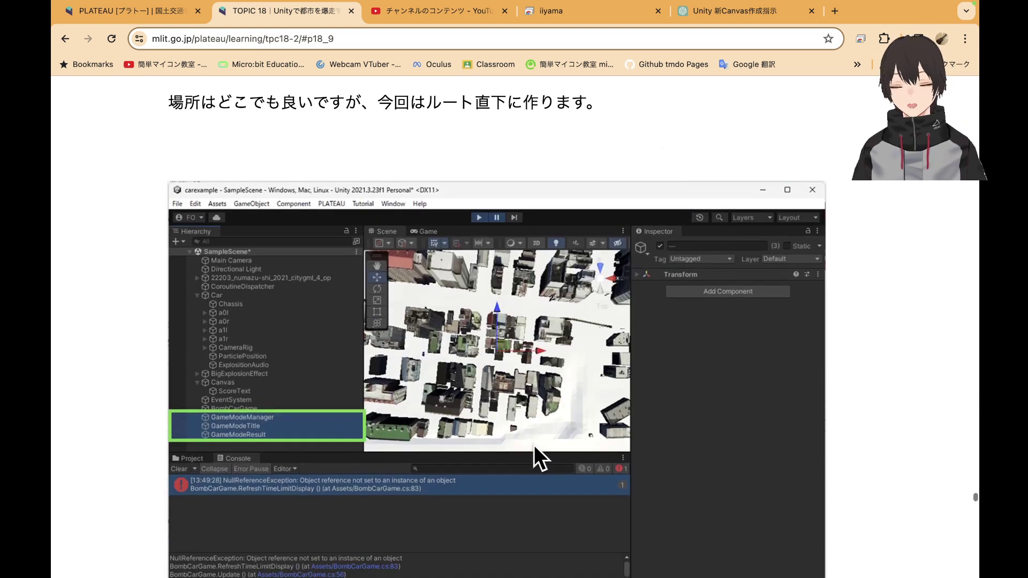
{"action": "scroll", "coordinate": [534, 446], "scroll_direction": "up", "scroll_amount": 2}
{"action": "scroll", "coordinate": [534, 446], "scroll_direction": "up", "scroll_amount": 5}
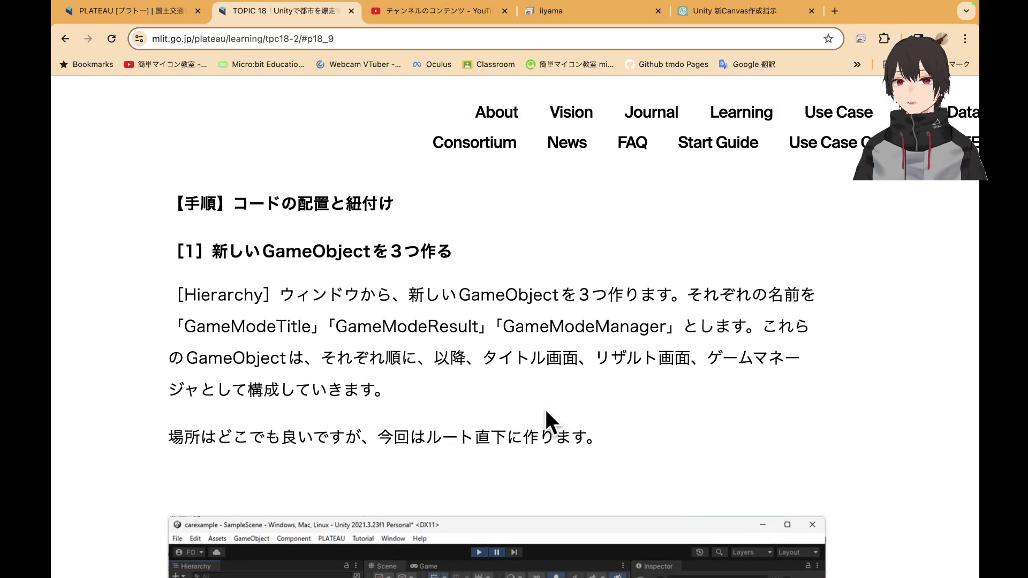
{"action": "scroll", "coordinate": [566, 408], "scroll_direction": "down", "scroll_amount": 1}
{"action": "scroll", "coordinate": [566, 408], "scroll_direction": "up", "scroll_amount": 9}
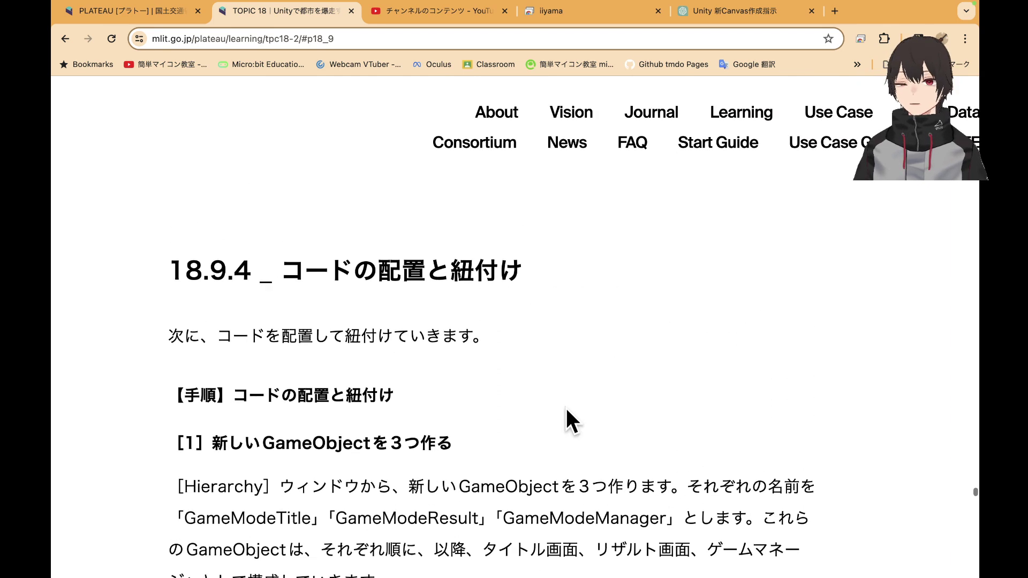
{"action": "scroll", "coordinate": [566, 408], "scroll_direction": "down", "scroll_amount": 3}
{"action": "scroll", "coordinate": [567, 408], "scroll_direction": "down", "scroll_amount": 1}
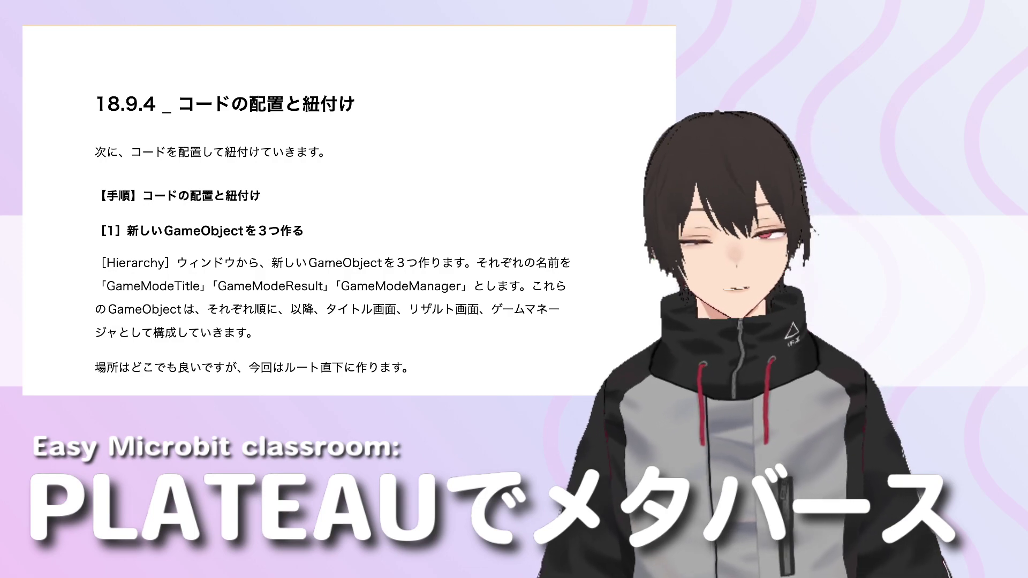
Scroll back past the game-mode code listings to section 18.9.3 UIの実装 and its TitleCanvas steps.
{"action": "scroll", "coordinate": [464, 154], "scroll_direction": "up", "scroll_amount": 2}
{"action": "scroll", "coordinate": [464, 154], "scroll_direction": "up", "scroll_amount": 5}
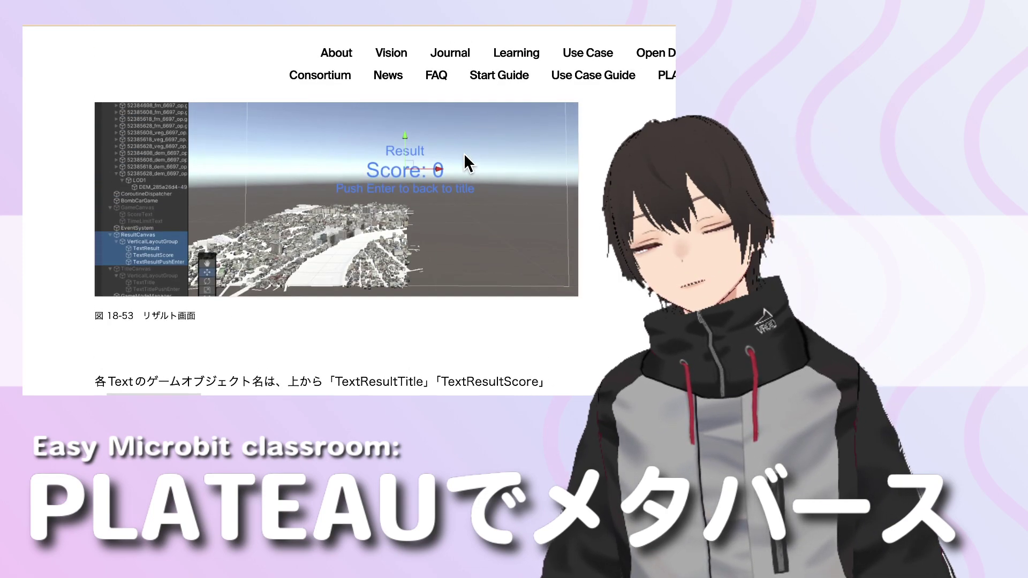
{"action": "scroll", "coordinate": [464, 154], "scroll_direction": "up", "scroll_amount": 5}
{"action": "scroll", "coordinate": [464, 153], "scroll_direction": "up", "scroll_amount": 5}
{"action": "scroll", "coordinate": [463, 153], "scroll_direction": "up", "scroll_amount": 5}
{"action": "scroll", "coordinate": [464, 153], "scroll_direction": "up", "scroll_amount": 5}
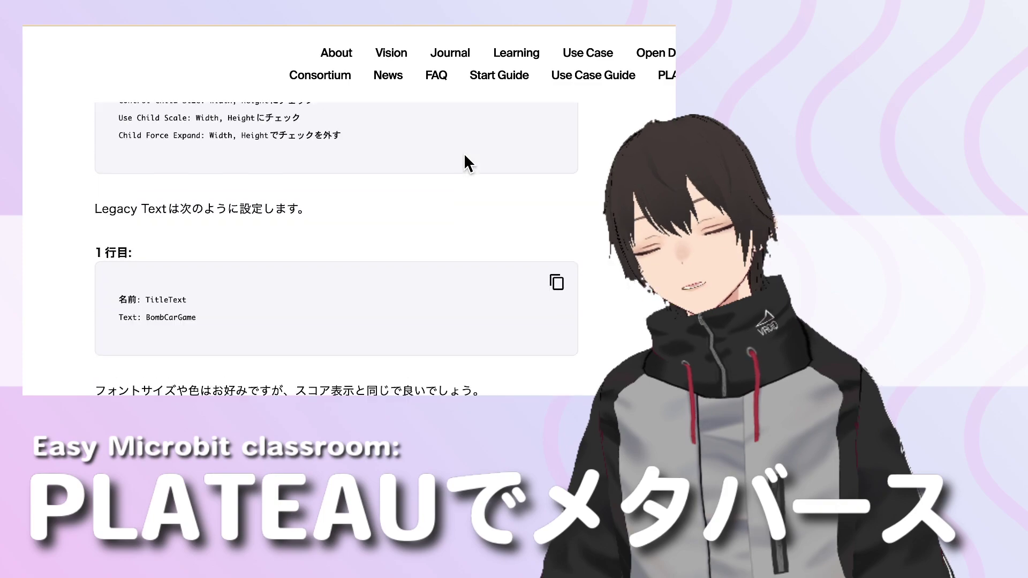
{"action": "scroll", "coordinate": [464, 153], "scroll_direction": "up", "scroll_amount": 5}
{"action": "scroll", "coordinate": [464, 154], "scroll_direction": "up", "scroll_amount": 5}
{"action": "scroll", "coordinate": [463, 154], "scroll_direction": "up", "scroll_amount": 5}
{"action": "scroll", "coordinate": [464, 154], "scroll_direction": "up", "scroll_amount": 5}
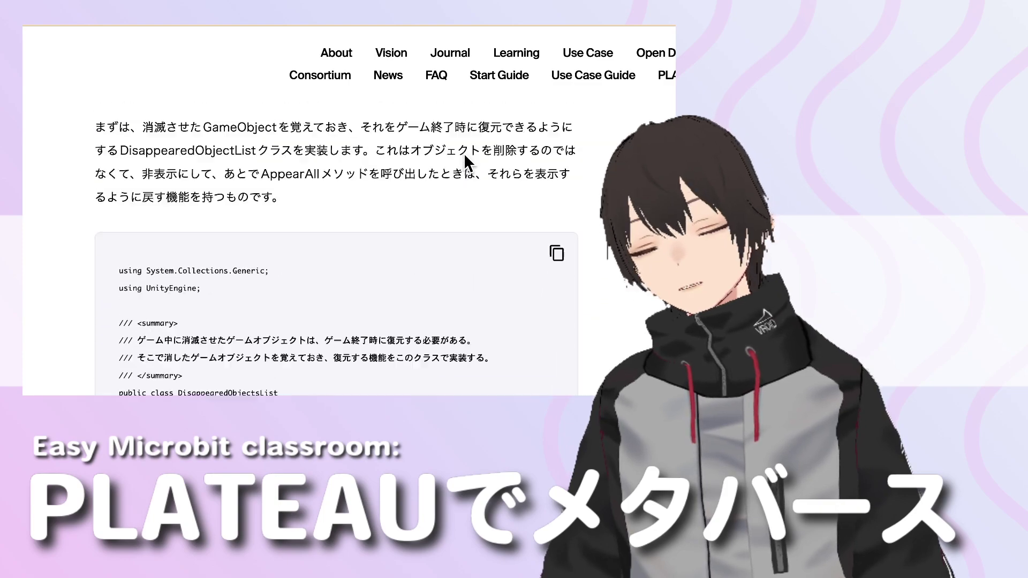
{"action": "scroll", "coordinate": [463, 153], "scroll_direction": "up", "scroll_amount": 5}
{"action": "scroll", "coordinate": [463, 154], "scroll_direction": "up", "scroll_amount": 5}
{"action": "scroll", "coordinate": [464, 161], "scroll_direction": "up", "scroll_amount": 5}
{"action": "scroll", "coordinate": [463, 160], "scroll_direction": "up", "scroll_amount": 5}
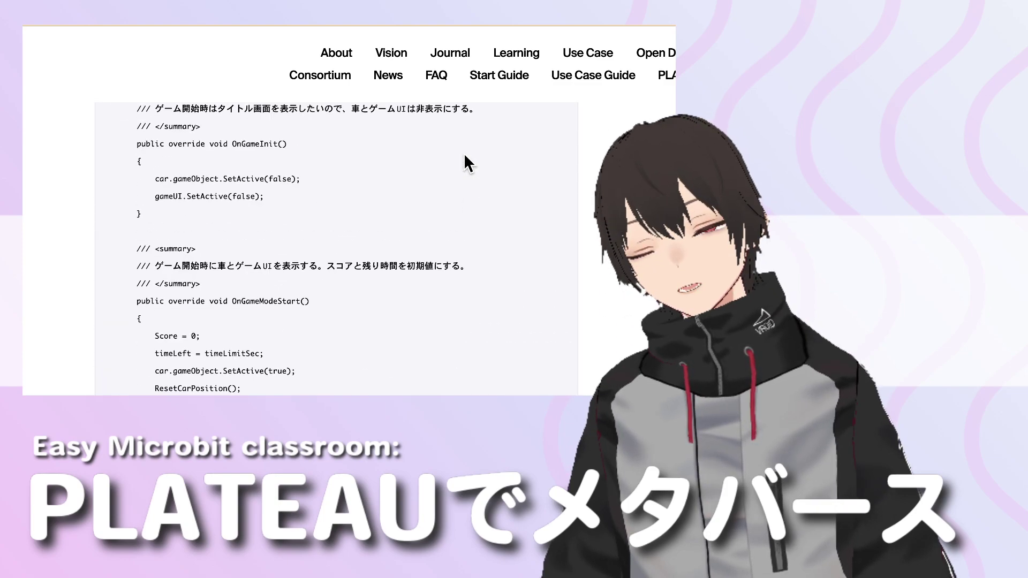
{"action": "scroll", "coordinate": [463, 161], "scroll_direction": "up", "scroll_amount": 5}
{"action": "scroll", "coordinate": [463, 161], "scroll_direction": "up", "scroll_amount": 5}
{"action": "scroll", "coordinate": [464, 154], "scroll_direction": "up", "scroll_amount": 5}
{"action": "scroll", "coordinate": [463, 153], "scroll_direction": "up", "scroll_amount": 5}
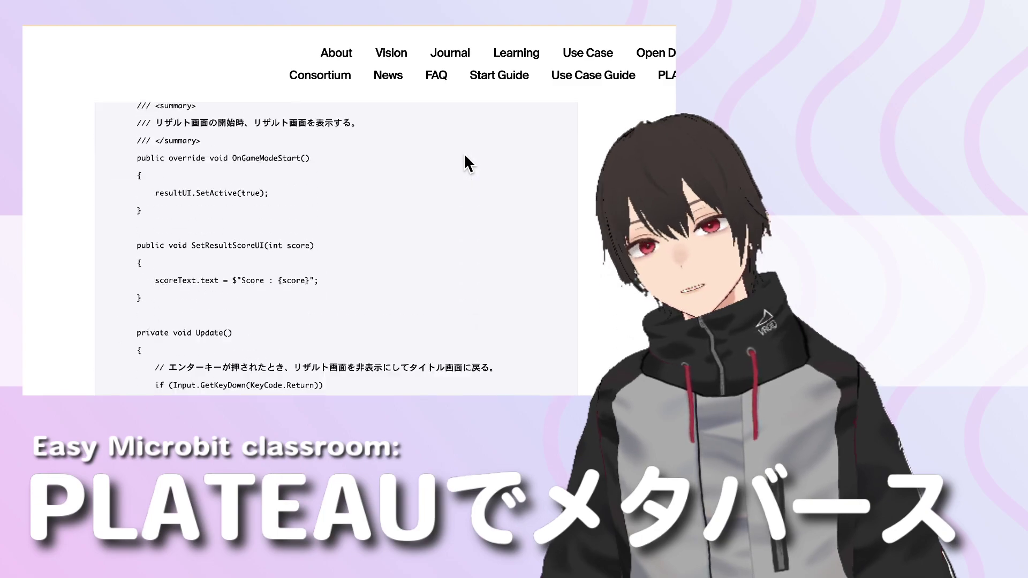
{"action": "scroll", "coordinate": [463, 153], "scroll_direction": "up", "scroll_amount": 5}
{"action": "scroll", "coordinate": [464, 153], "scroll_direction": "up", "scroll_amount": 5}
{"action": "scroll", "coordinate": [465, 155], "scroll_direction": "up", "scroll_amount": 3}
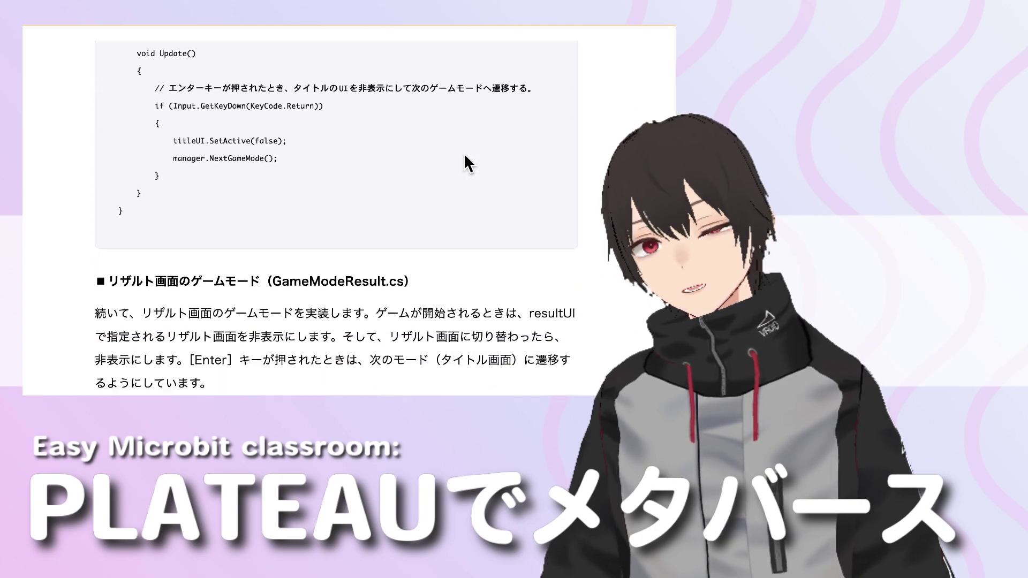
{"action": "scroll", "coordinate": [466, 155], "scroll_direction": "down", "scroll_amount": 5}
{"action": "scroll", "coordinate": [465, 155], "scroll_direction": "down", "scroll_amount": 5}
{"action": "scroll", "coordinate": [465, 155], "scroll_direction": "up", "scroll_amount": 10}
{"action": "scroll", "coordinate": [465, 155], "scroll_direction": "down", "scroll_amount": 5}
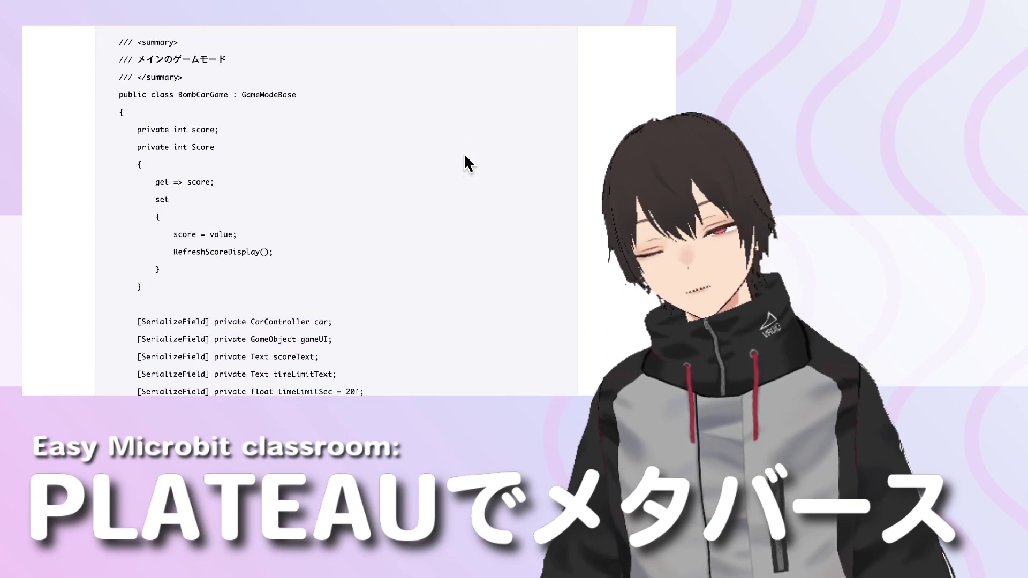
{"action": "scroll", "coordinate": [466, 155], "scroll_direction": "down", "scroll_amount": 5}
{"action": "scroll", "coordinate": [465, 156], "scroll_direction": "down", "scroll_amount": 5}
{"action": "scroll", "coordinate": [465, 155], "scroll_direction": "down", "scroll_amount": 10}
{"action": "scroll", "coordinate": [465, 155], "scroll_direction": "down", "scroll_amount": 5}
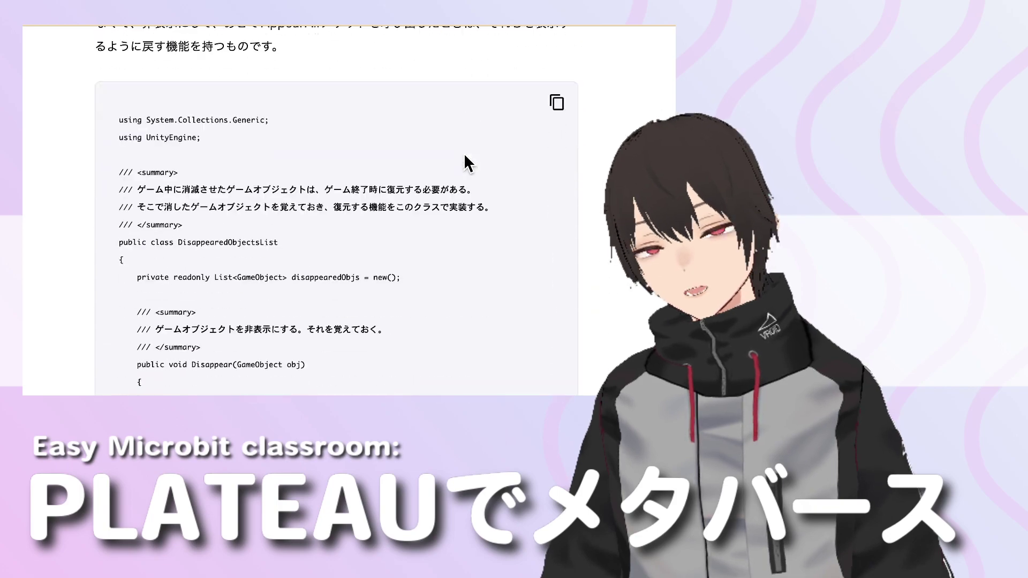
{"action": "scroll", "coordinate": [465, 155], "scroll_direction": "down", "scroll_amount": 5}
{"action": "scroll", "coordinate": [465, 155], "scroll_direction": "down", "scroll_amount": 5}
{"action": "scroll", "coordinate": [465, 155], "scroll_direction": "down", "scroll_amount": 5}
{"action": "scroll", "coordinate": [465, 155], "scroll_direction": "down", "scroll_amount": 2}
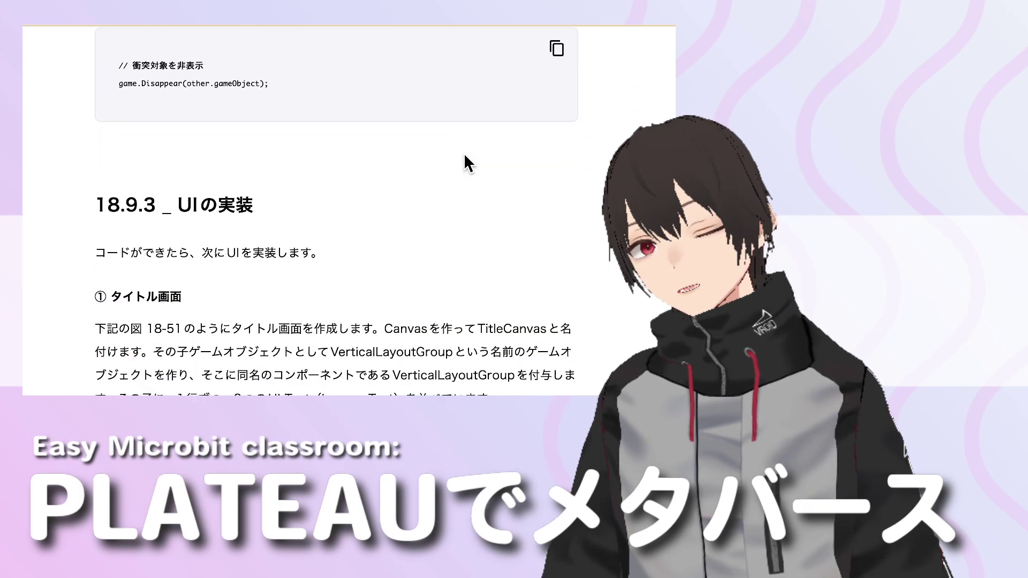
{"action": "scroll", "coordinate": [465, 156], "scroll_direction": "down", "scroll_amount": 2}
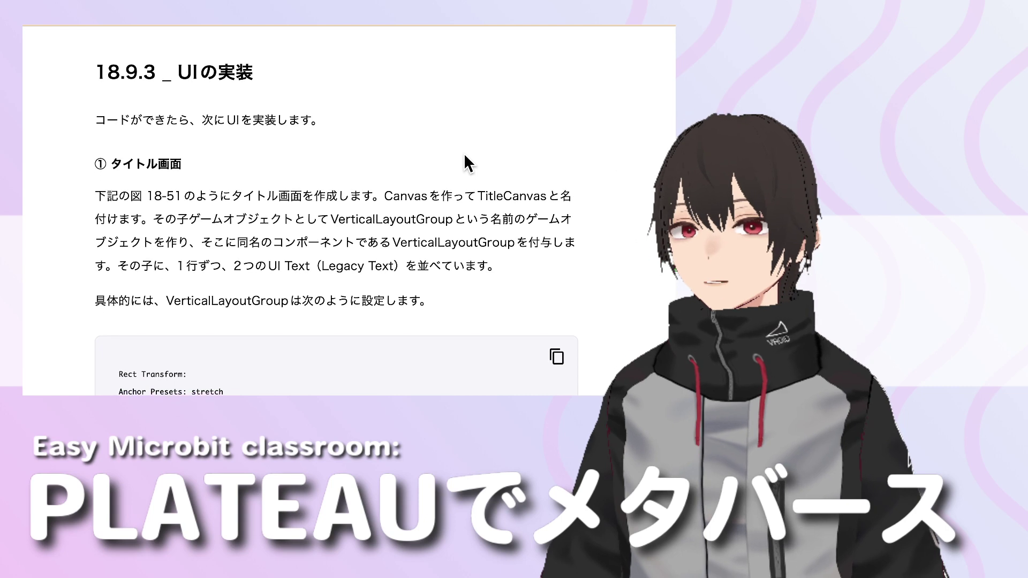